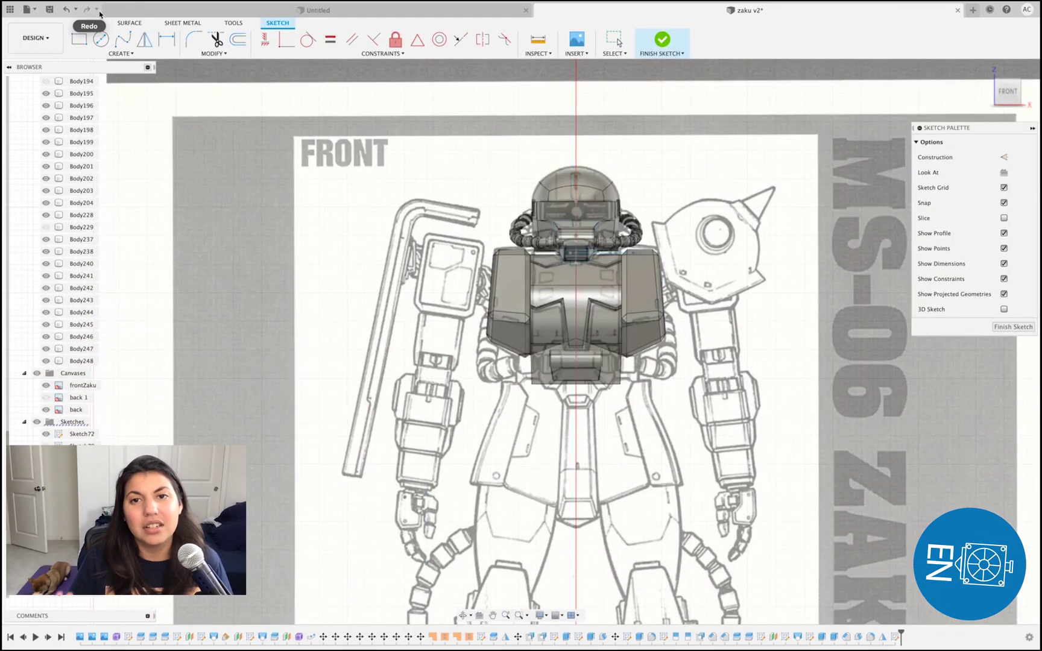
# Draw a slanted centre line down the full length of the arm and create a plane at 0 degrees through it
pyautogui.click(463, 210)
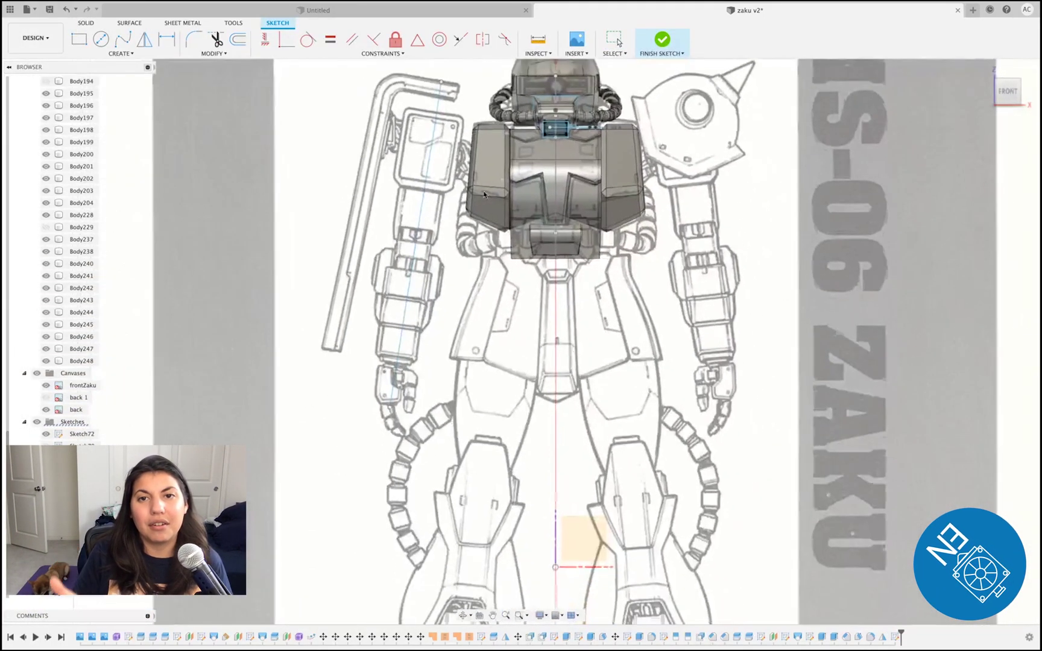
pyautogui.click(662, 40)
pyautogui.click(391, 53)
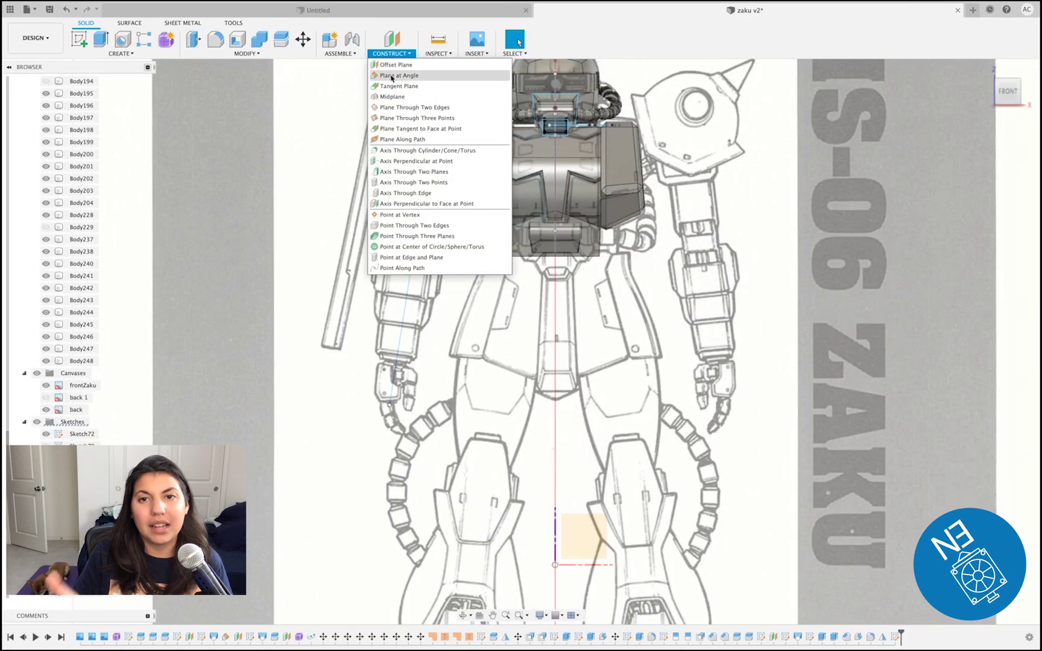
pyautogui.click(391, 75)
pyautogui.click(421, 221)
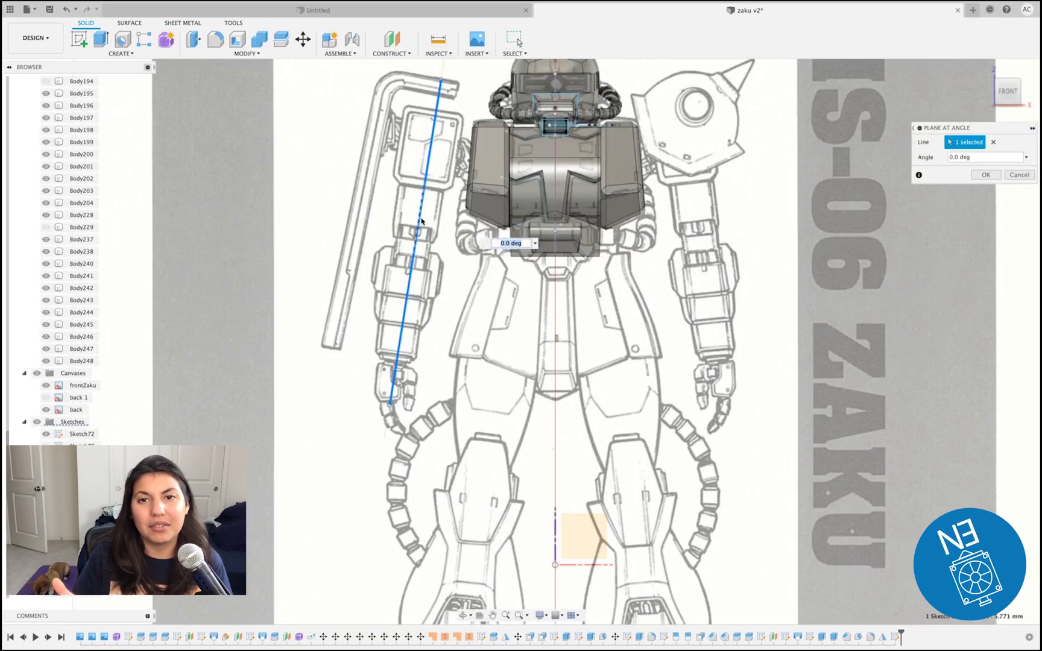
pyautogui.click(999, 95)
pyautogui.click(1000, 93)
pyautogui.click(992, 175)
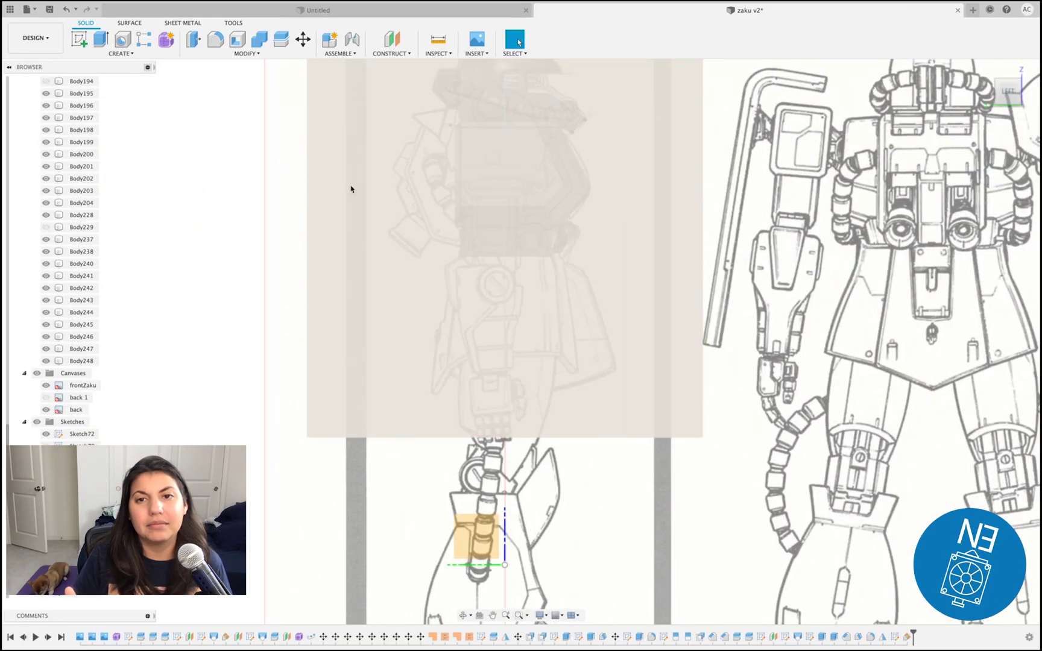
# Sketch two overlapping rectangles on the new angled plane, one for the shoulder block and a narrower one below for the upper arm
pyautogui.click(79, 39)
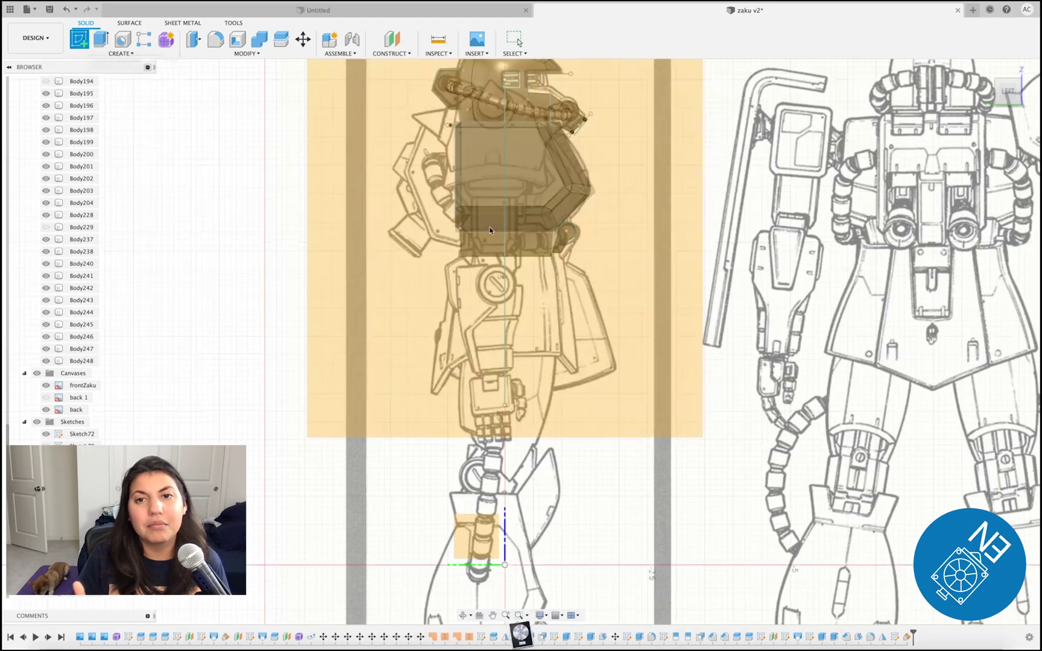
pyautogui.click(489, 228)
pyautogui.scroll(5, 585, 316)
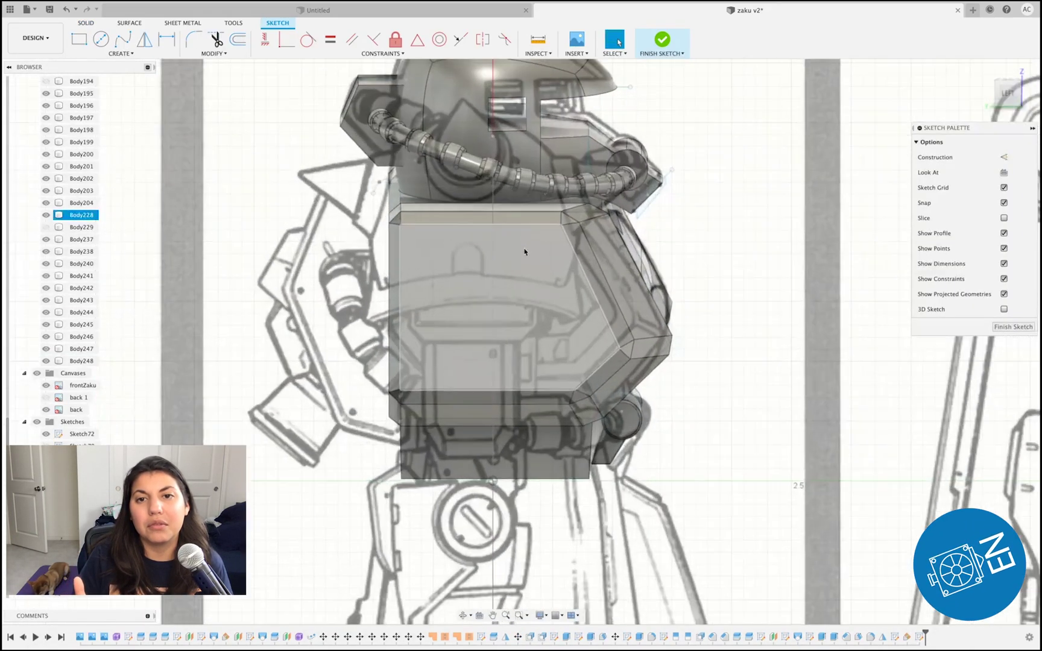
pyautogui.press('r')
pyautogui.click(421, 218)
pyautogui.click(533, 362)
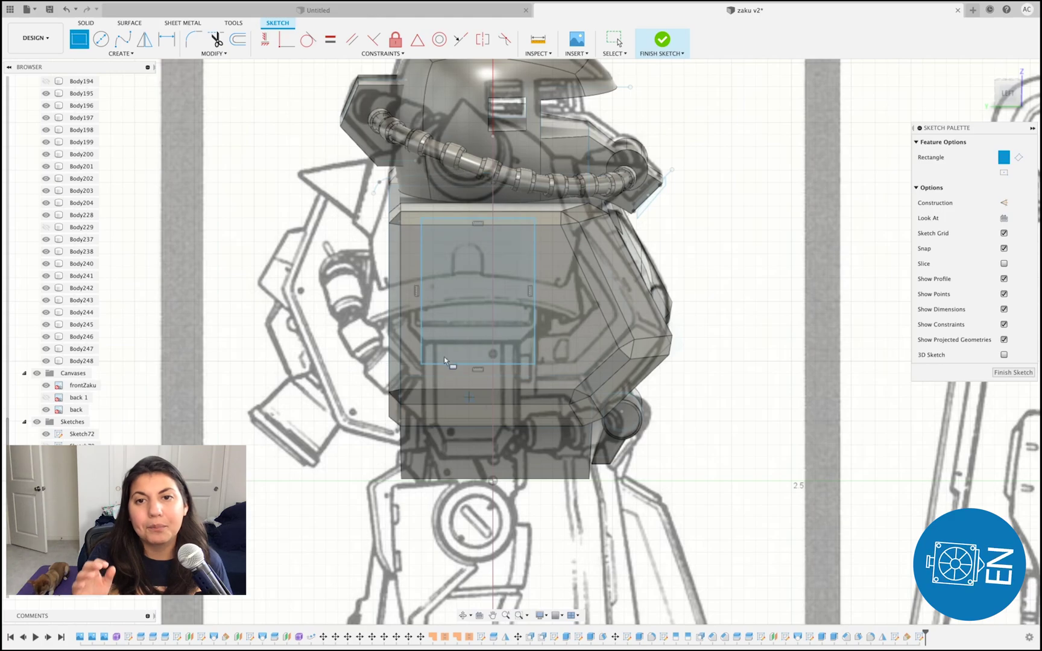
pyautogui.click(520, 480)
# Draw a diagonal across the front lower corner of the upper-arm rectangle and dimension it 0.2 mm horizontally and vertically
pyautogui.scroll(-2, 678, 533)
pyautogui.moveTo(679, 534); pyautogui.dragTo(600, 378, button='middle')
pyautogui.press('l')
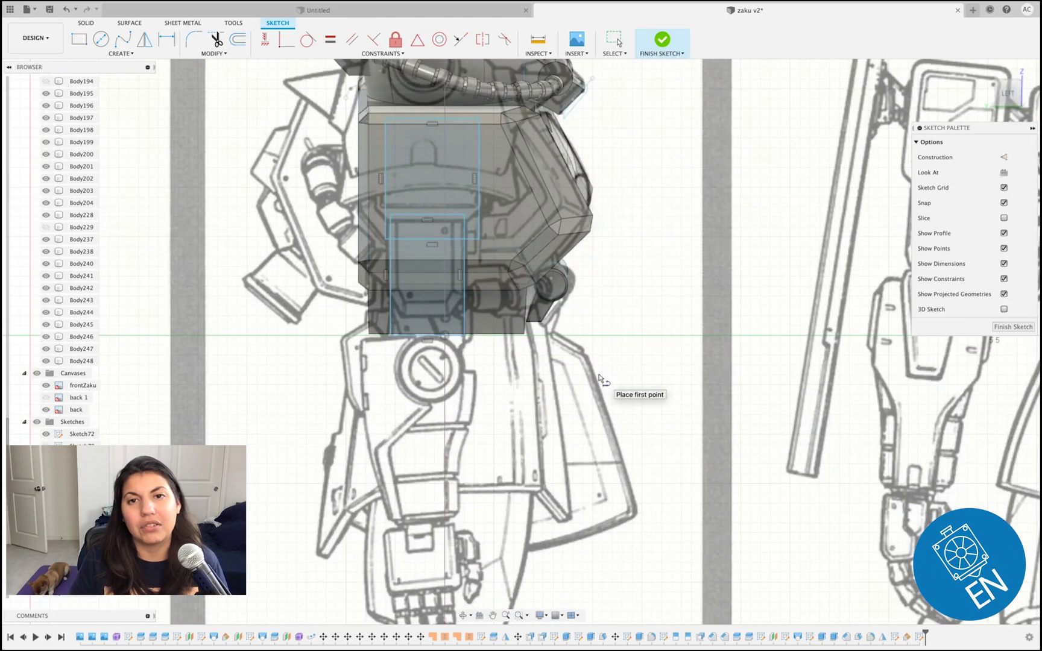
pyautogui.scroll(3, 522, 242)
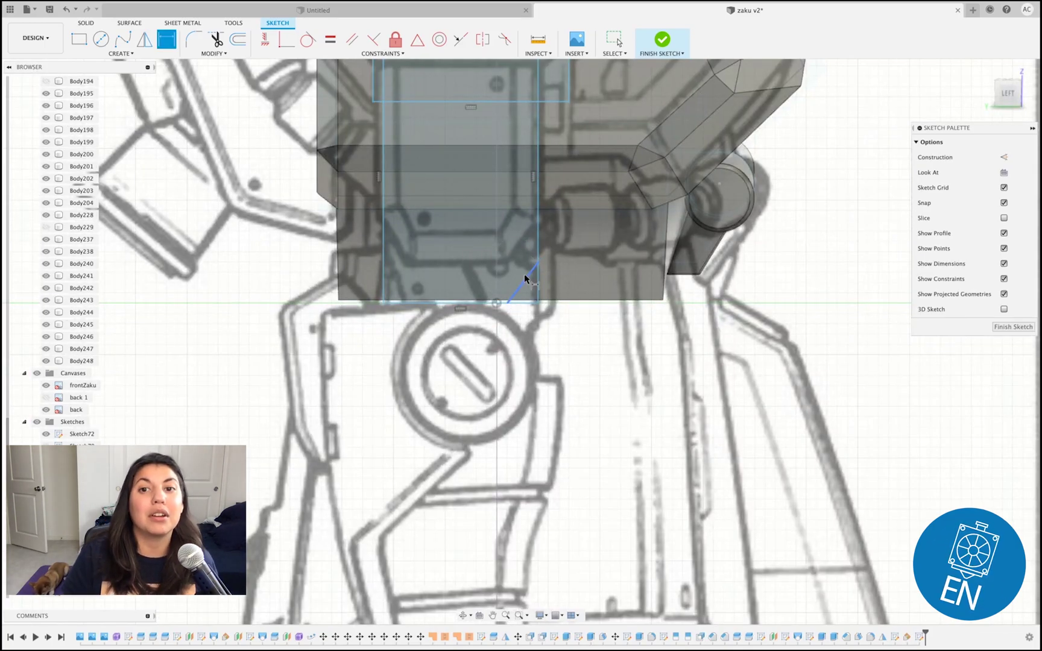
pyautogui.click(509, 299)
pyautogui.click(521, 345)
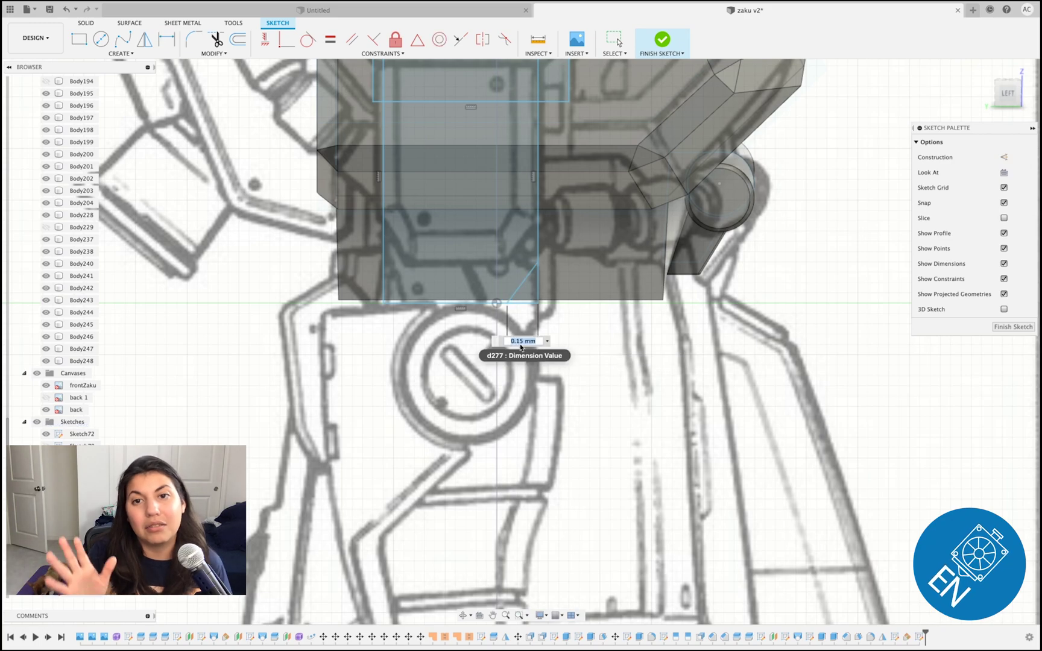
pyautogui.write('.2')
pyautogui.press('Return')
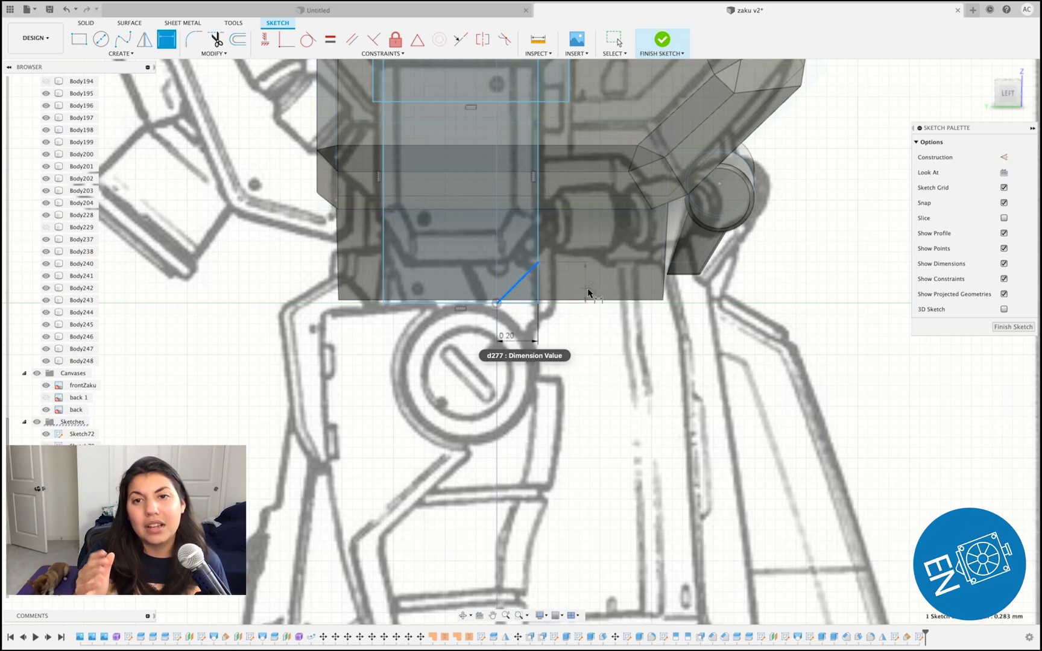
pyautogui.click(587, 294)
pyautogui.press('Return')
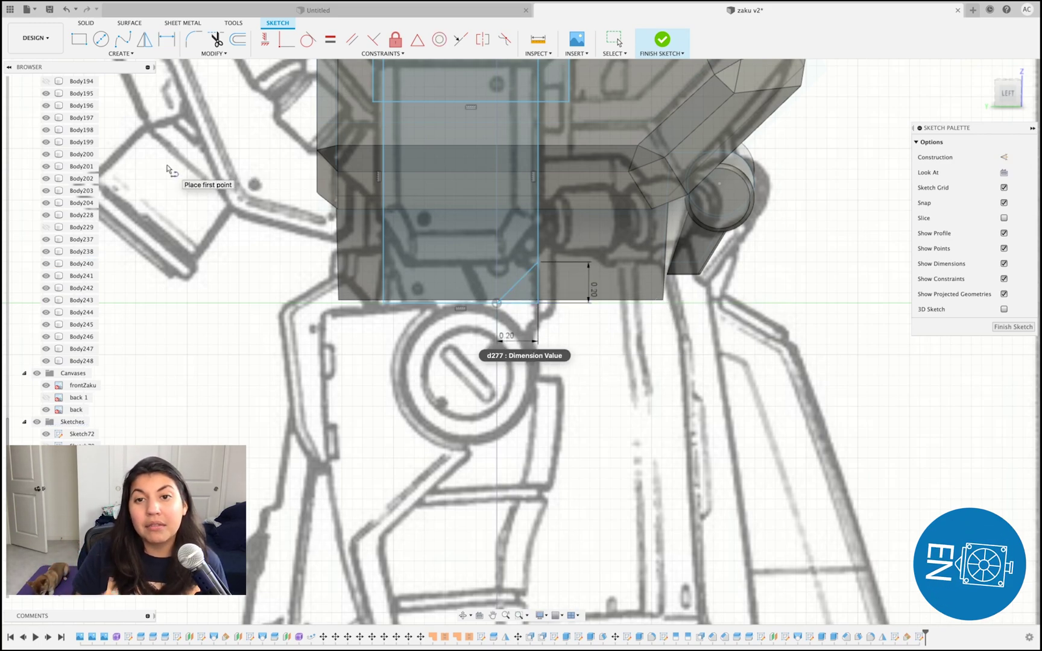
# Add a matching diagonal at the rear lower corner of the upper-arm rectangle, dimensioned 0.2 mm in both directions
pyautogui.click(385, 259)
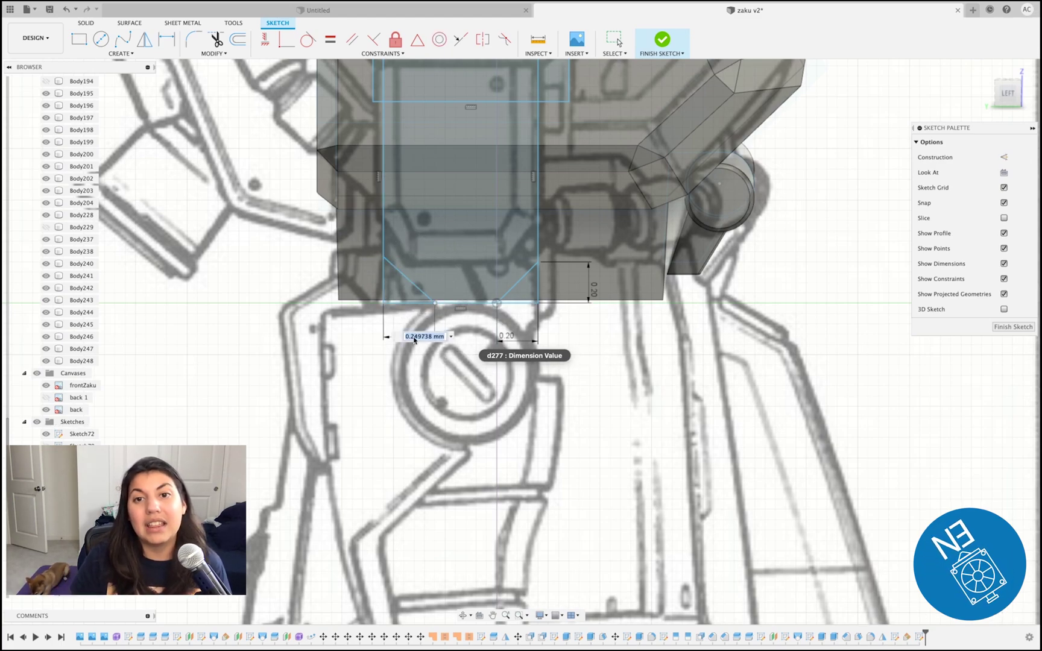
pyautogui.click(400, 274)
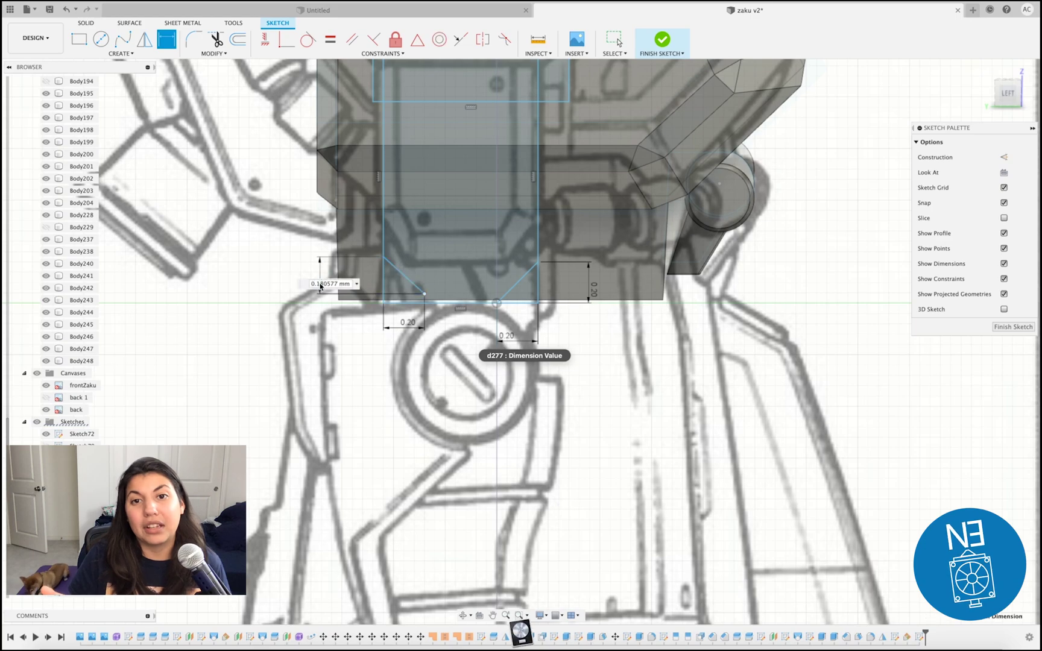
pyautogui.click(320, 286)
pyautogui.press('Return')
# Move the rear diagonal down so its lower end meets the rectangle's bottom edge
pyautogui.scroll(10, 425, 304)
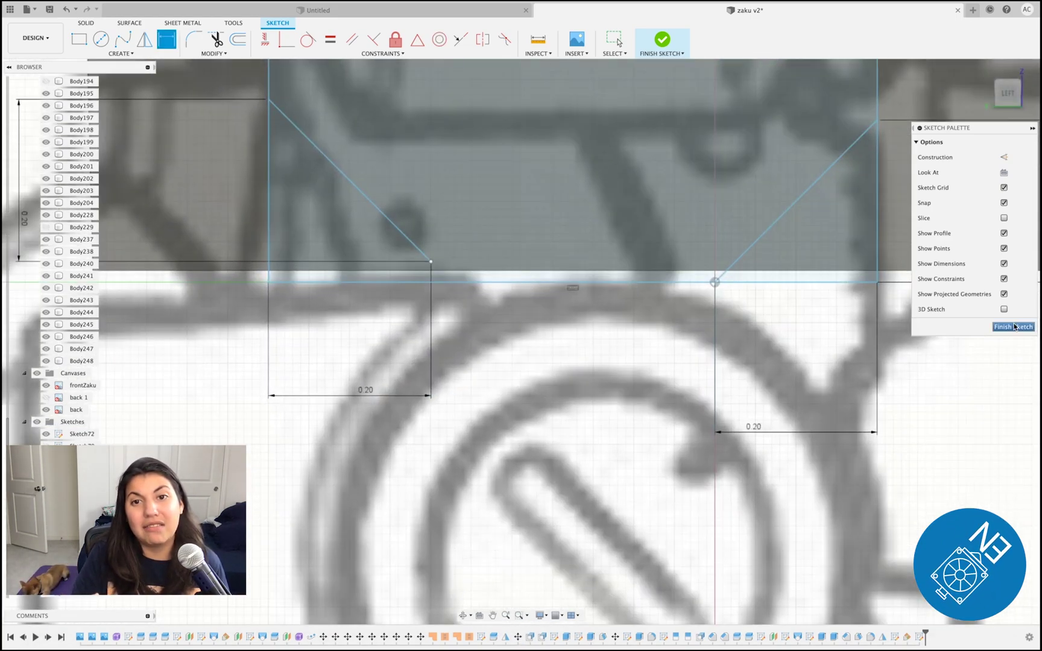
pyautogui.click(328, 158)
pyautogui.click(615, 40)
pyautogui.moveTo(379, 214); pyautogui.dragTo(379, 235)
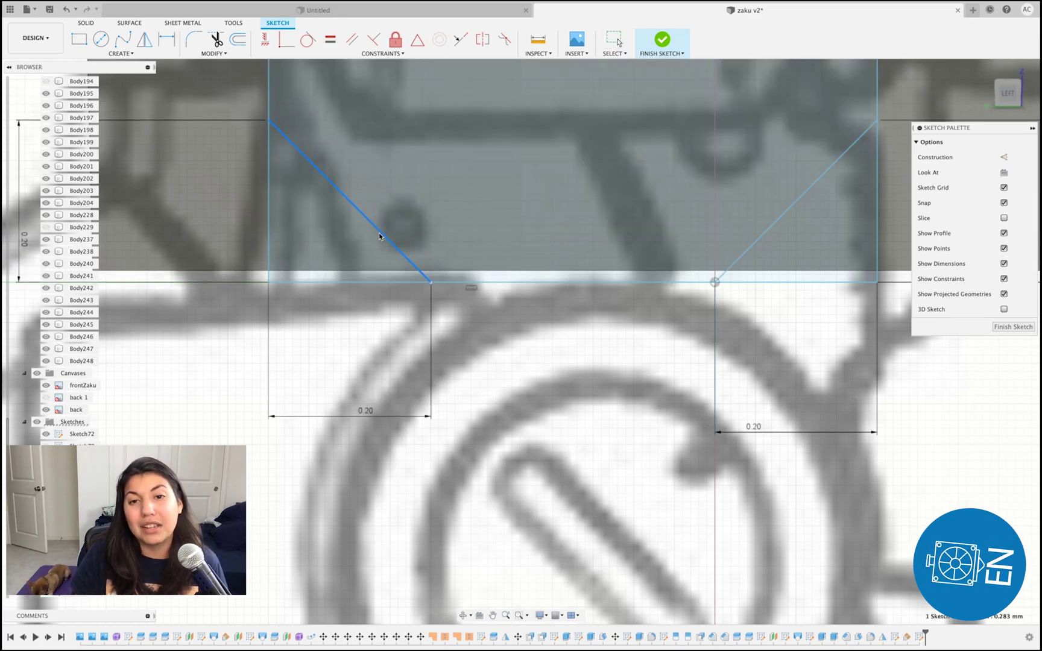
# Finish the sketch and extrude the whole shoulder rectangle symmetrically by 0.55 mm as a new body
pyautogui.click(662, 39)
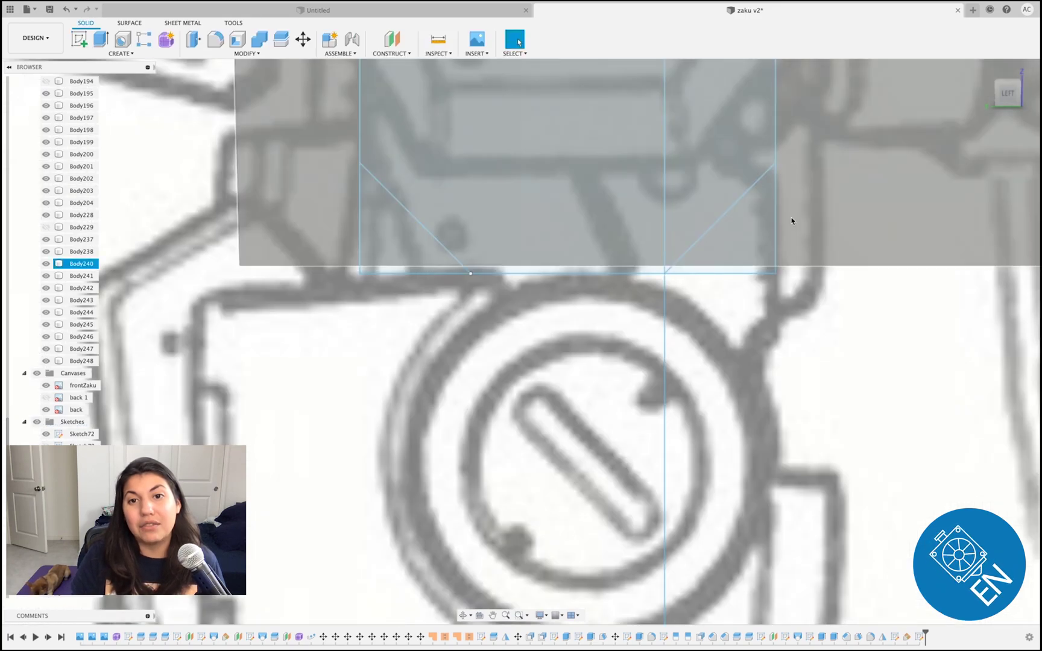
pyautogui.scroll(-5, 736, 225)
pyautogui.hscroll(4, 736, 225)
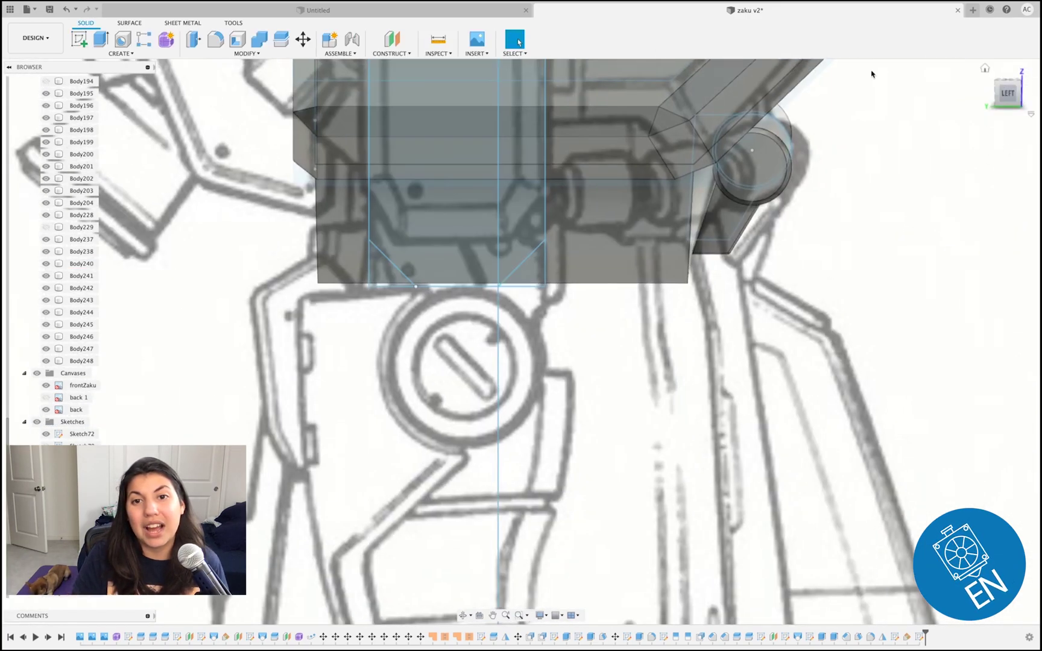
pyautogui.click(101, 40)
pyautogui.scroll(5, 330, 181)
pyautogui.hscroll(4, 330, 181)
pyautogui.click(330, 181)
pyautogui.click(330, 224)
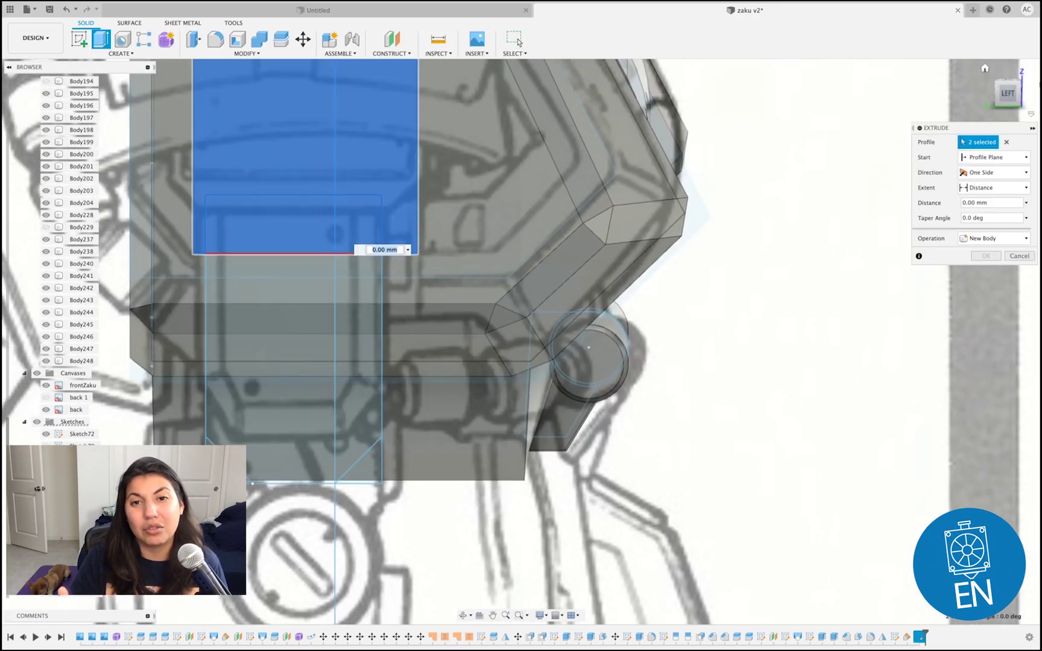
pyautogui.click(1015, 97)
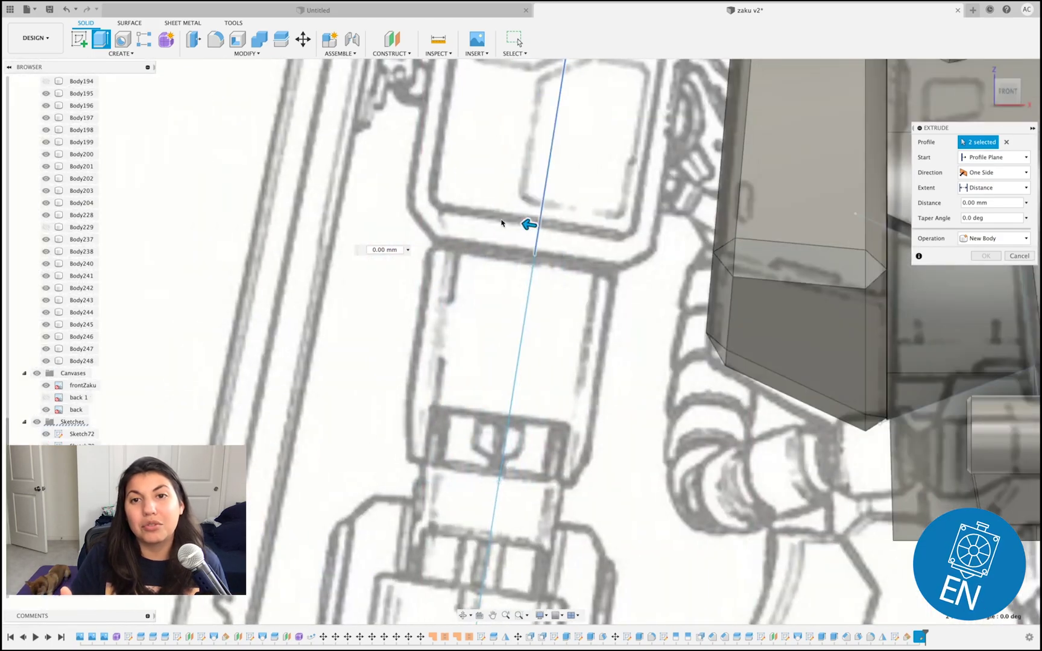
pyautogui.moveTo(531, 223); pyautogui.dragTo(378, 204)
pyautogui.click(995, 172)
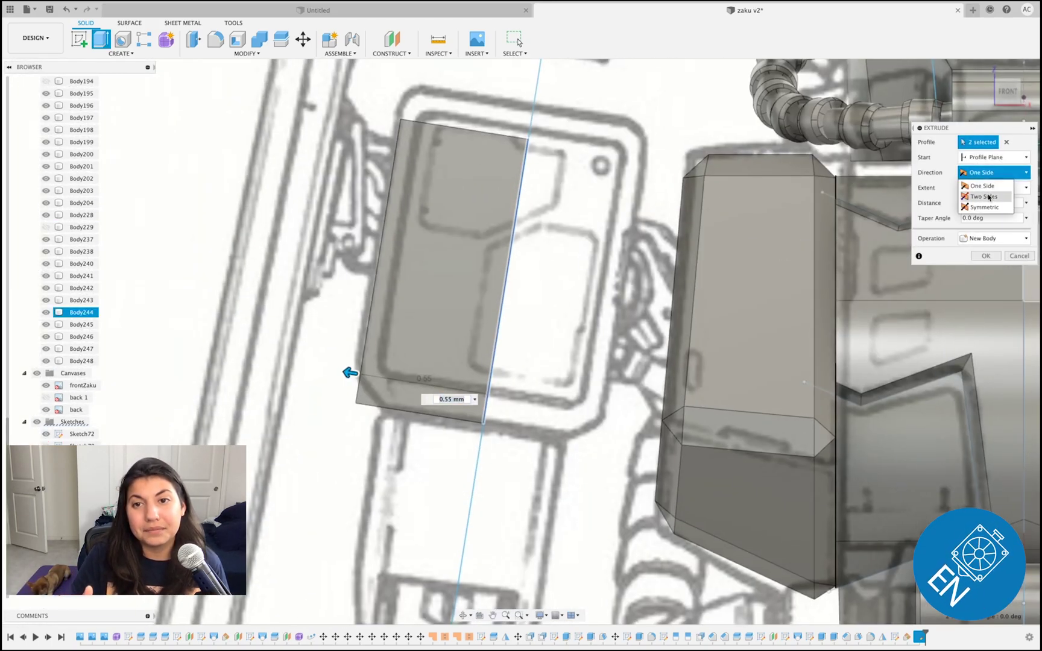
pyautogui.click(1007, 184)
pyautogui.click(1010, 173)
pyautogui.click(1000, 205)
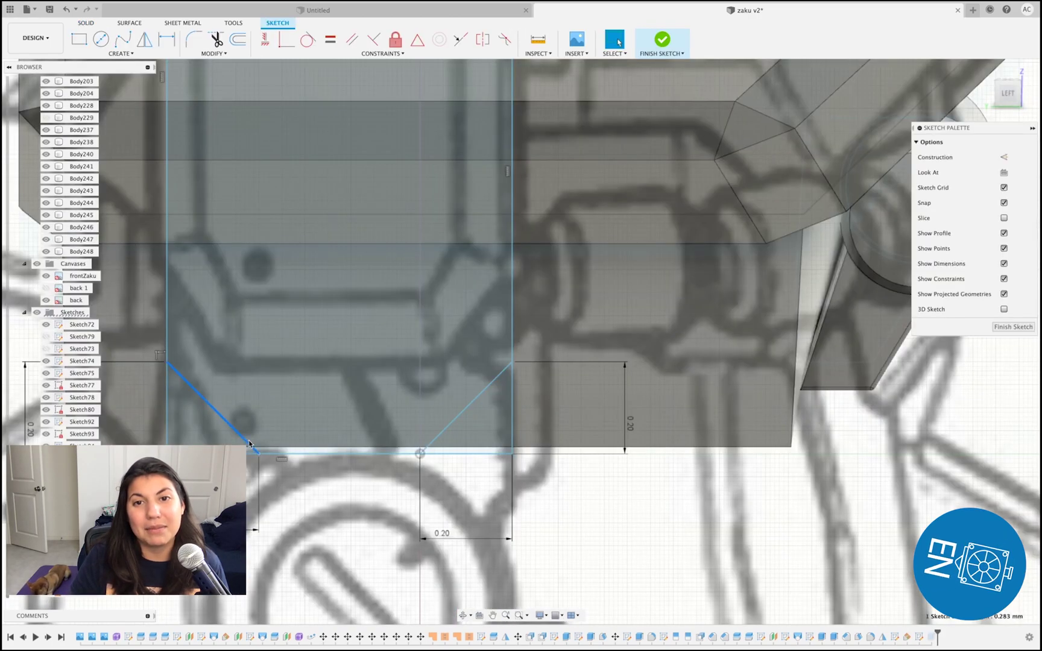
# Replace the rear corner diagonal in the arm sketch with a redrawn line down to the bottom edge, dimensioned 0.2 mm both ways
pyautogui.press('Delete')
pyautogui.press('l')
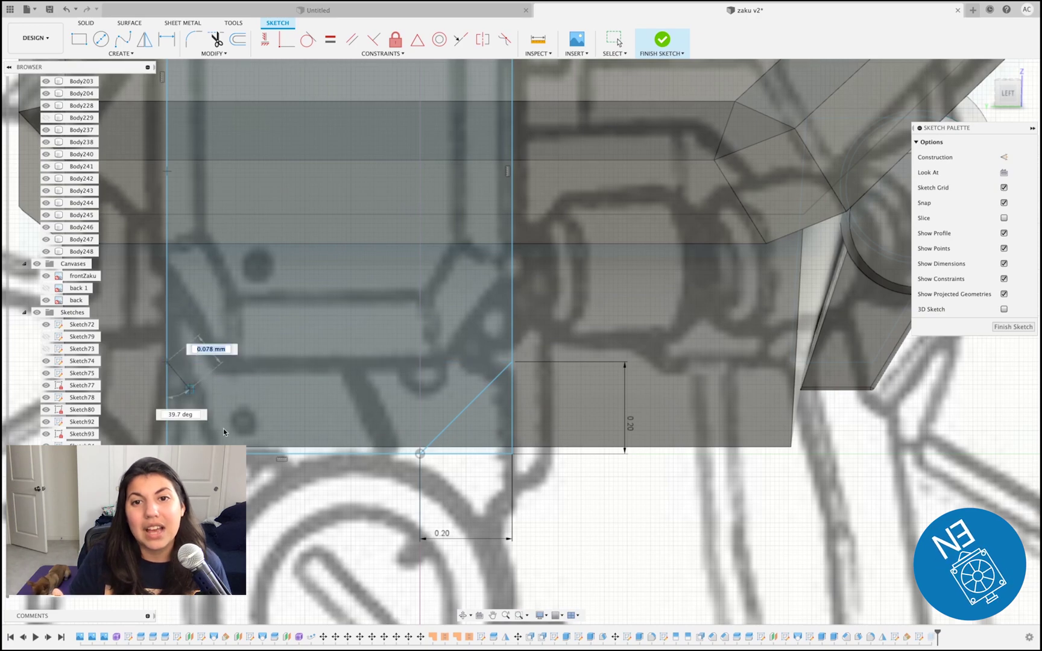
pyautogui.click(229, 450)
pyautogui.press('Escape')
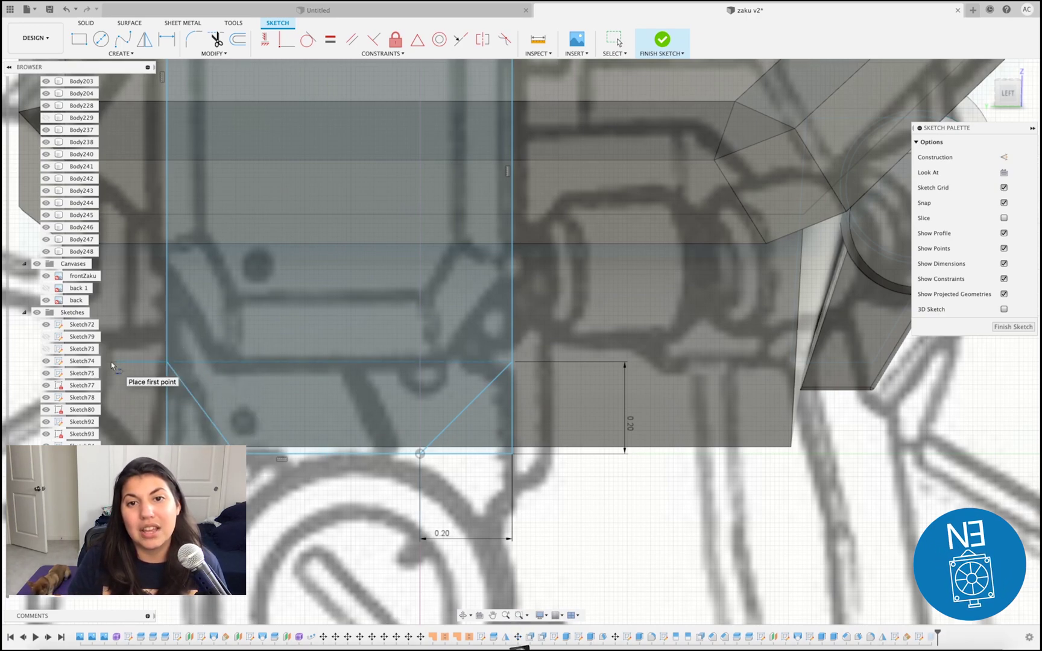
pyautogui.press('d')
pyautogui.press('Escape')
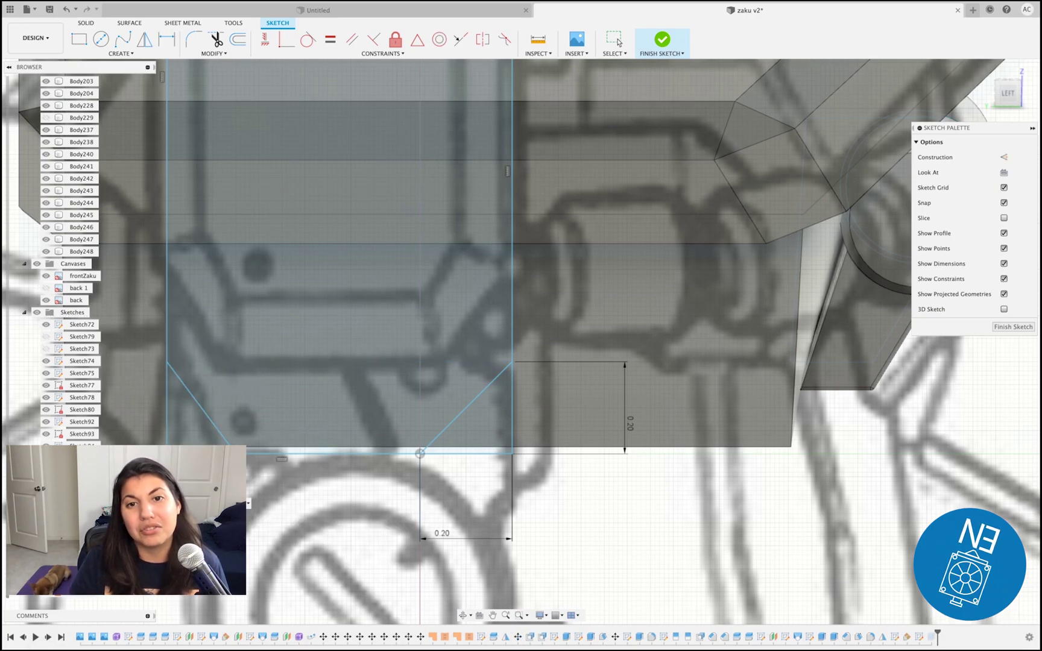
pyautogui.press('d')
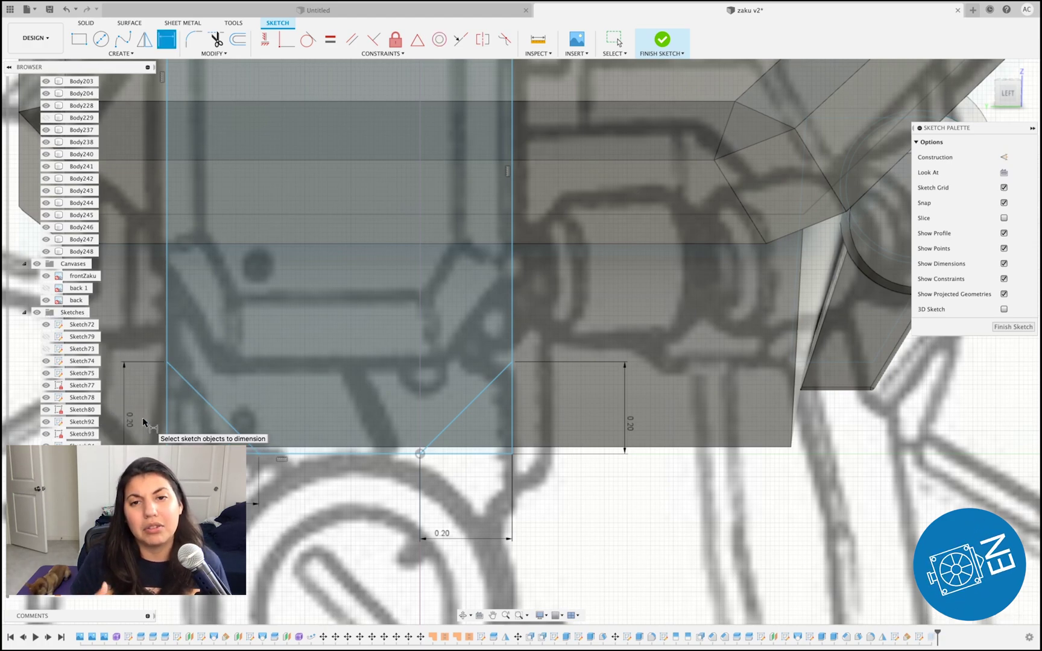
pyautogui.click(1013, 327)
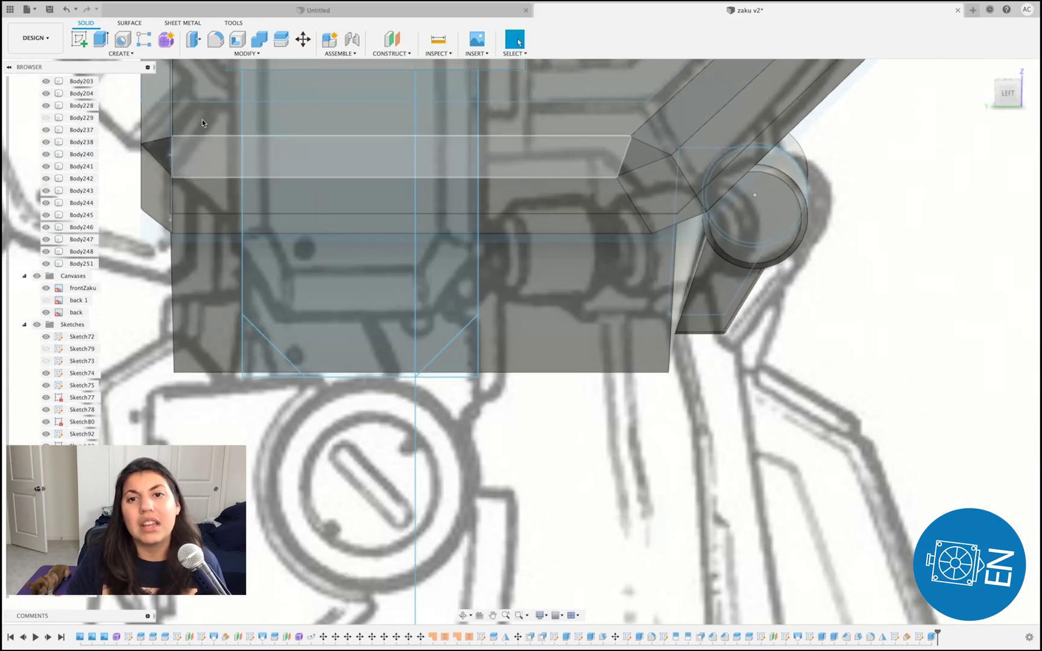
# Extrude the upper-arm profile with its angled corners, including the part overlapping the shoulder, symmetrically by 0.45 mm as a new body
pyautogui.click(101, 40)
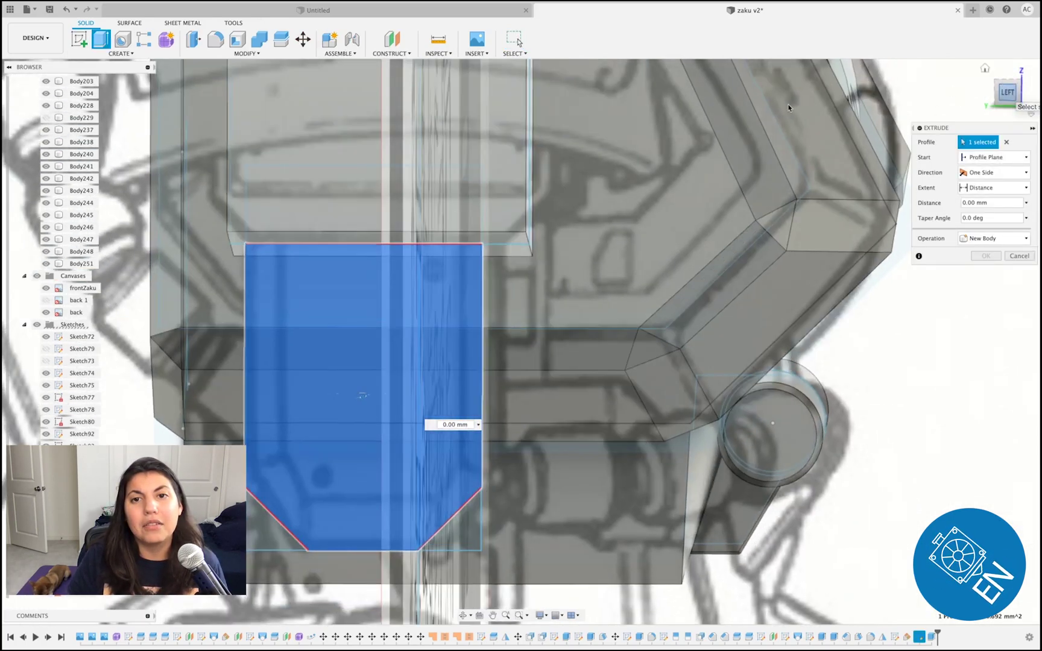
pyautogui.click(266, 237)
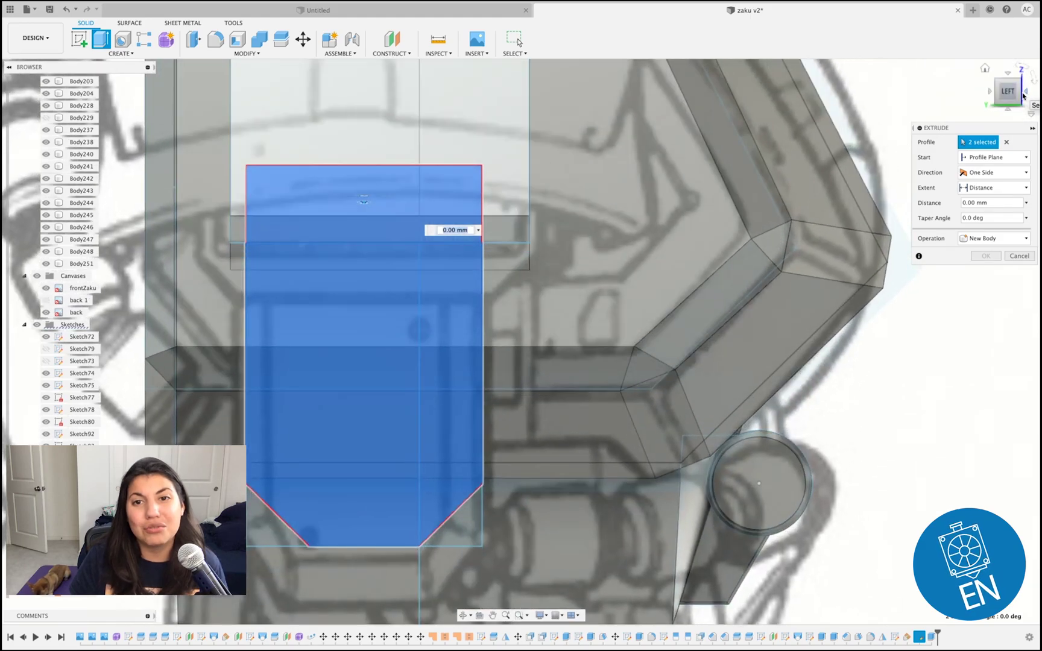
pyautogui.moveTo(1012, 98); pyautogui.dragTo(644, 200)
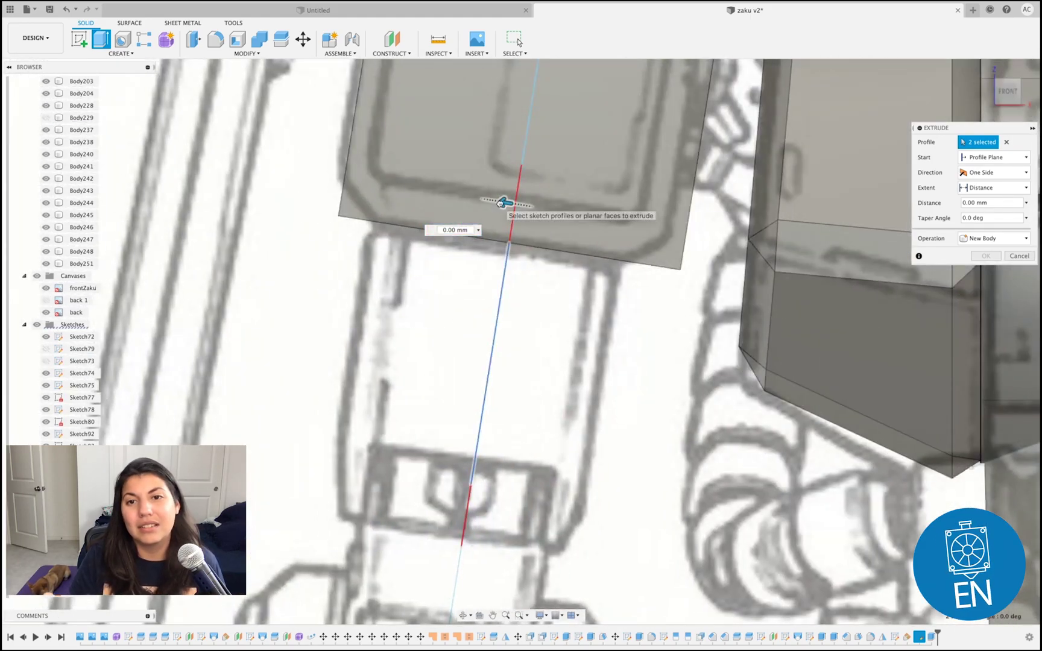
pyautogui.moveTo(504, 202); pyautogui.dragTo(365, 178)
pyautogui.click(1020, 175)
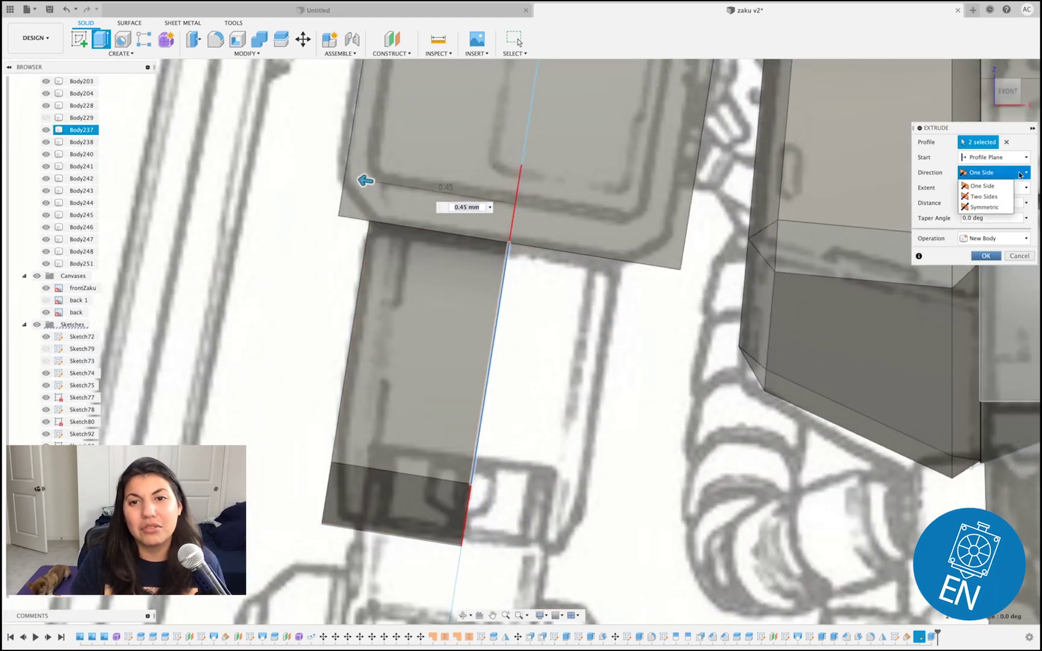
pyautogui.click(983, 207)
pyautogui.scroll(-3, 439, 260)
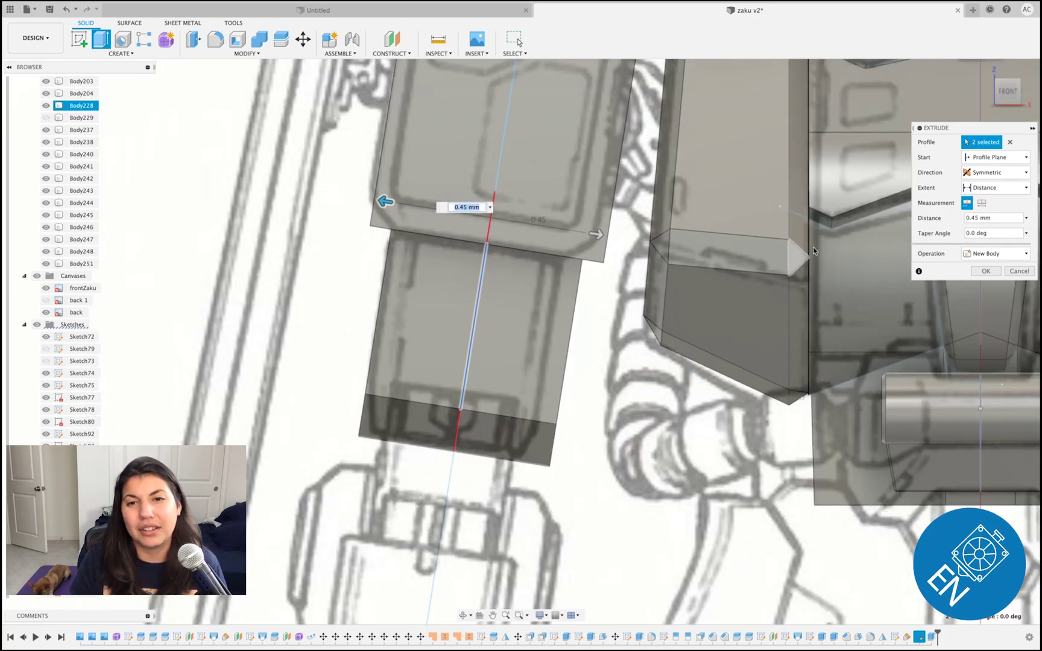
pyautogui.click(985, 271)
# Reopen the upper-arm sketch and offset its rectangle inward by about 0.15 mm
pyautogui.scroll(2, 493, 405)
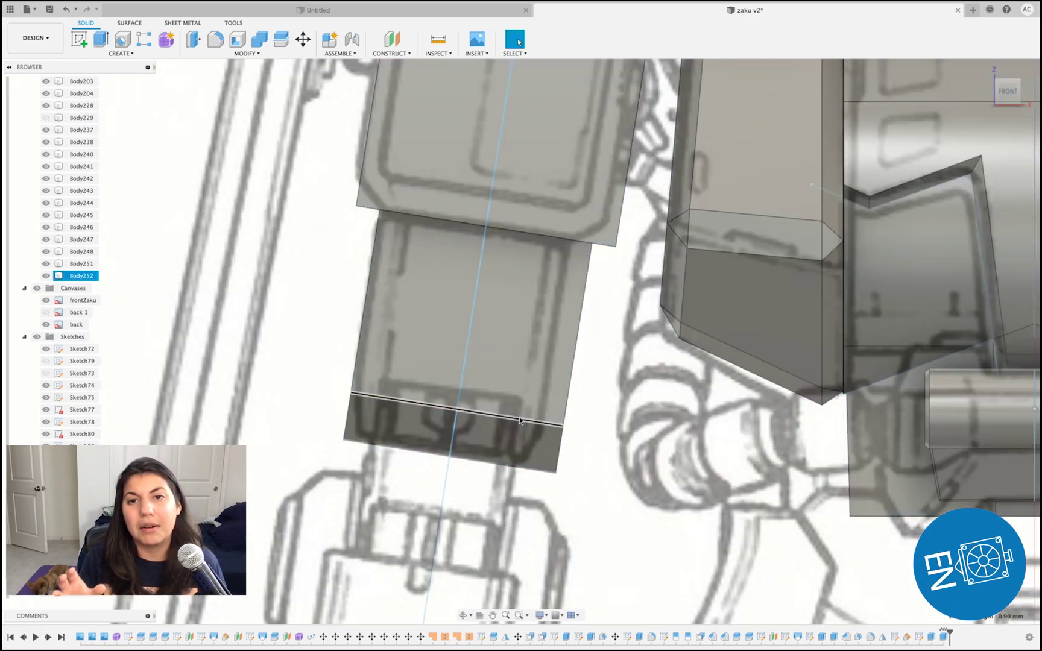
pyautogui.rightClick(519, 417)
pyautogui.click(502, 418)
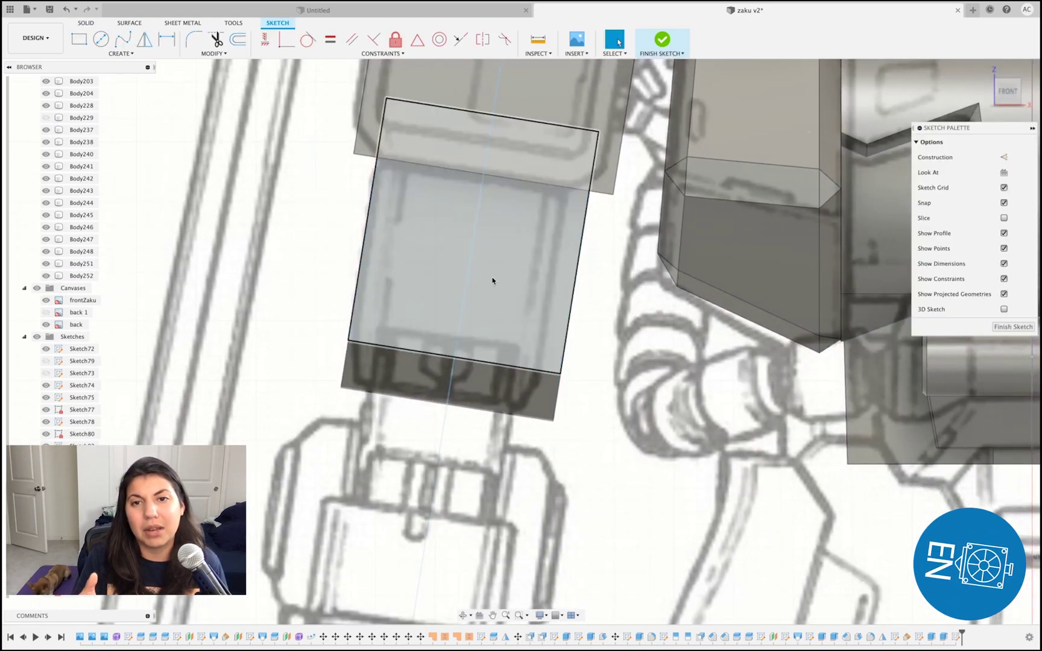
pyautogui.click(569, 320)
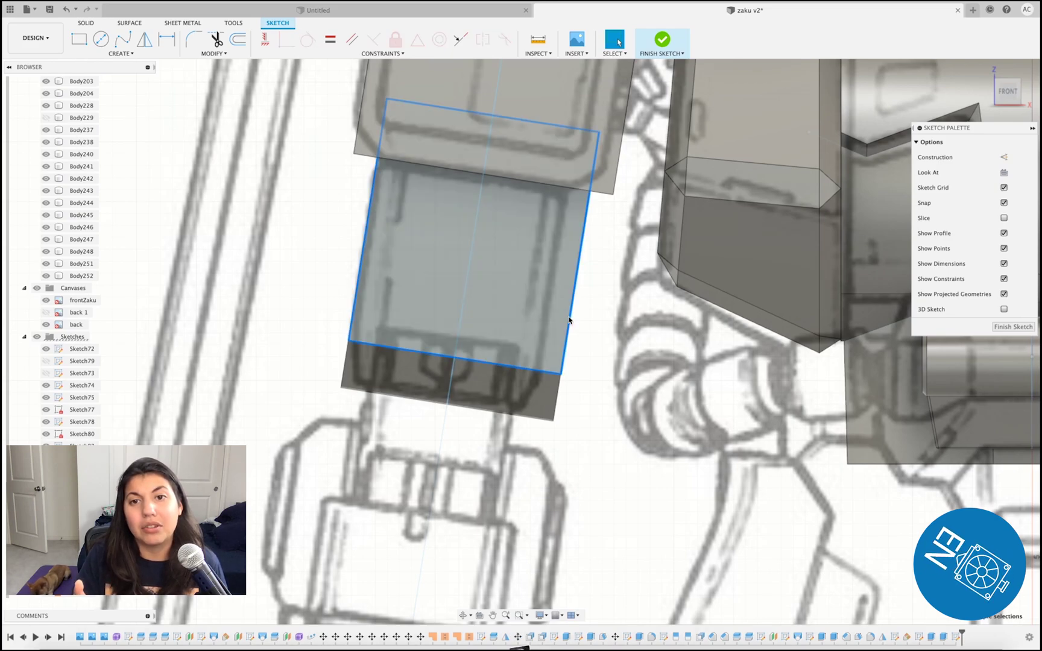
pyautogui.press('o')
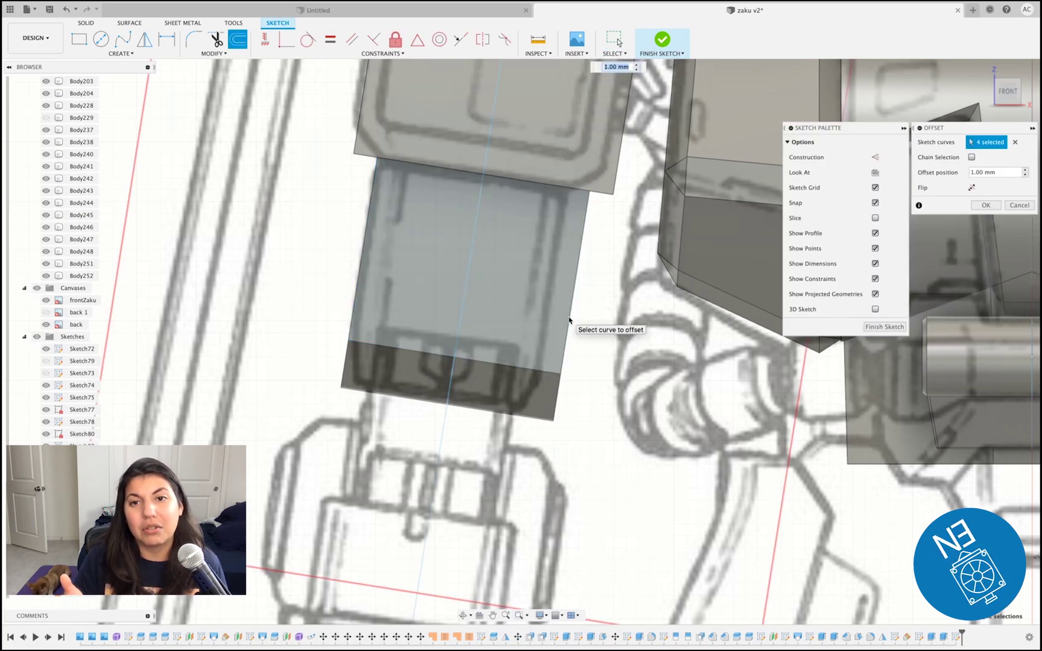
pyautogui.scroll(-3, 569, 319)
pyautogui.moveTo(525, 146); pyautogui.dragTo(505, 277)
pyautogui.scroll(5, 505, 277)
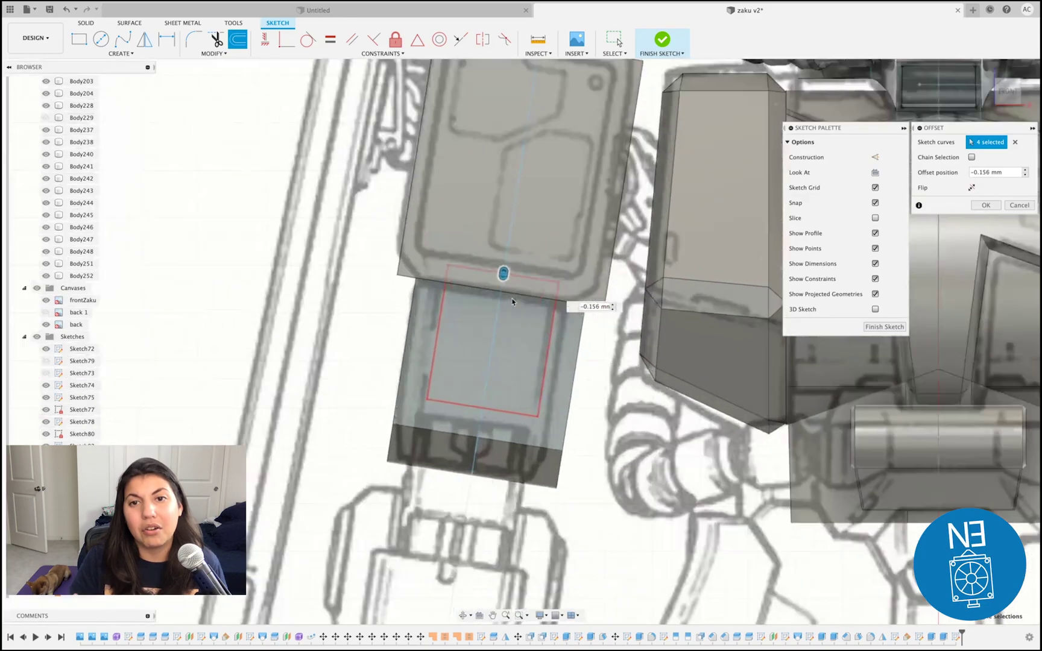
pyautogui.click(984, 205)
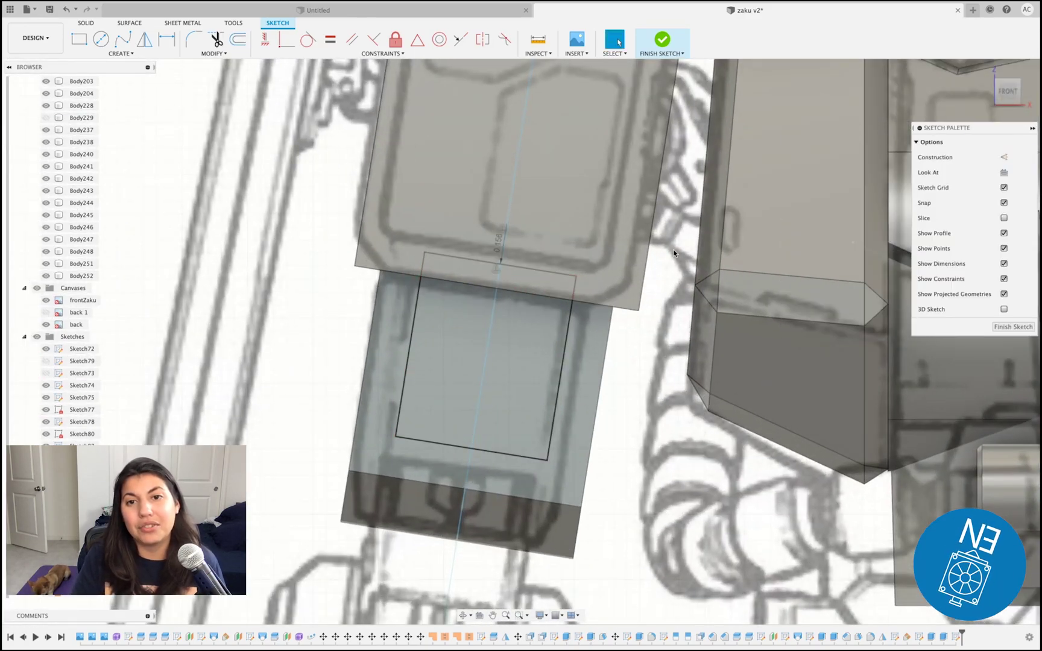
# Draw a slot outline from the inner rectangle's two lower corners down past the arm's bottom edge, close it, and finish the sketch
pyautogui.click(546, 462)
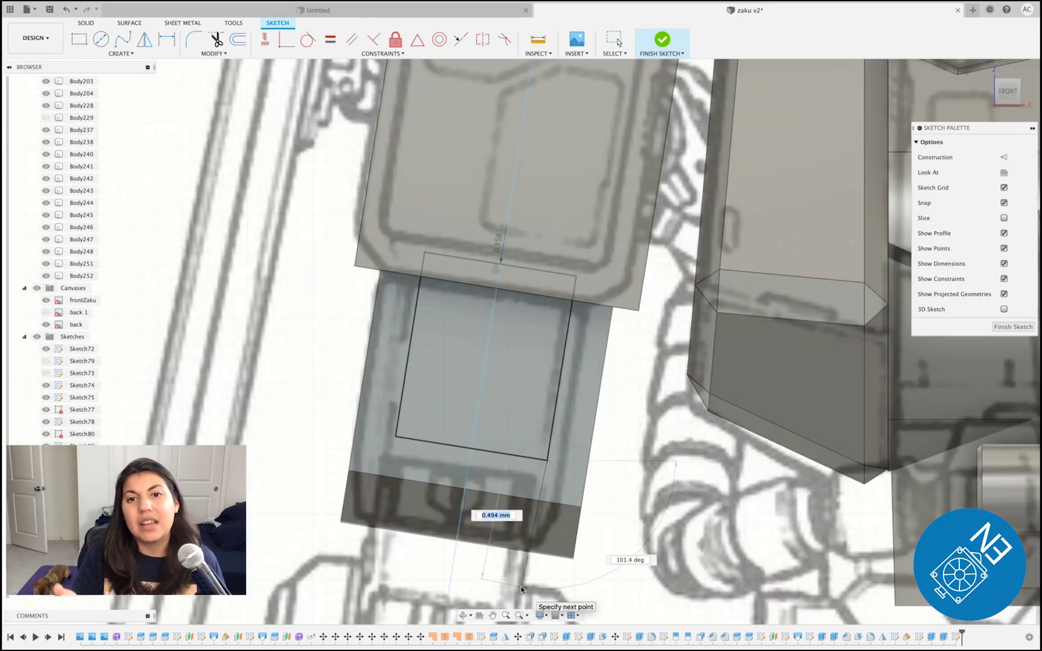
pyautogui.click(528, 585)
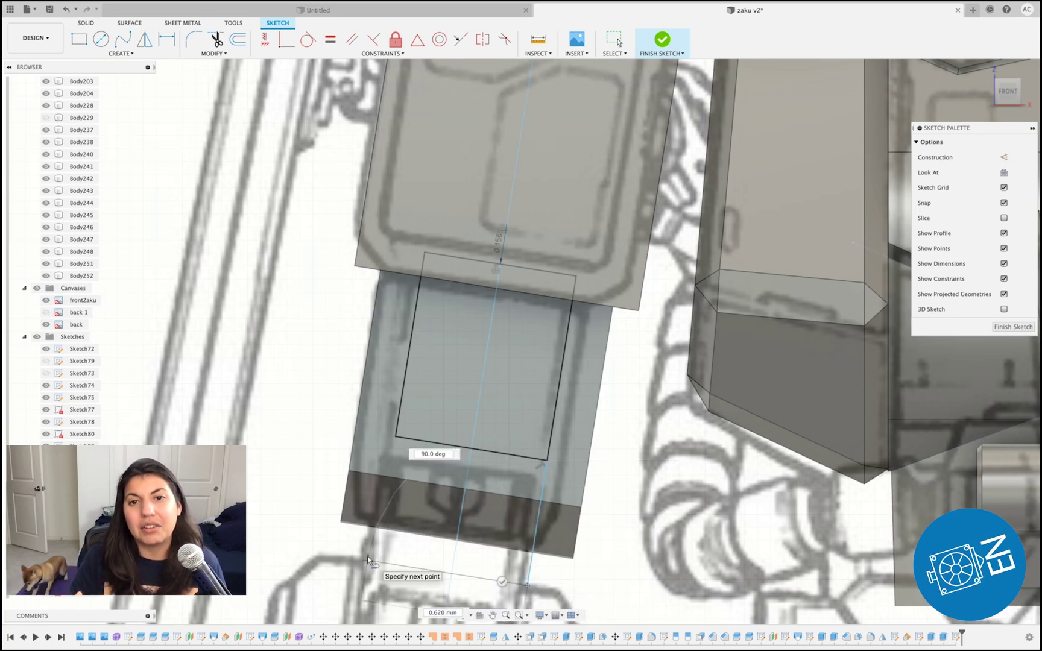
pyautogui.click(369, 561)
pyautogui.press('Escape')
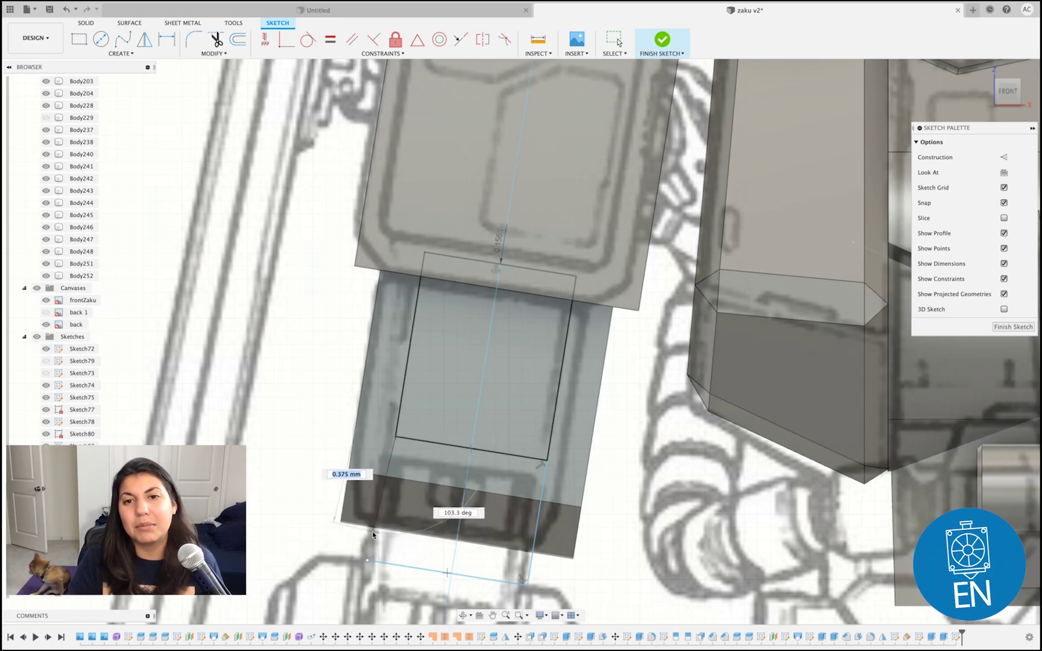
pyautogui.click(425, 570)
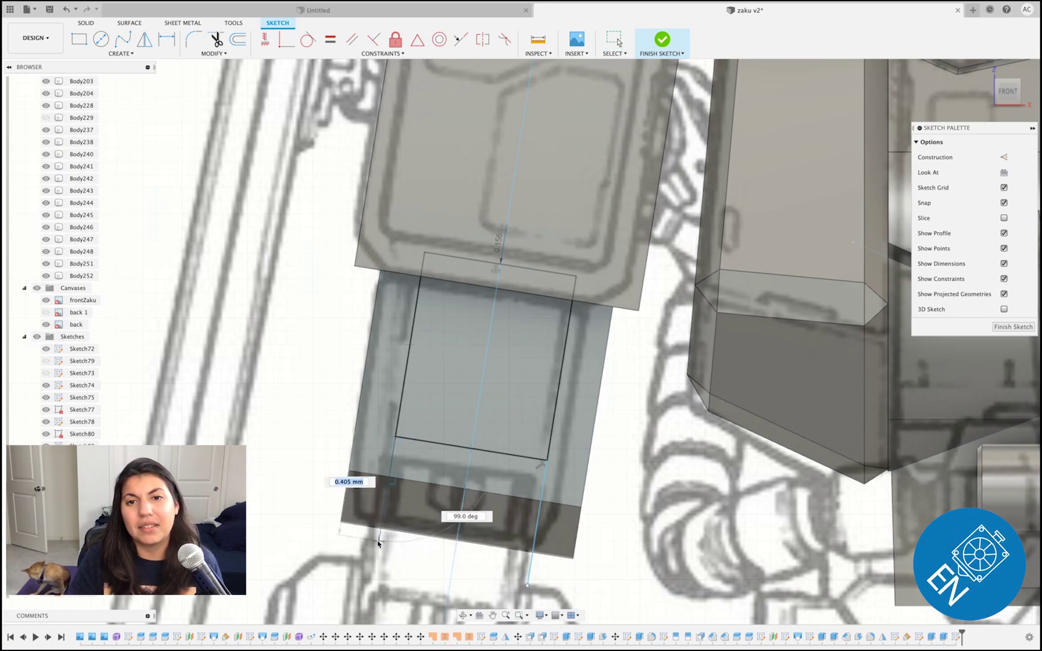
pyautogui.click(373, 561)
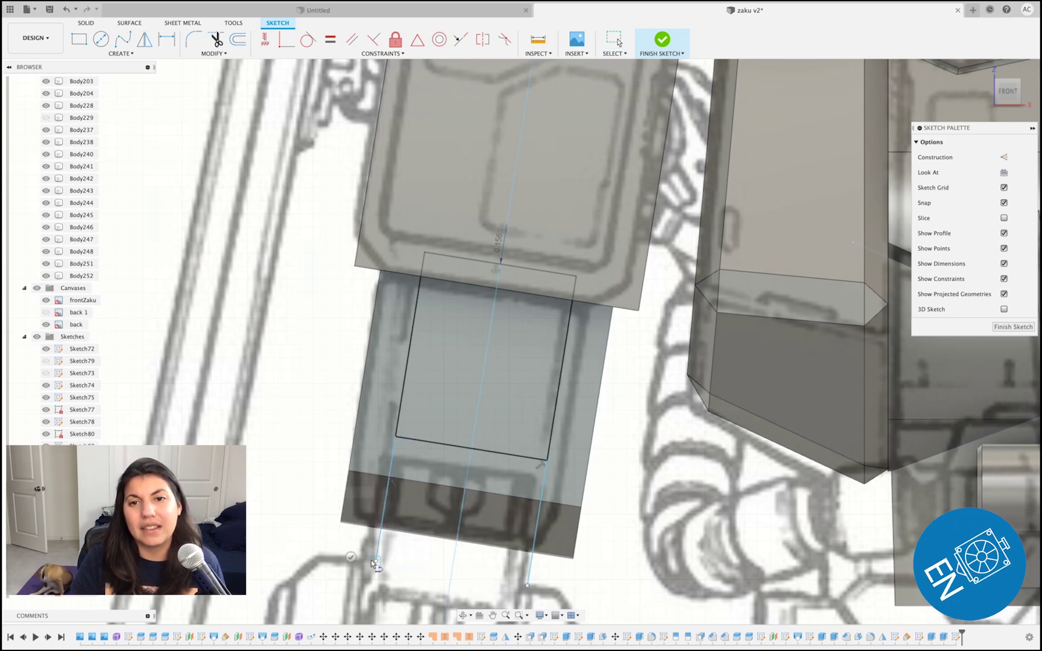
pyautogui.click(530, 570)
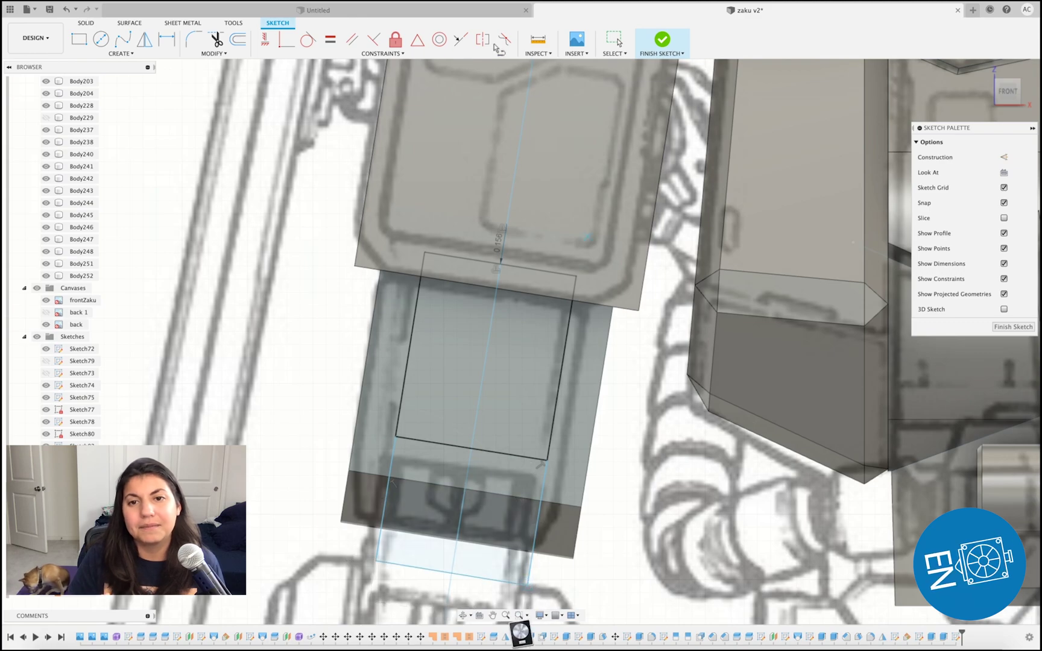
pyautogui.click(541, 509)
pyautogui.click(661, 39)
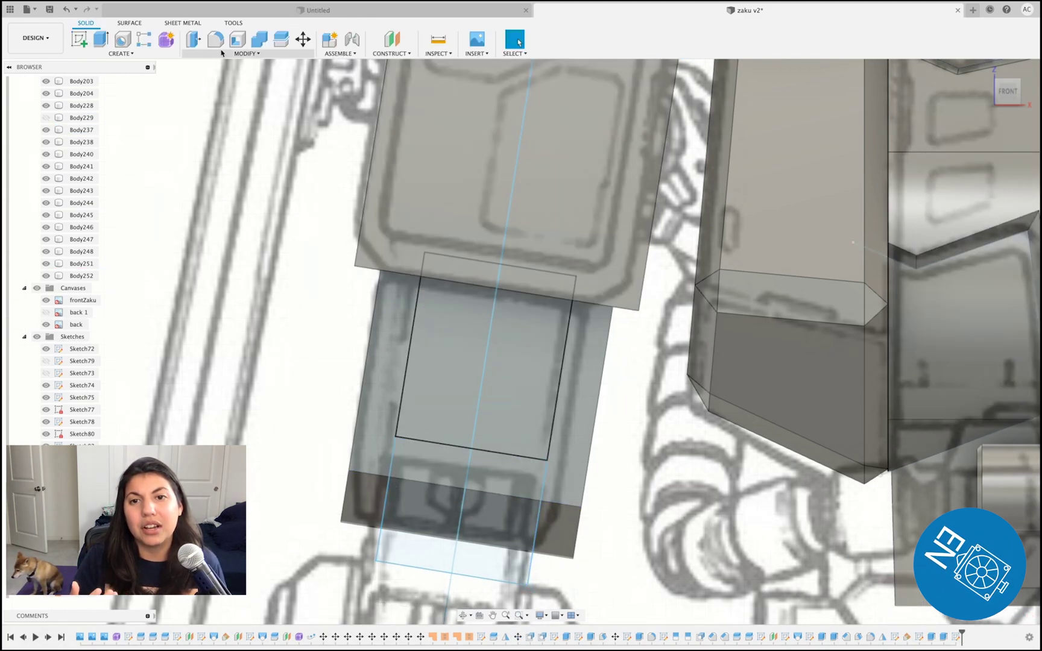
# Extrude the two slot profiles below the inner rectangle as a cut through the lower end of the upper arm
pyautogui.click(101, 40)
pyautogui.click(449, 453)
pyautogui.click(458, 512)
pyautogui.click(983, 238)
pyautogui.click(971, 265)
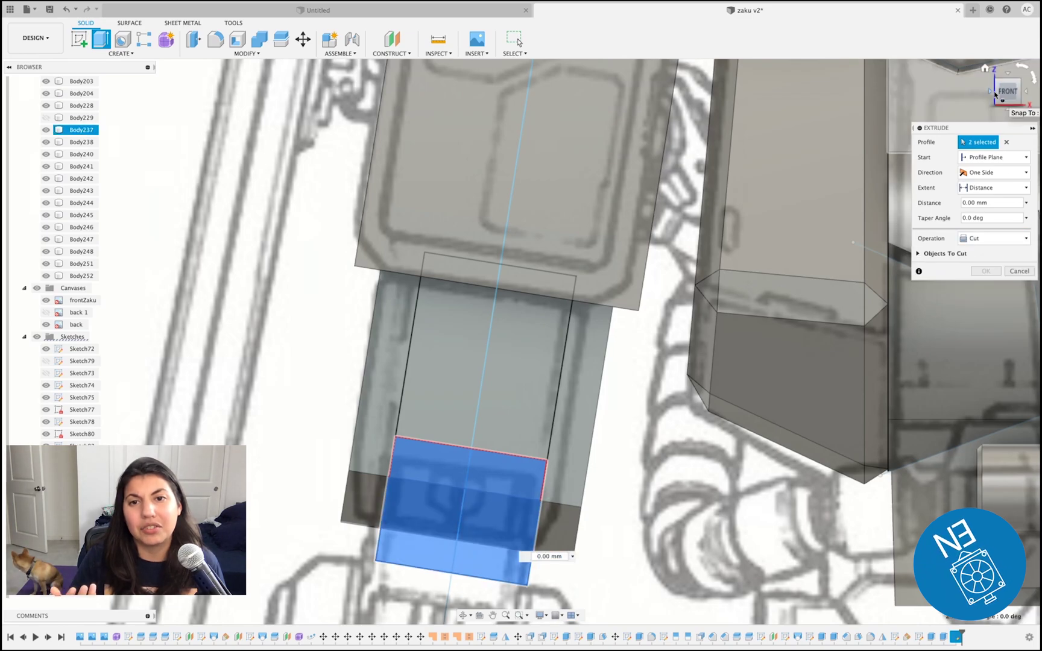
pyautogui.click(993, 93)
pyautogui.moveTo(531, 531); pyautogui.dragTo(173, 532)
pyautogui.click(985, 271)
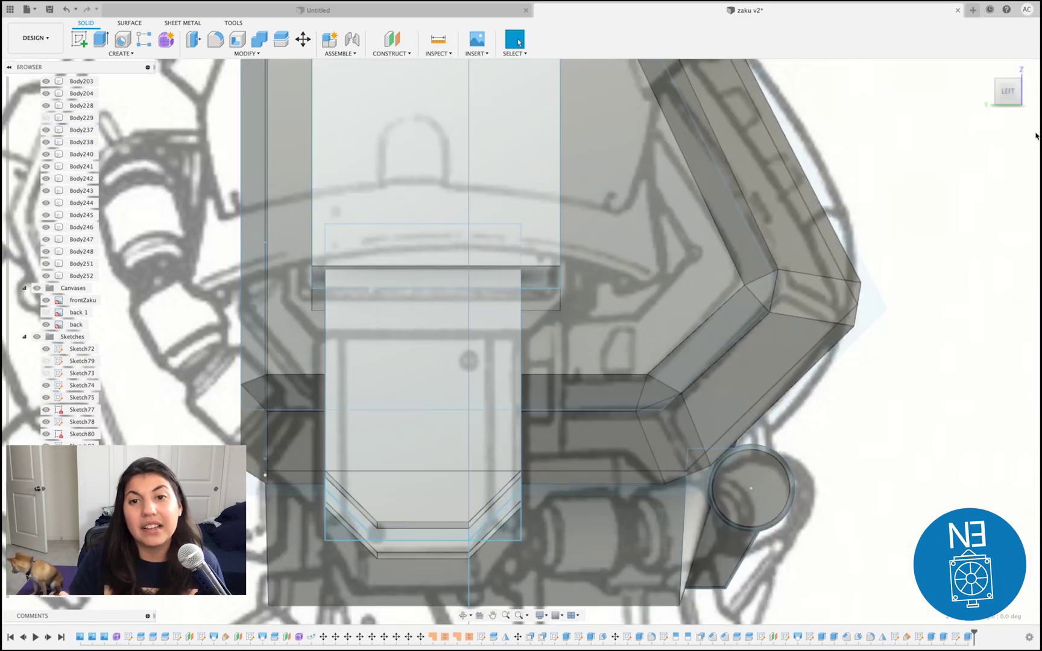
# Start an equal-distance chamfer with the shoulder's outer and lower front edges and the upper arm's outer front edge
pyautogui.click(1027, 92)
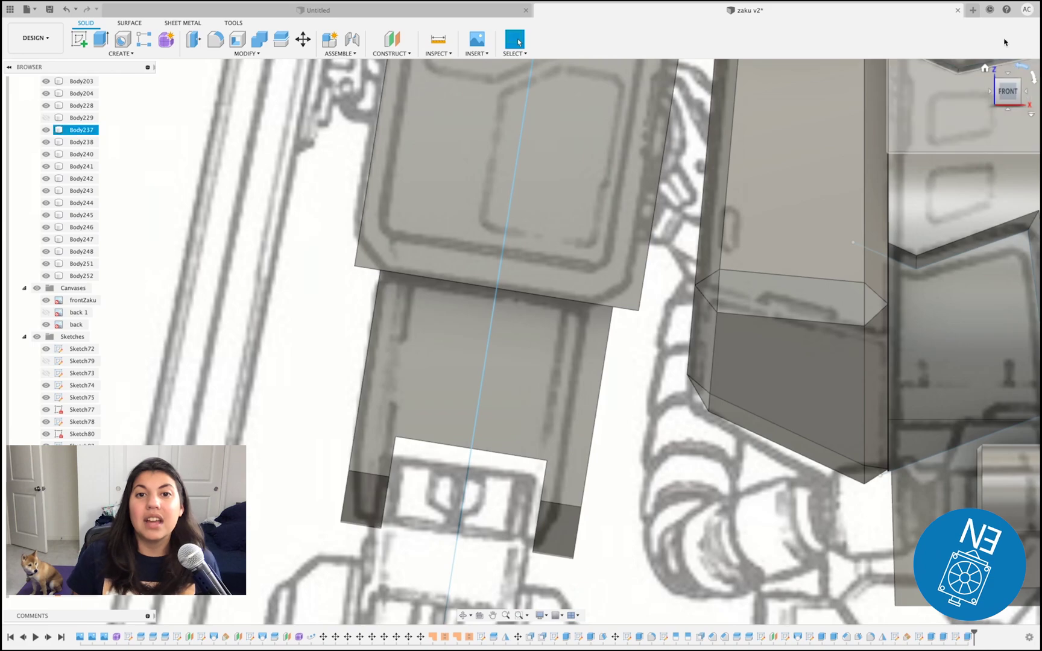
pyautogui.scroll(-3, 483, 376)
pyautogui.click(243, 56)
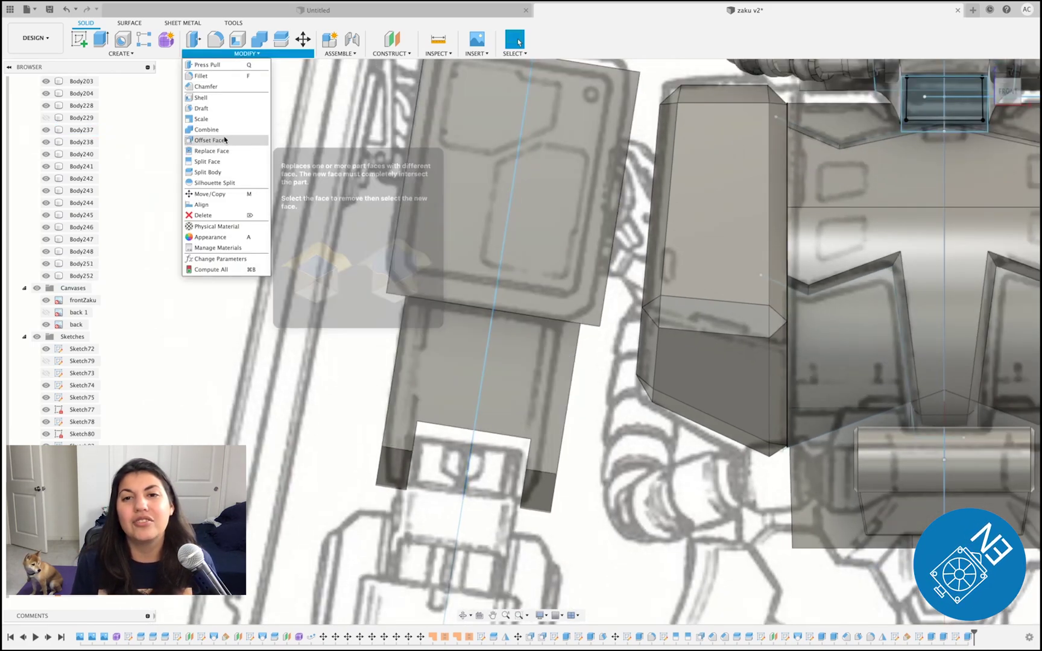
pyautogui.click(224, 88)
pyautogui.click(401, 207)
pyautogui.click(414, 298)
pyautogui.click(400, 342)
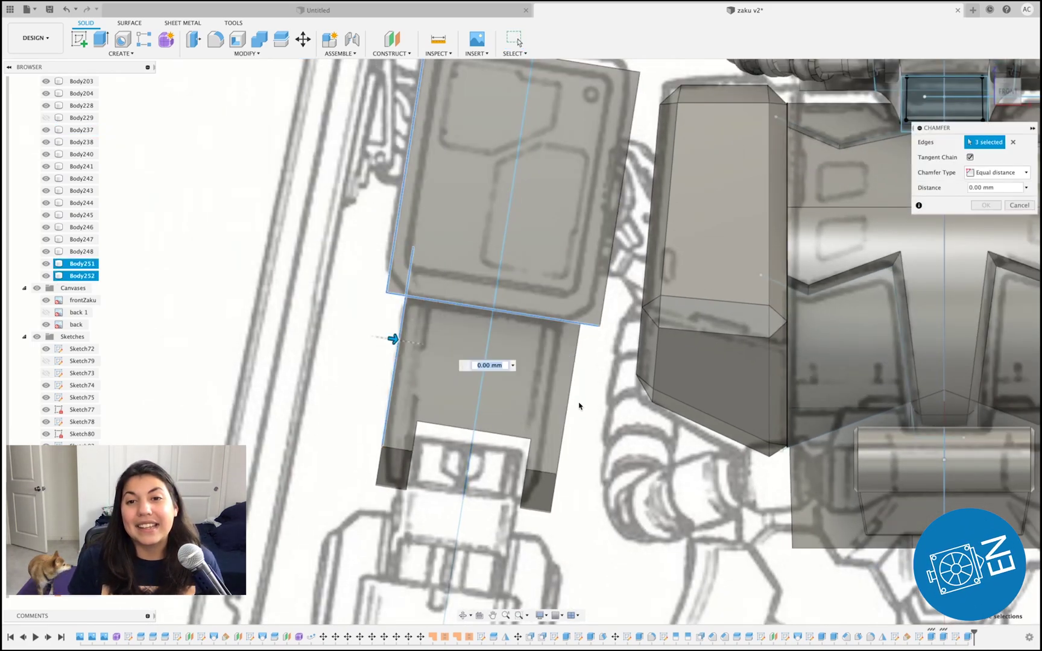
# Complete the chamfer's front edge selection with the arm's inner edge and the remaining shoulder edges, leaving out the slot edges
pyautogui.click(553, 491)
pyautogui.click(524, 489)
pyautogui.click(528, 455)
pyautogui.click(501, 434)
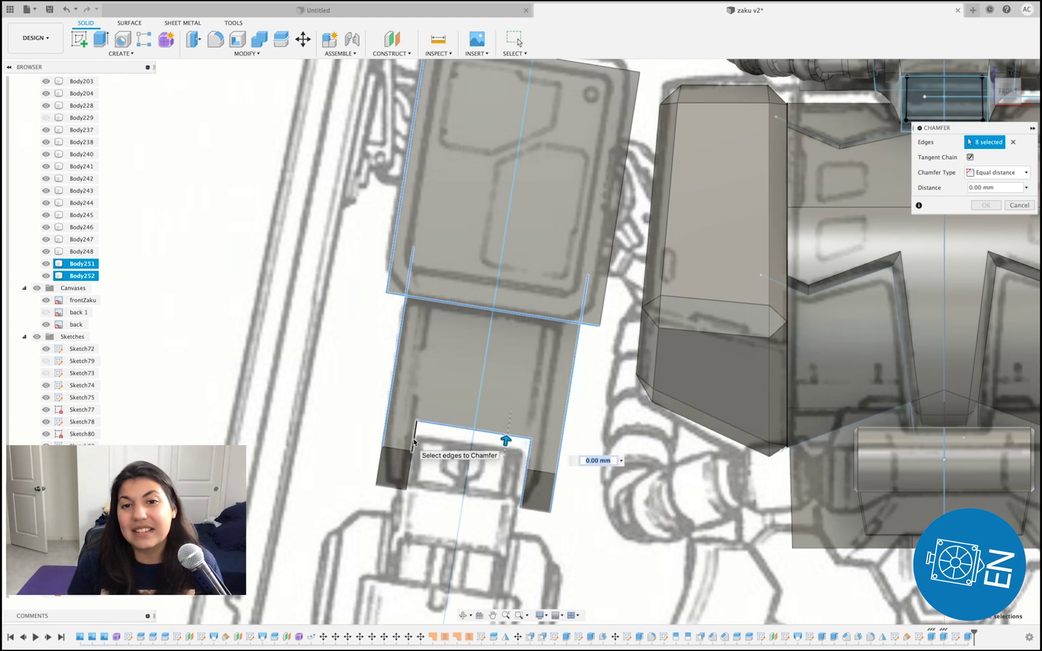
pyautogui.click(414, 438)
pyautogui.click(407, 478)
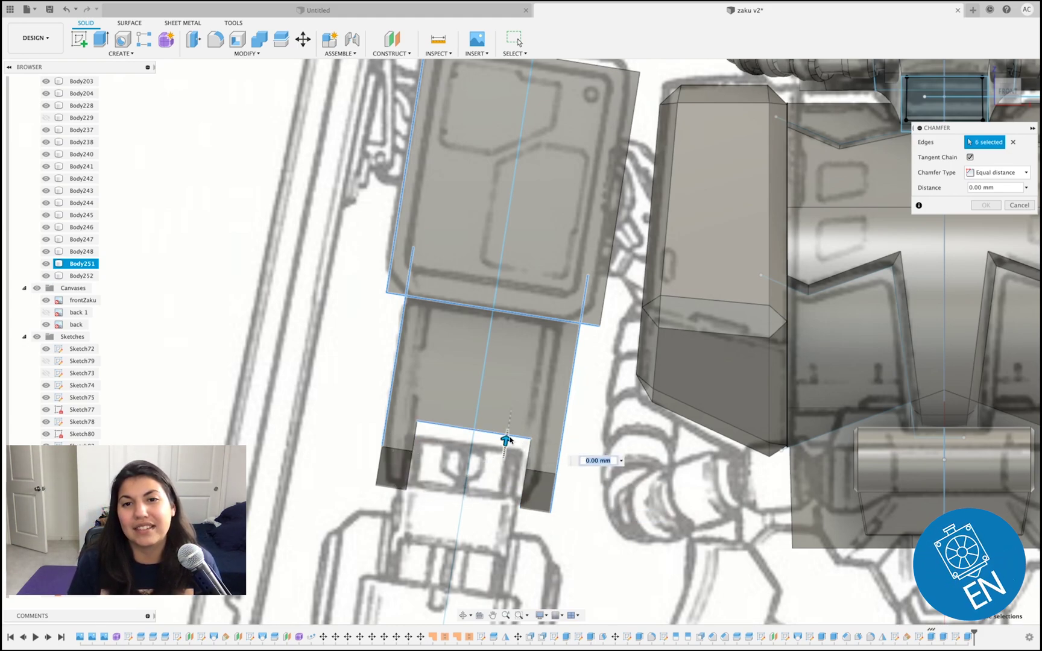
pyautogui.click(509, 440)
pyautogui.click(407, 452)
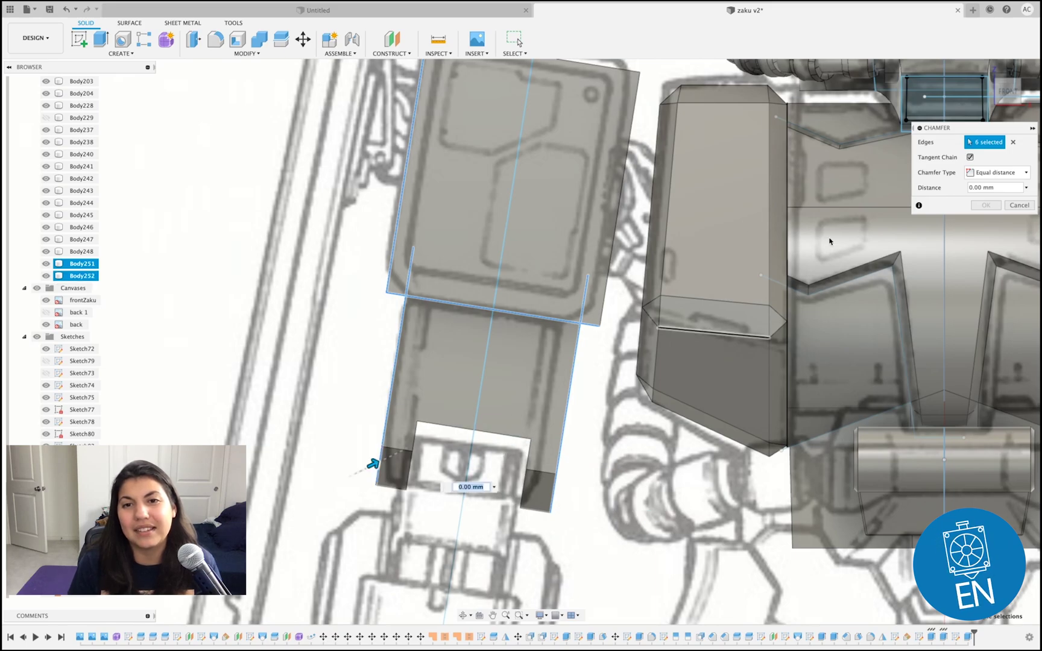
pyautogui.click(621, 188)
pyautogui.moveTo(603, 155); pyautogui.dragTo(554, 326, button='middle')
pyautogui.click(518, 229)
# Add the outer side face edges of the shoulder and upper arm, including the angled lower corners, to the chamfer
pyautogui.click(992, 96)
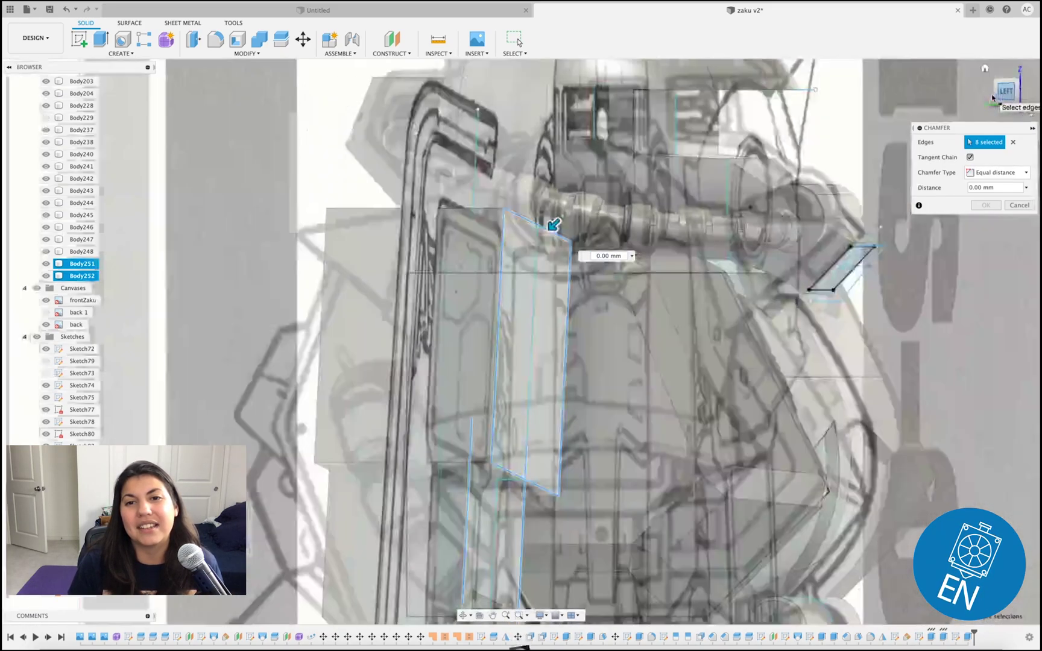
pyautogui.click(427, 465)
pyautogui.click(365, 388)
pyautogui.click(399, 211)
pyautogui.moveTo(386, 359); pyautogui.dragTo(389, 255, button='middle')
pyautogui.click(401, 535)
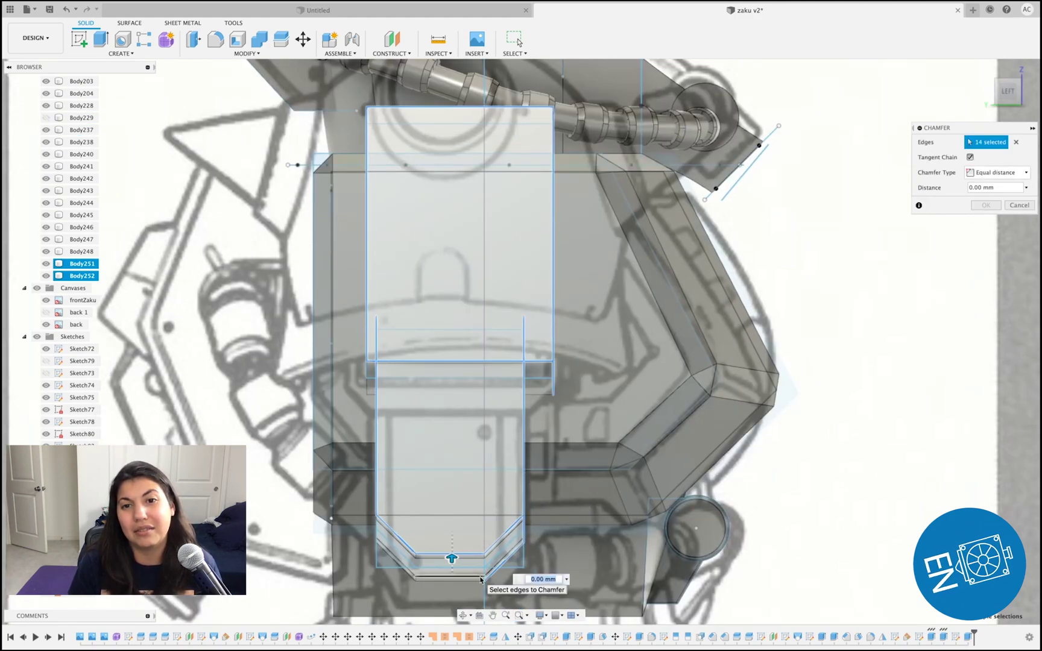
pyautogui.moveTo(457, 547); pyautogui.dragTo(466, 434, button='middle')
pyautogui.click(460, 466)
pyautogui.click(413, 457)
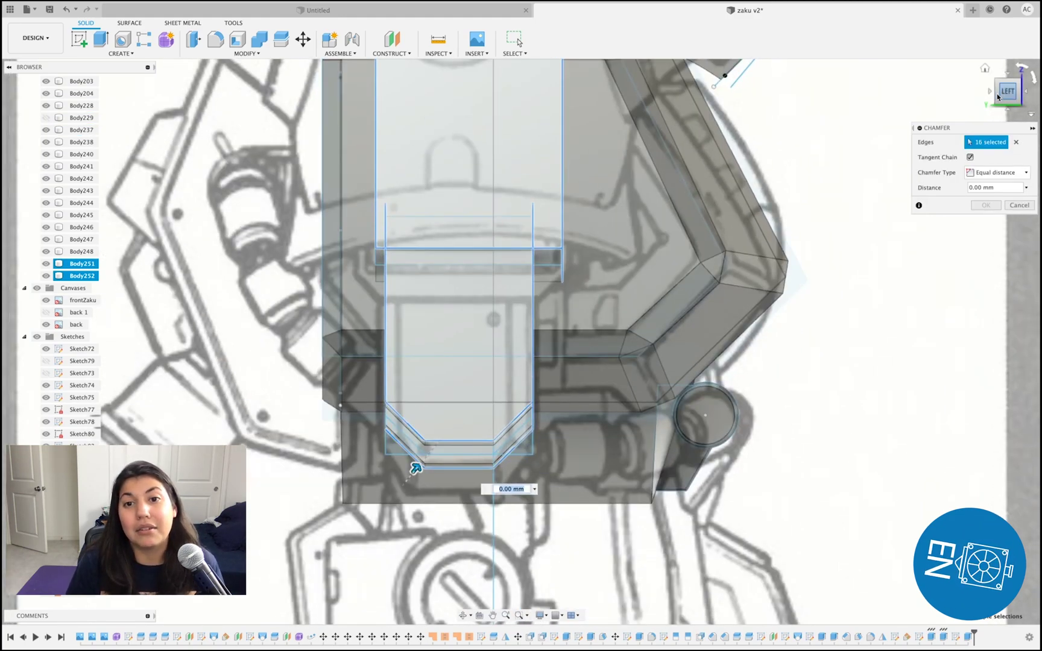
# Add the rear and inner side edges of the shoulder and upper arm to the chamfer selection
pyautogui.click(990, 92)
pyautogui.moveTo(671, 271); pyautogui.dragTo(555, 384, button='middle')
pyautogui.moveTo(1007, 93); pyautogui.dragTo(1005, 104)
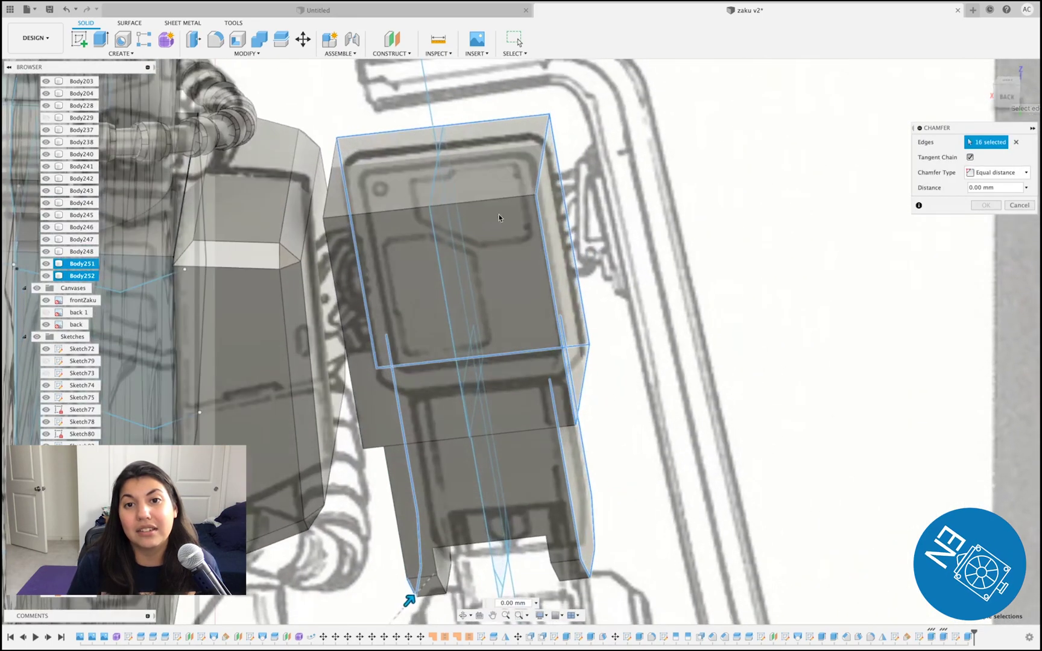
pyautogui.click(374, 212)
pyautogui.moveTo(328, 277); pyautogui.dragTo(279, 186, button='middle')
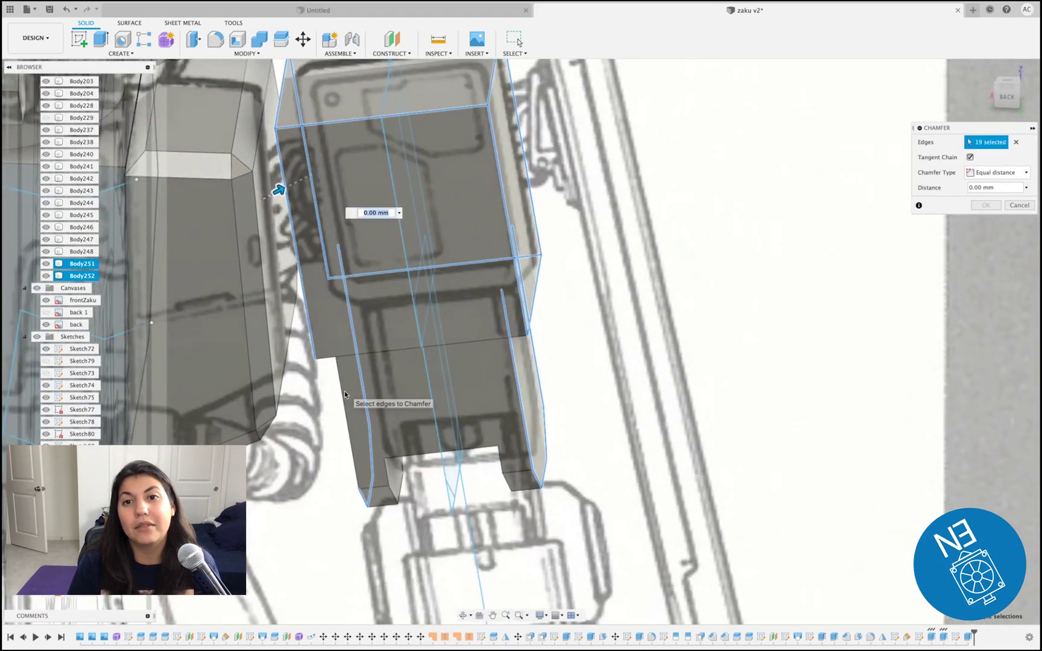
pyautogui.click(345, 392)
pyautogui.click(480, 345)
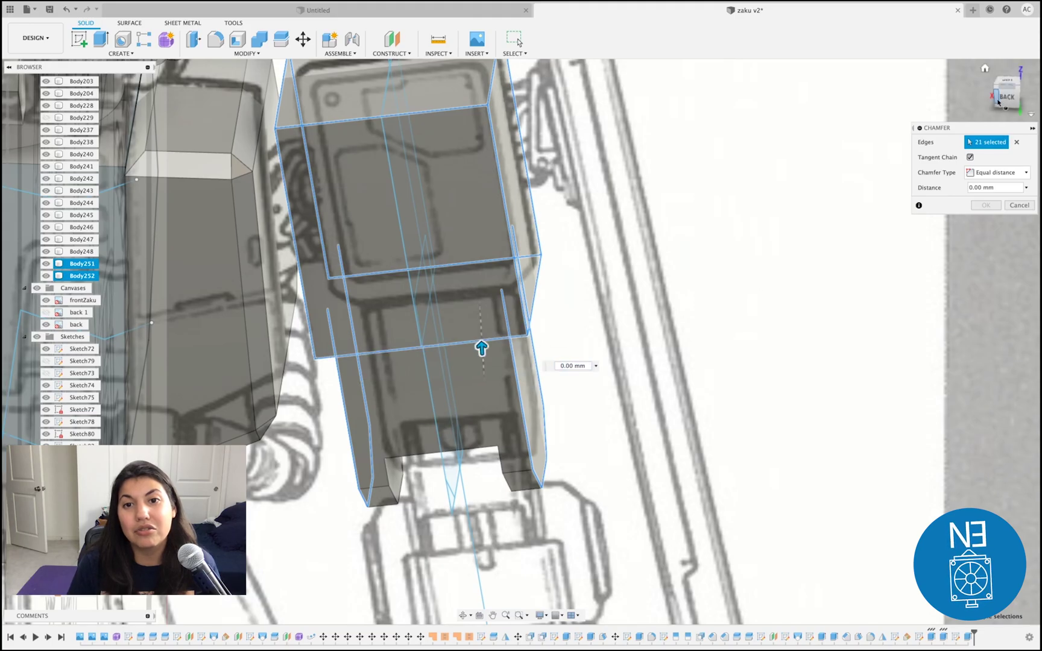
# Set the chamfer distance to 0.10 mm and apply it to all selected edges of both bodies
pyautogui.moveTo(1009, 98); pyautogui.dragTo(892, 111)
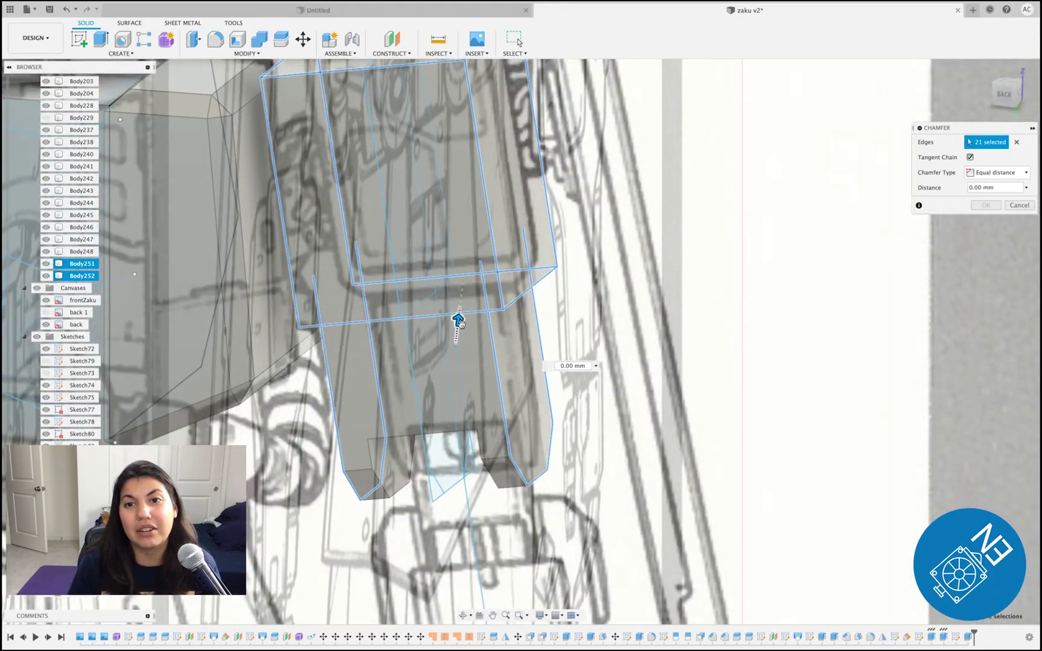
pyautogui.moveTo(460, 322); pyautogui.dragTo(461, 313)
pyautogui.moveTo(1006, 99); pyautogui.dragTo(911, 80)
pyautogui.click(1007, 91)
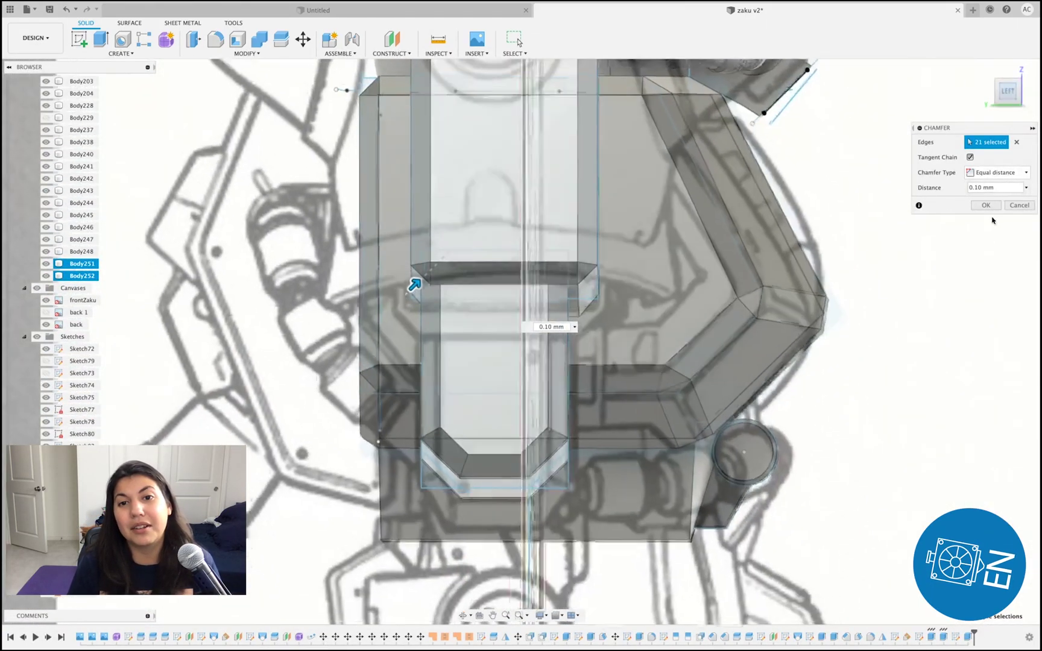
pyautogui.click(985, 205)
# Move the upper-arm sketch rectangle slightly toward the robot's front so the arm is centred under the shoulder in side view
pyautogui.click(490, 398)
pyautogui.click(410, 328)
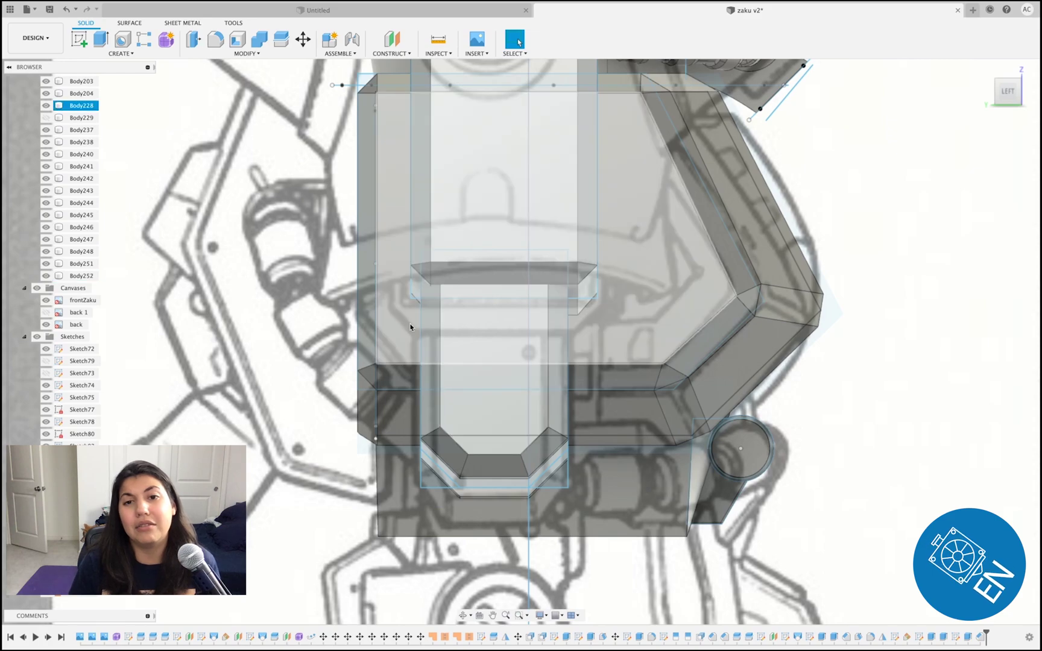
pyautogui.doubleClick(419, 332)
pyautogui.rightClick(418, 333)
pyautogui.click(375, 349)
pyautogui.scroll(3, 477, 351)
pyautogui.moveTo(636, 375); pyautogui.dragTo(650, 375)
pyautogui.click(988, 312)
pyautogui.scroll(-3, 791, 326)
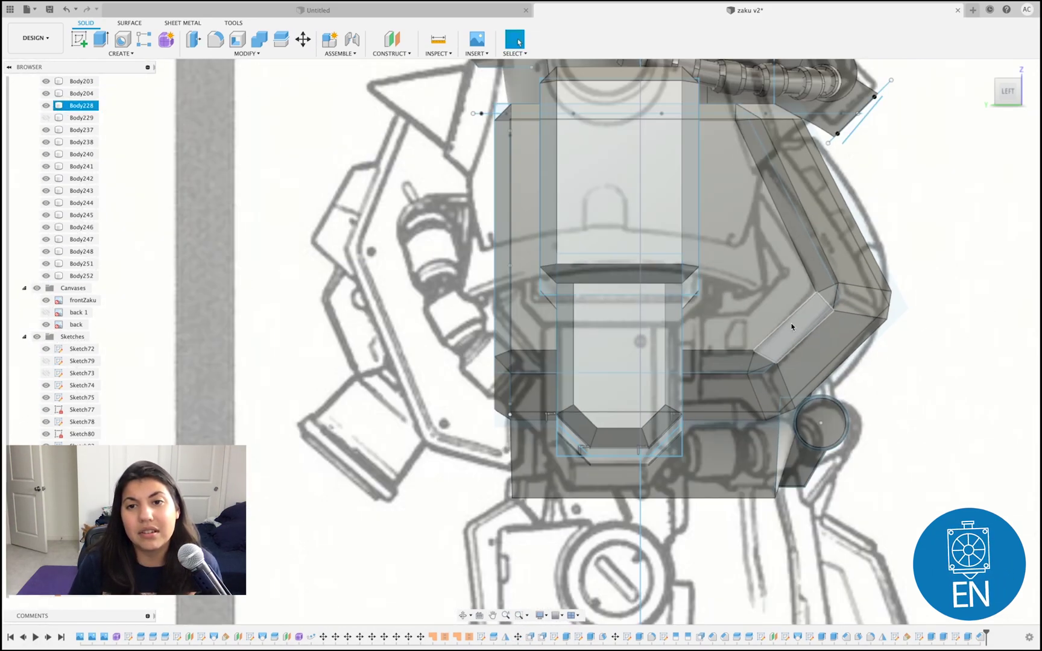
# Nudge the upper-arm sketch rectangle slightly back toward the robot's rear
pyautogui.scroll(2, 735, 318)
pyautogui.click(657, 369)
pyautogui.rightClick(669, 389)
pyautogui.click(702, 372)
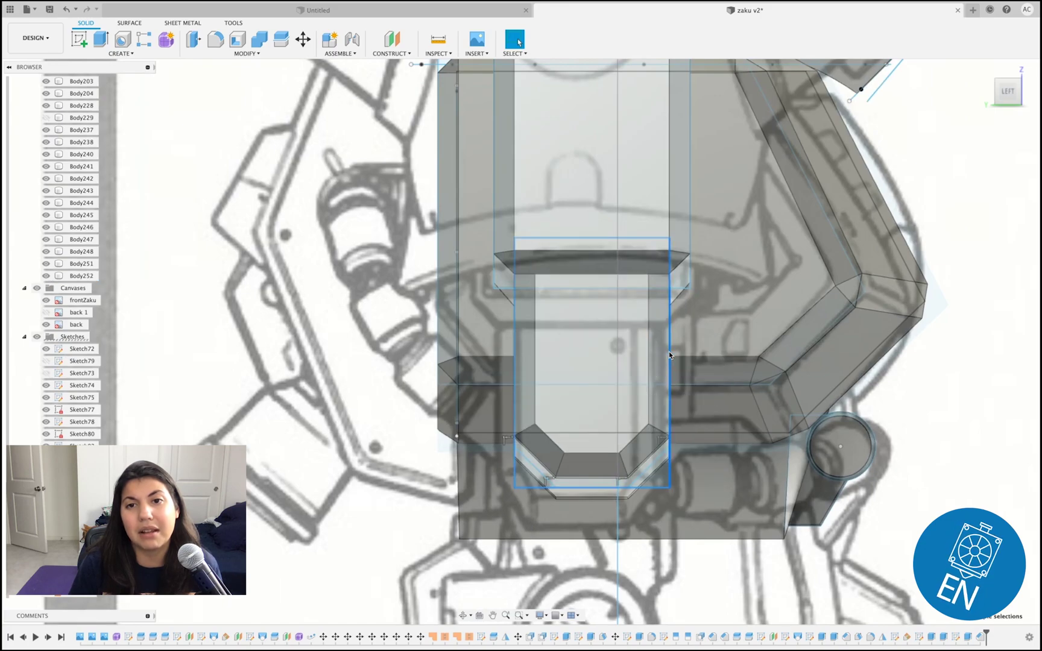
pyautogui.moveTo(531, 375); pyautogui.dragTo(527, 385)
pyautogui.click(996, 313)
# Hide the reference canvases and move the rear vertical edge of the upper-arm sketch rectangle 0.05 mm inward
pyautogui.moveTo(1005, 91)
pyautogui.mouseDown()
pyautogui.moveTo(996, 47)
pyautogui.moveTo(1001, 71)
pyautogui.mouseUp()
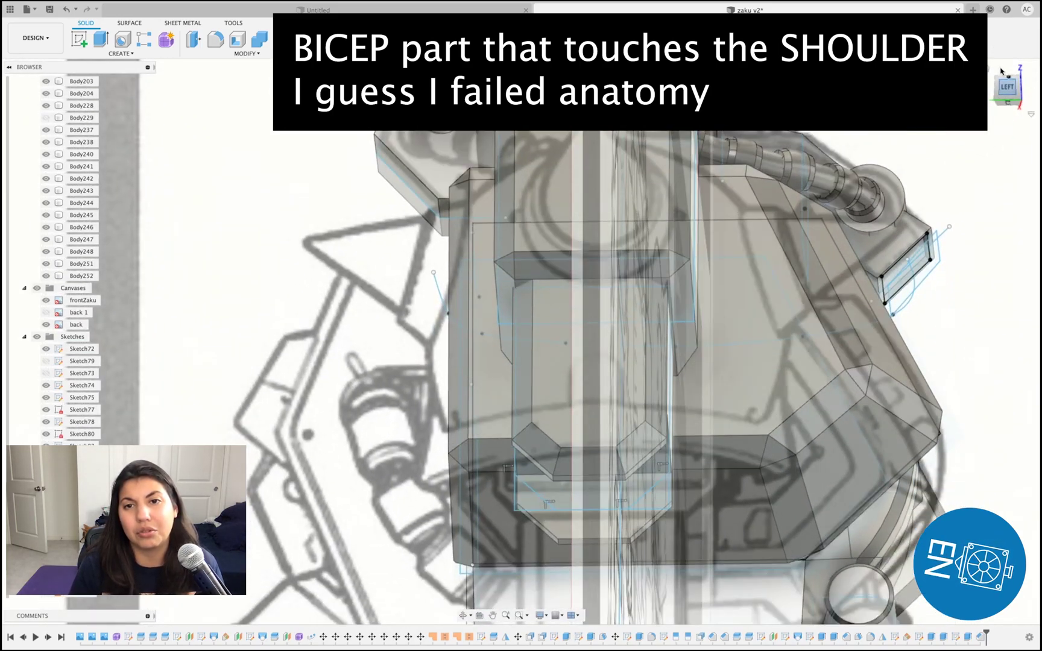
pyautogui.click(1006, 87)
pyautogui.click(37, 288)
pyautogui.scroll(5, 229, 207)
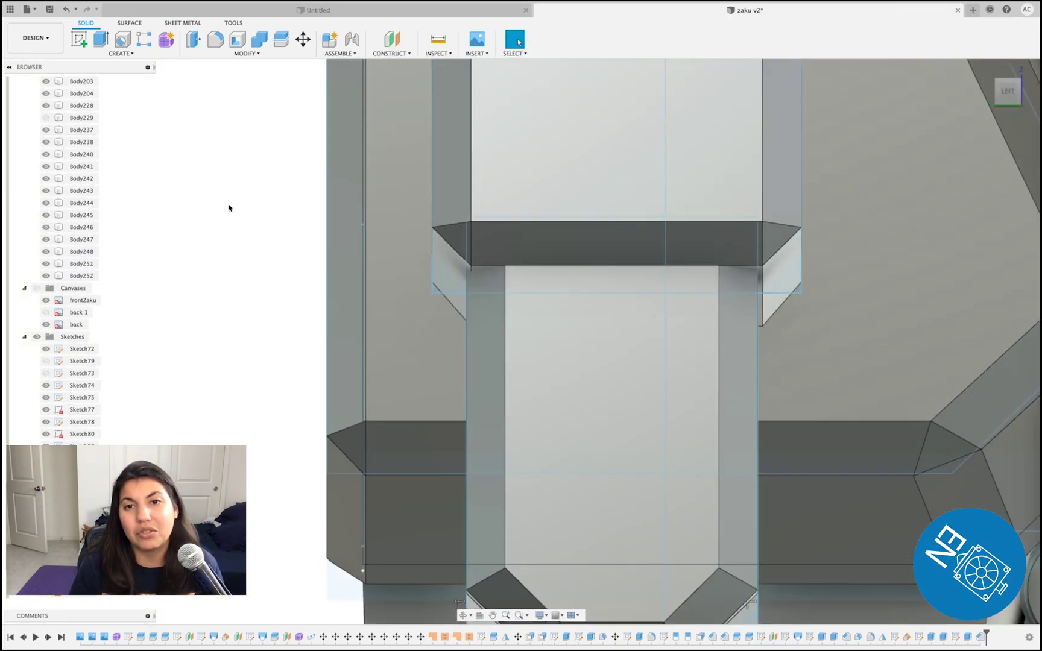
pyautogui.scroll(-1, 489, 377)
pyautogui.rightClick(465, 383)
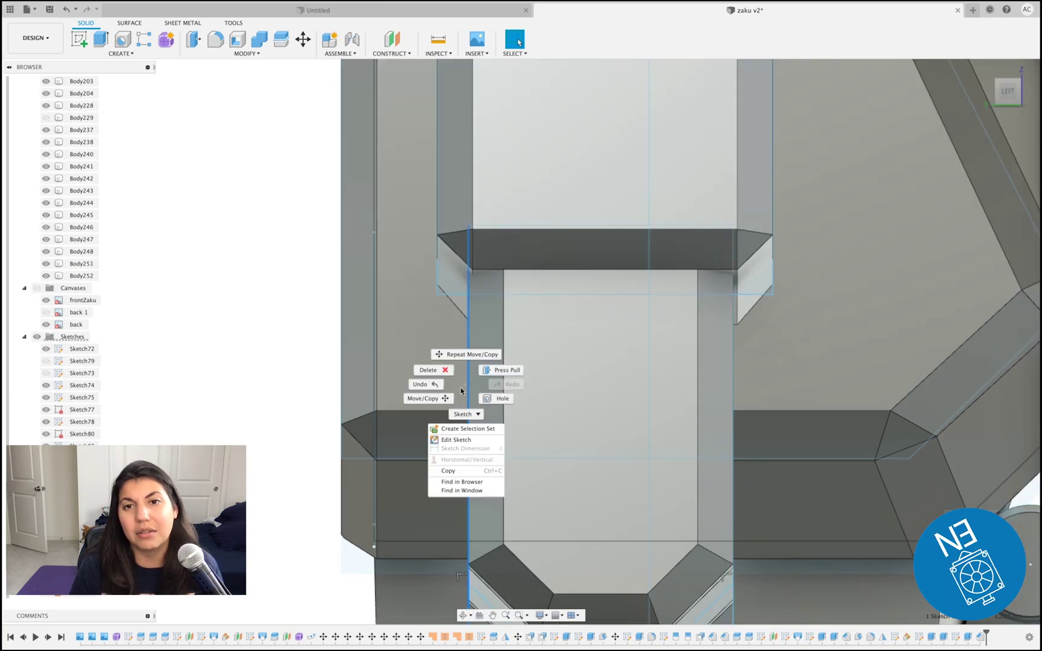
pyautogui.click(465, 355)
pyautogui.moveTo(497, 384); pyautogui.dragTo(518, 385)
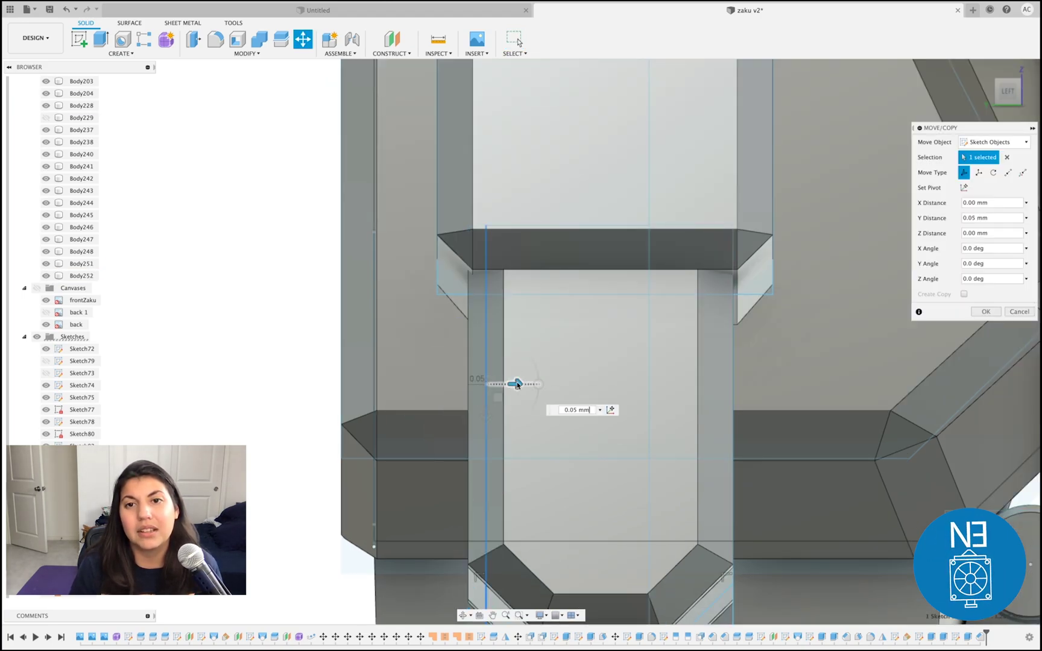
pyautogui.scroll(-1, 518, 385)
pyautogui.click(985, 312)
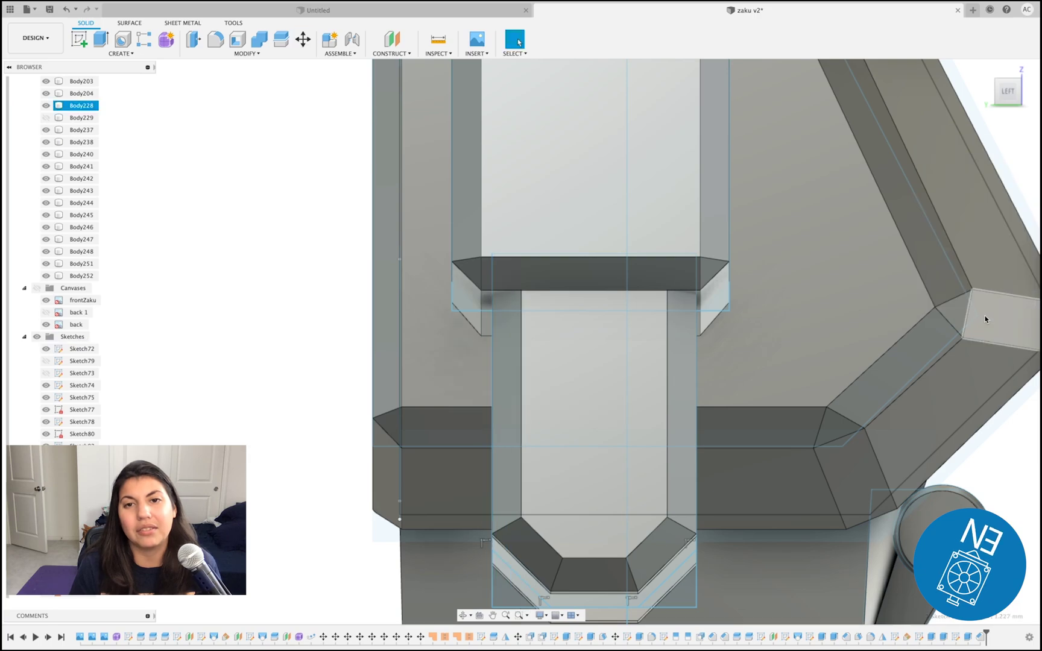
# Nudge the rear vertical edge of the upper-arm sketch rectangle slightly back outward
pyautogui.scroll(2, 482, 376)
pyautogui.rightClick(474, 378)
pyautogui.click(472, 348)
pyautogui.scroll(2, 480, 349)
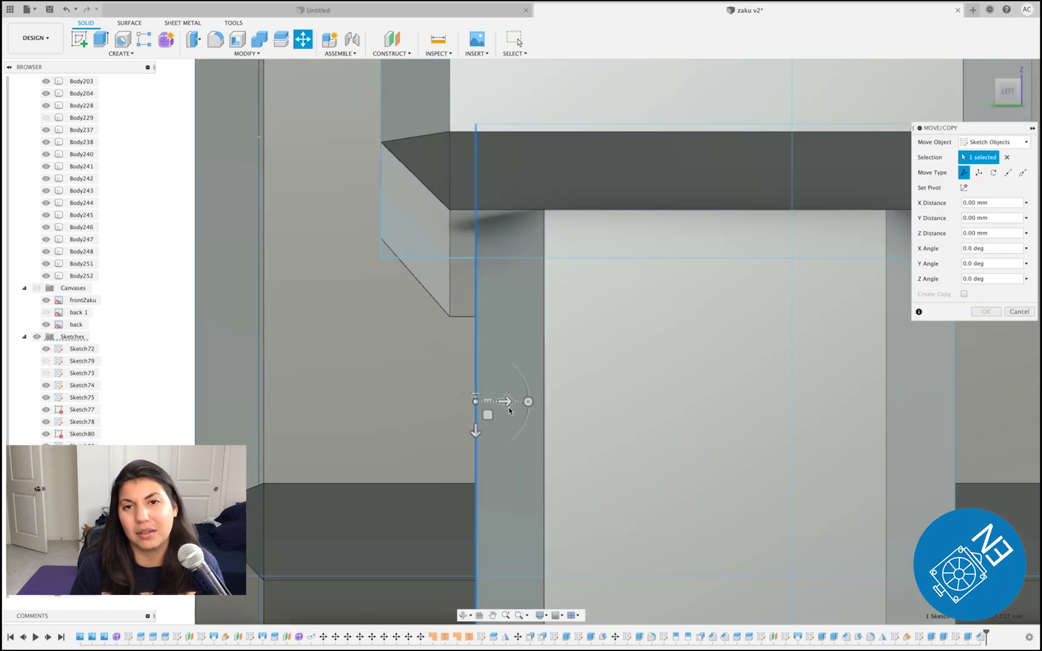
pyautogui.moveTo(508, 407); pyautogui.dragTo(498, 406)
pyautogui.click(993, 313)
pyautogui.scroll(-3, 595, 361)
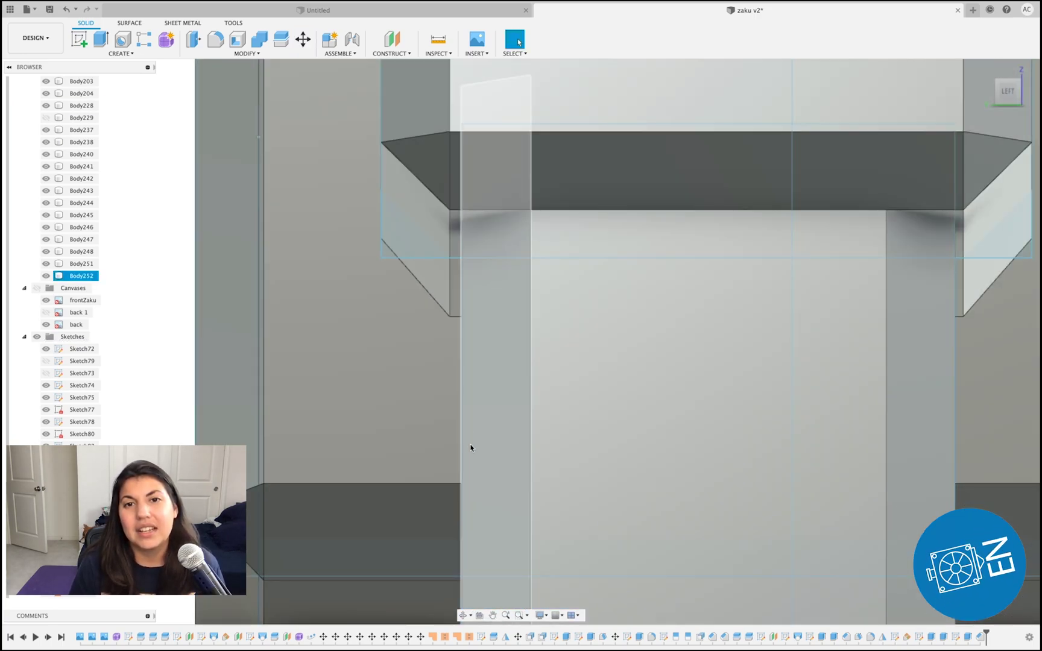
pyautogui.scroll(-2, 953, 167)
# Show the reference canvases again and compare the upper arm with the drawing in front view
pyautogui.click(1028, 92)
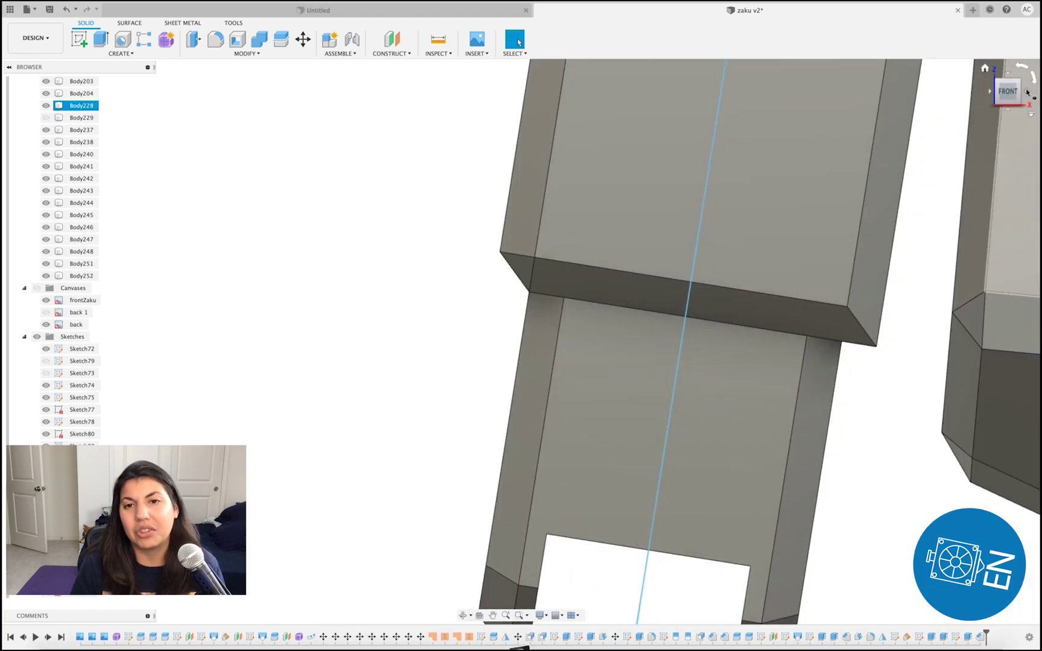
pyautogui.scroll(-4, 486, 450)
pyautogui.click(37, 287)
pyautogui.scroll(-5, 414, 553)
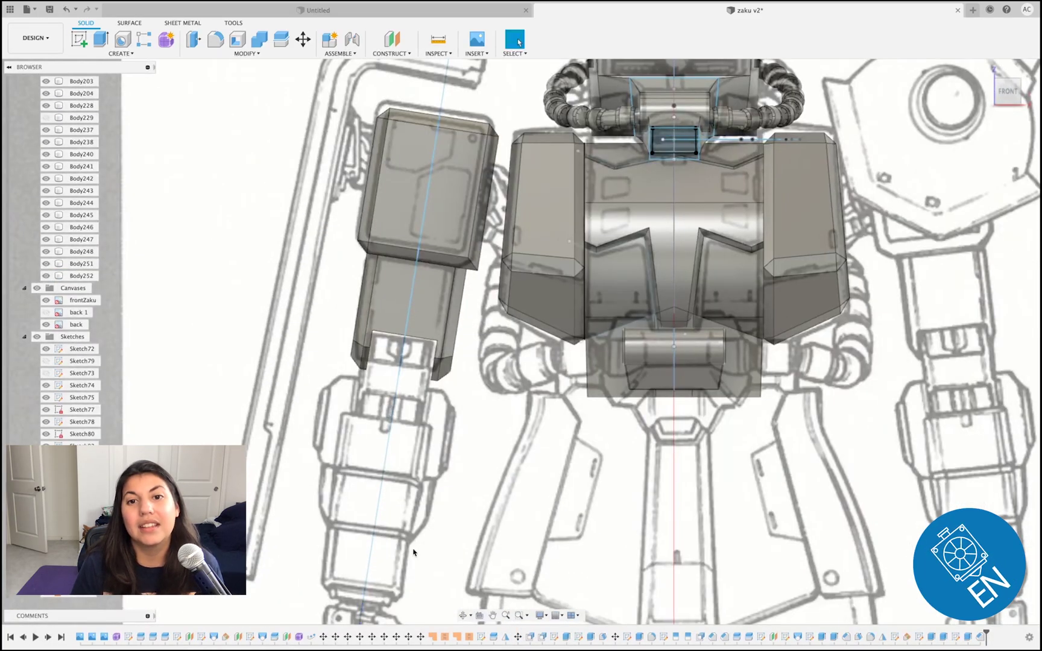
pyautogui.click(427, 330)
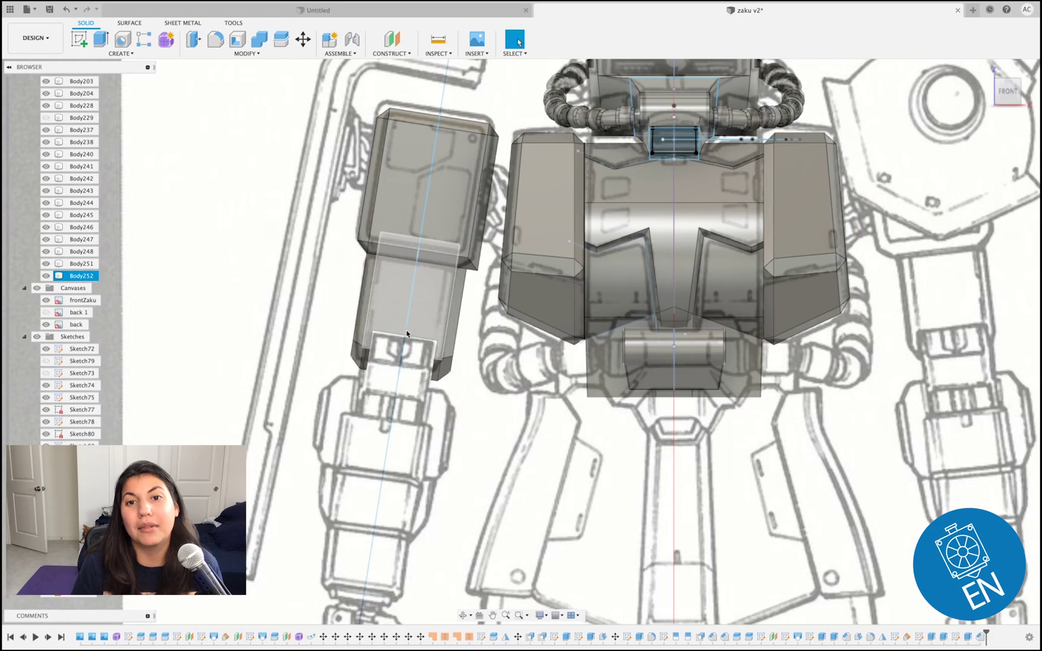
pyautogui.scroll(-3, 407, 333)
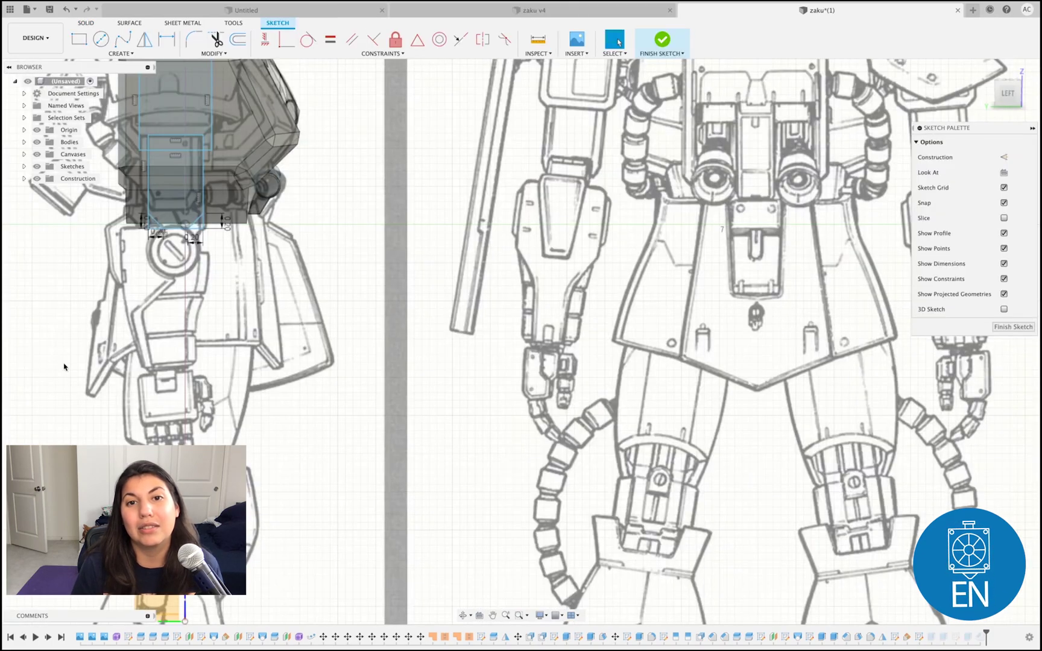
# Sketch a circle over the round elbow joint in the side-view reference drawing
pyautogui.scroll(3, 123, 138)
pyautogui.click(101, 40)
pyautogui.moveTo(169, 281); pyautogui.dragTo(226, 261, button='middle')
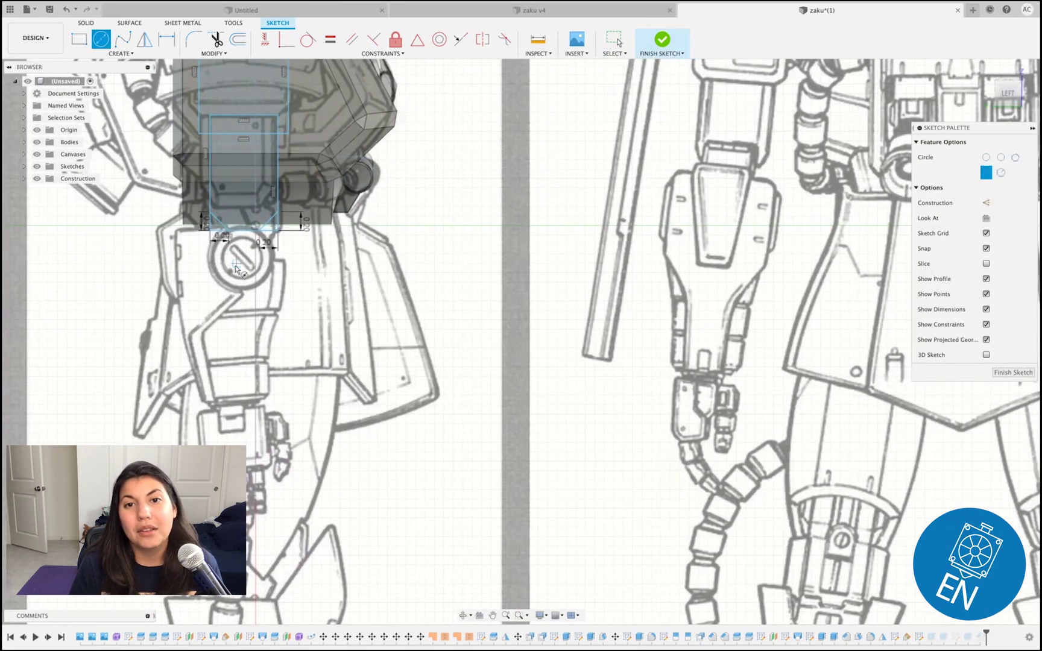
pyautogui.click(260, 246)
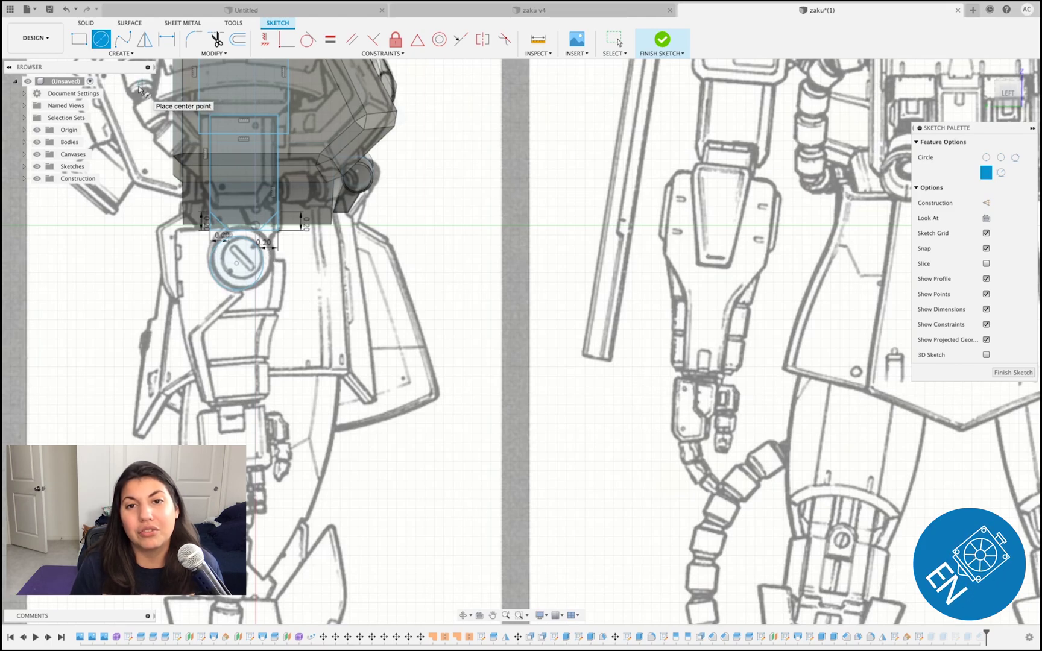
# Draw the forearm's upper edge as a line from the top of the elbow circle to the rear outline
pyautogui.press('l')
pyautogui.scroll(5, 212, 244)
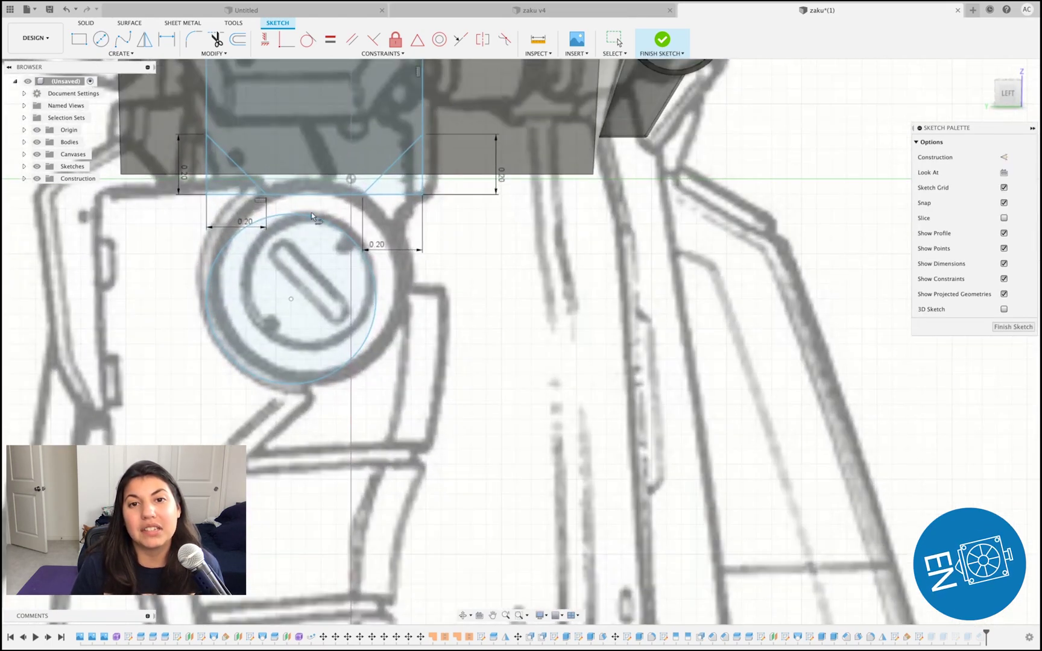
pyautogui.click(296, 214)
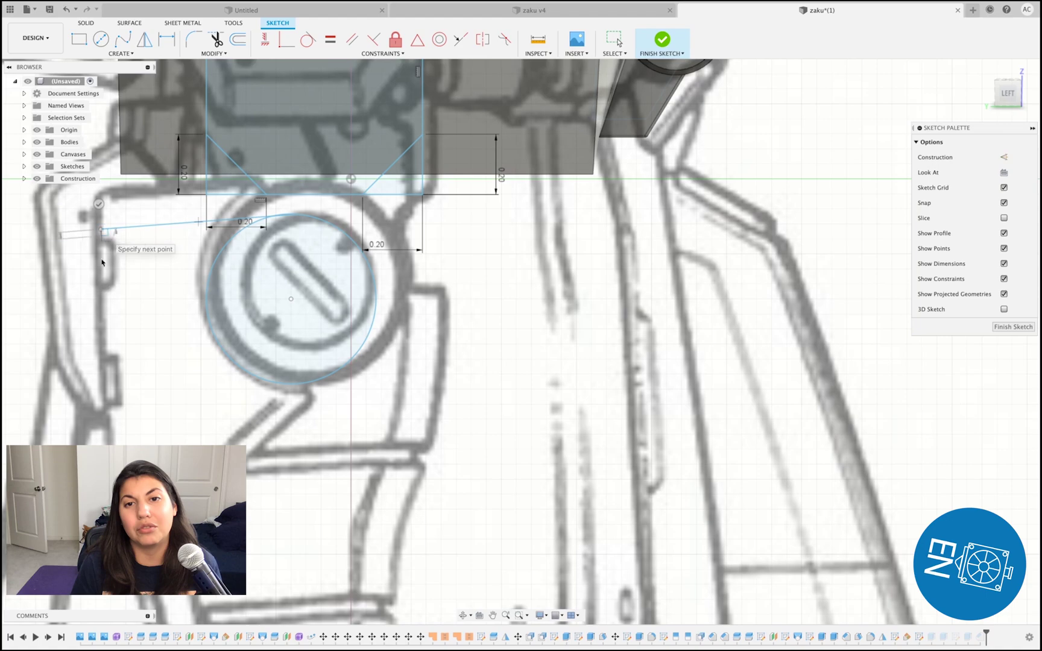
pyautogui.click(102, 230)
pyautogui.press('Escape')
pyautogui.scroll(-2, 260, 414)
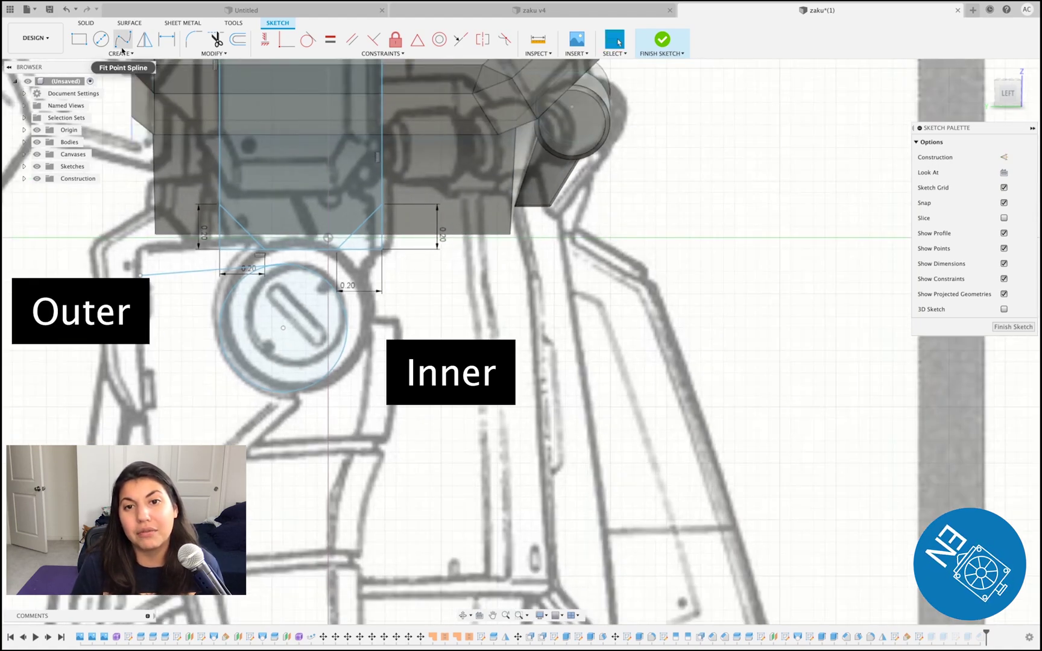
# Trace the angled seam between the outer and inner forearm with connected lines from the base of the elbow circle downward
pyautogui.press('l')
pyautogui.click(294, 391)
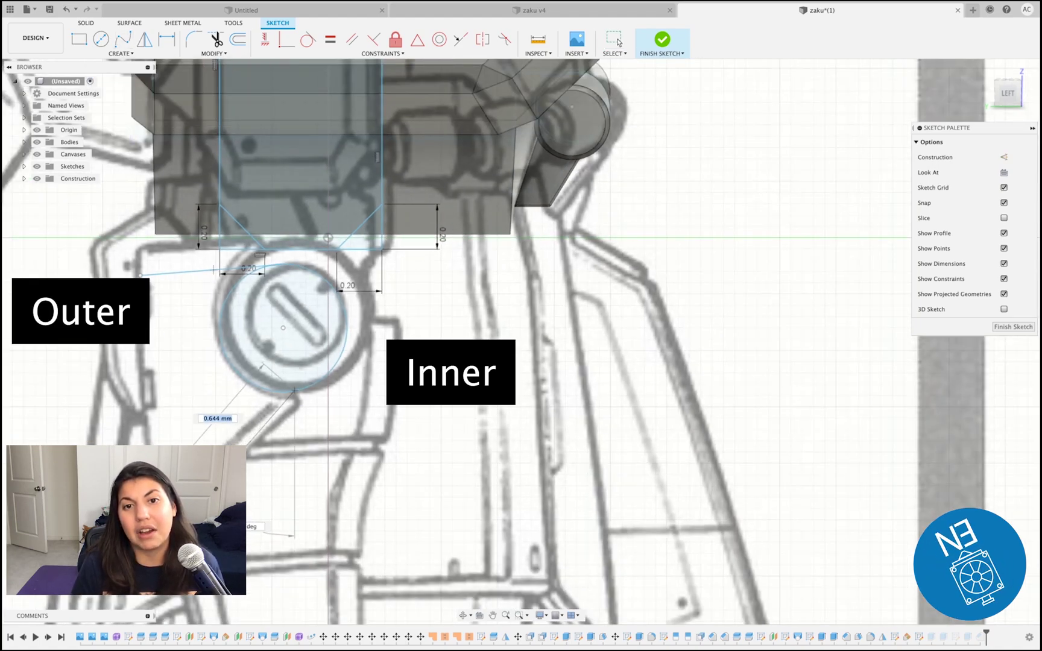
pyautogui.click(203, 492)
pyautogui.moveTo(204, 492); pyautogui.dragTo(186, 356, button='middle')
pyautogui.click(208, 522)
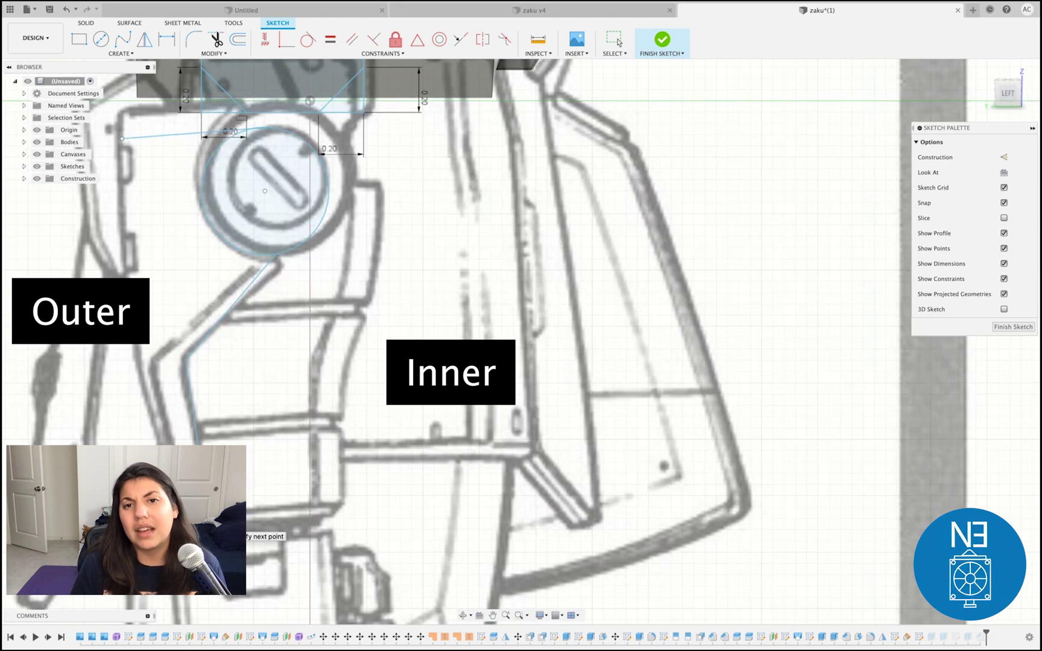
# Draw a horizontal line from the elbow circle to the forearm's front outline and a line along the forearm's lower edge
pyautogui.click(327, 189)
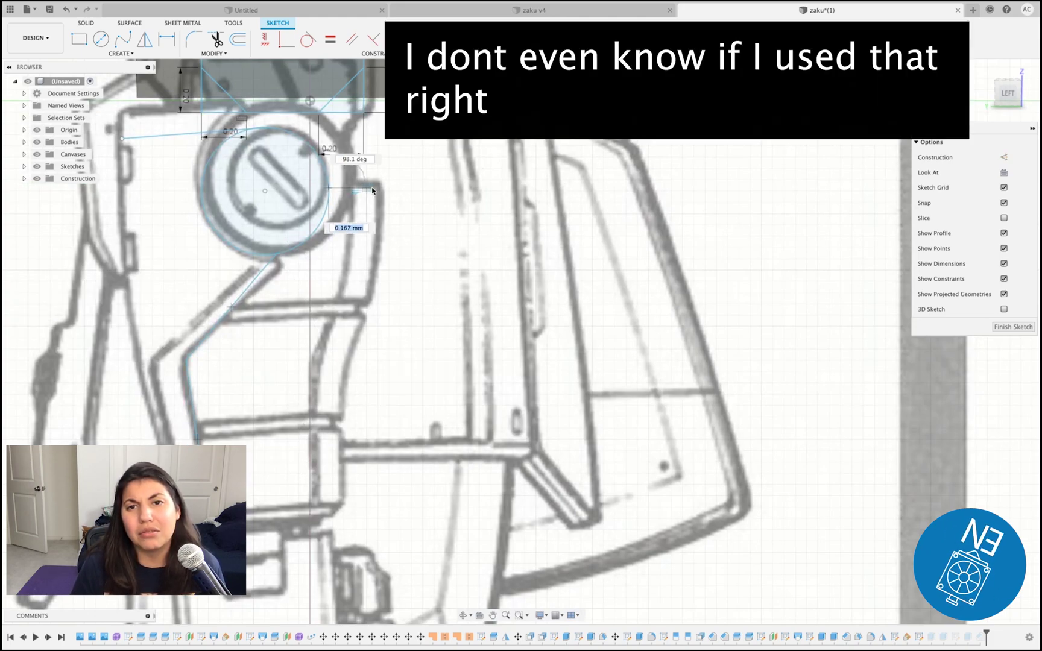
pyautogui.click(375, 188)
pyautogui.doubleClick(377, 189)
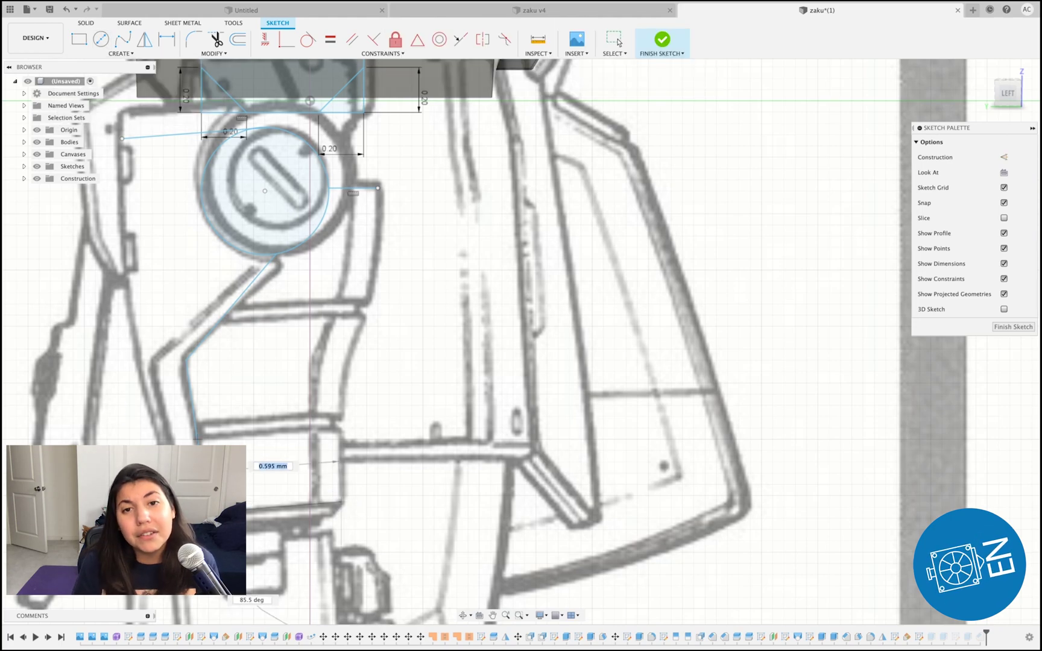
pyautogui.click(205, 511)
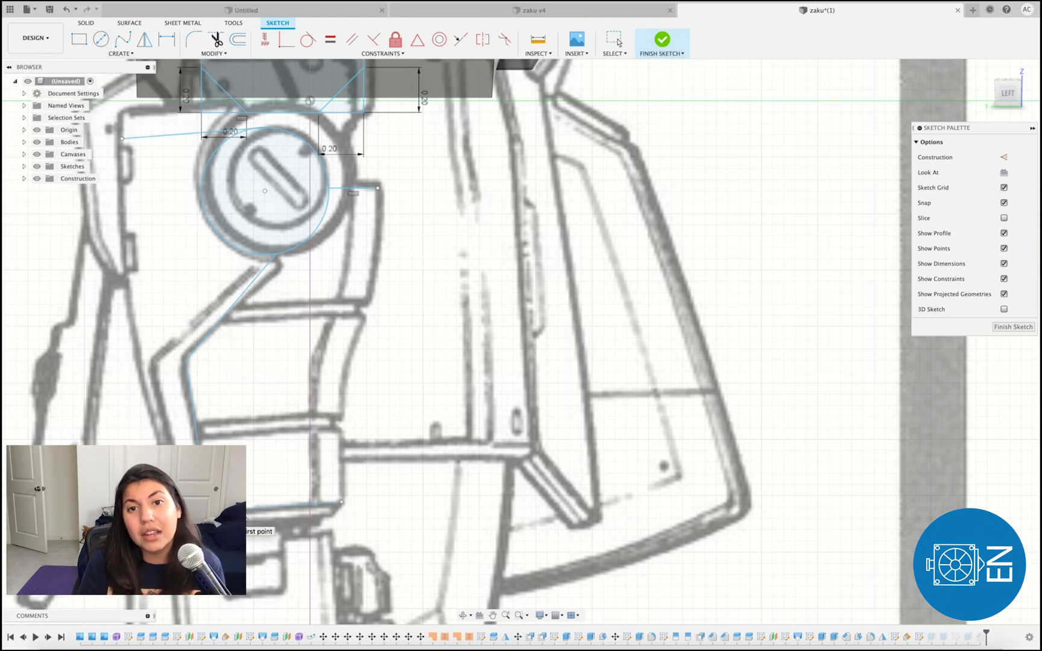
# Trace the forearm's curved front outline with a fit point spline, from the short horizontal line down to the lower edge
pyautogui.click(122, 39)
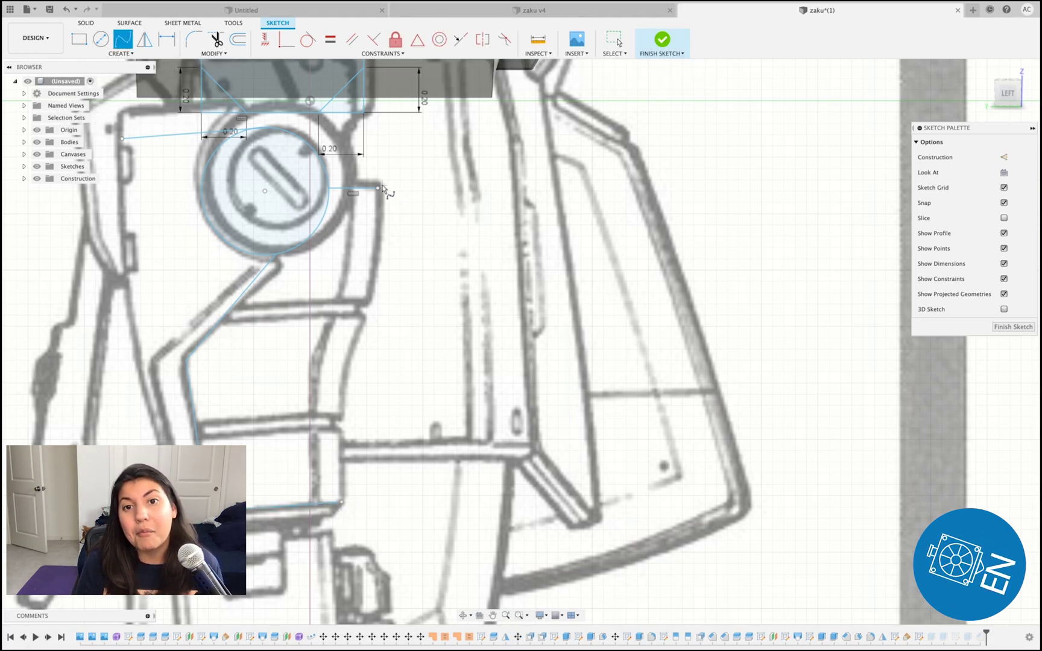
pyautogui.click(344, 405)
pyautogui.click(342, 502)
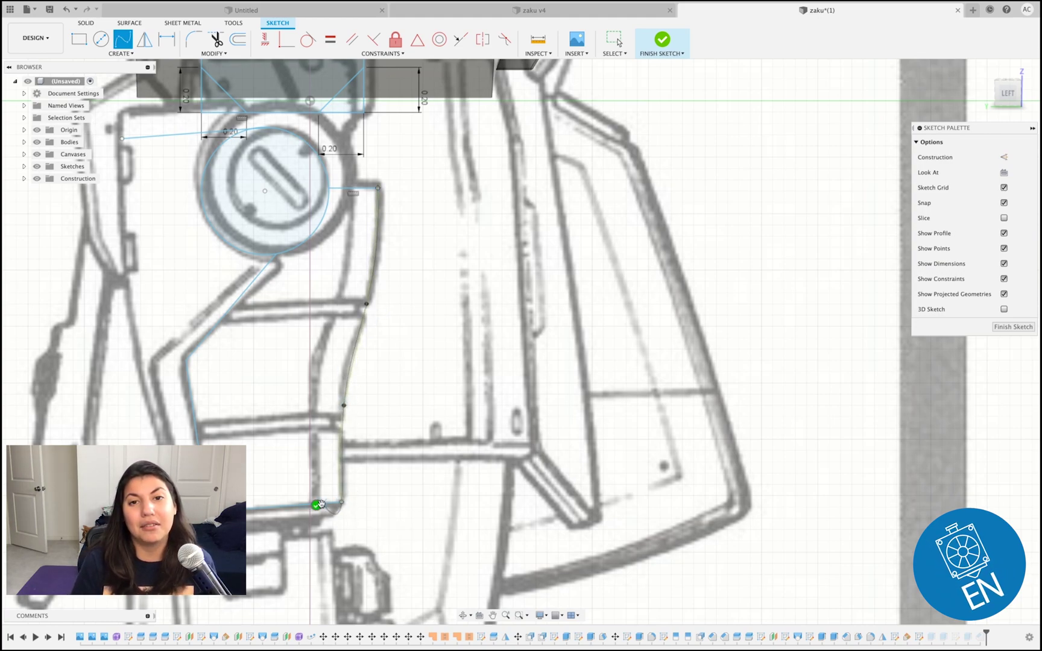
pyautogui.click(321, 504)
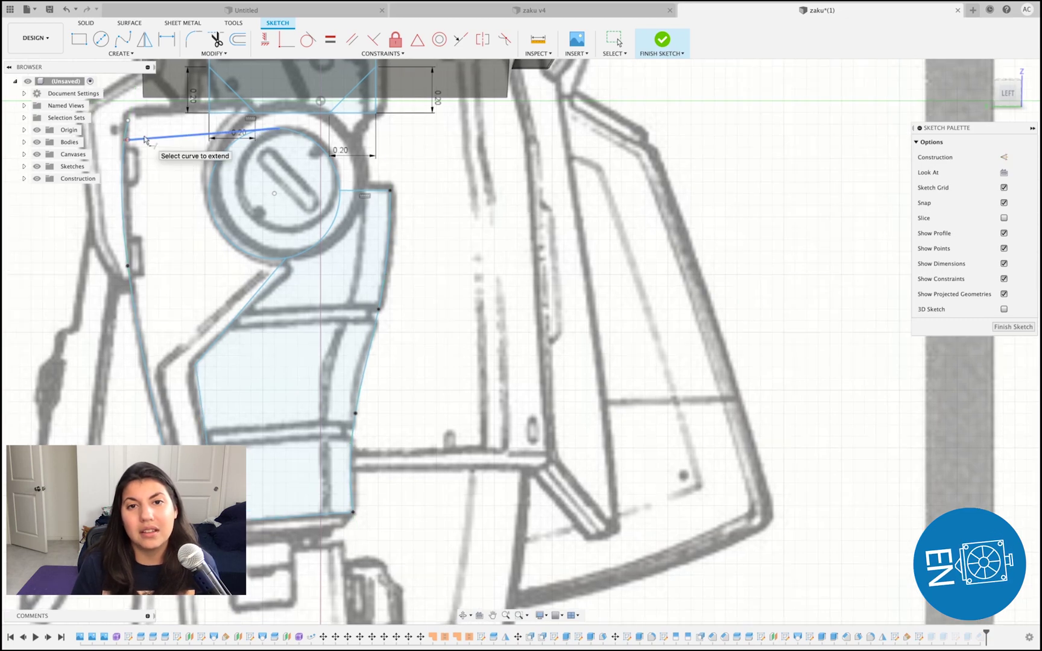
# Raise the forearm's upper line to meet the rear curve, enlarge the elbow circle, and finish the sketch
pyautogui.click(150, 139)
pyautogui.moveTo(158, 137); pyautogui.dragTo(160, 123)
pyautogui.moveTo(336, 221); pyautogui.dragTo(344, 223)
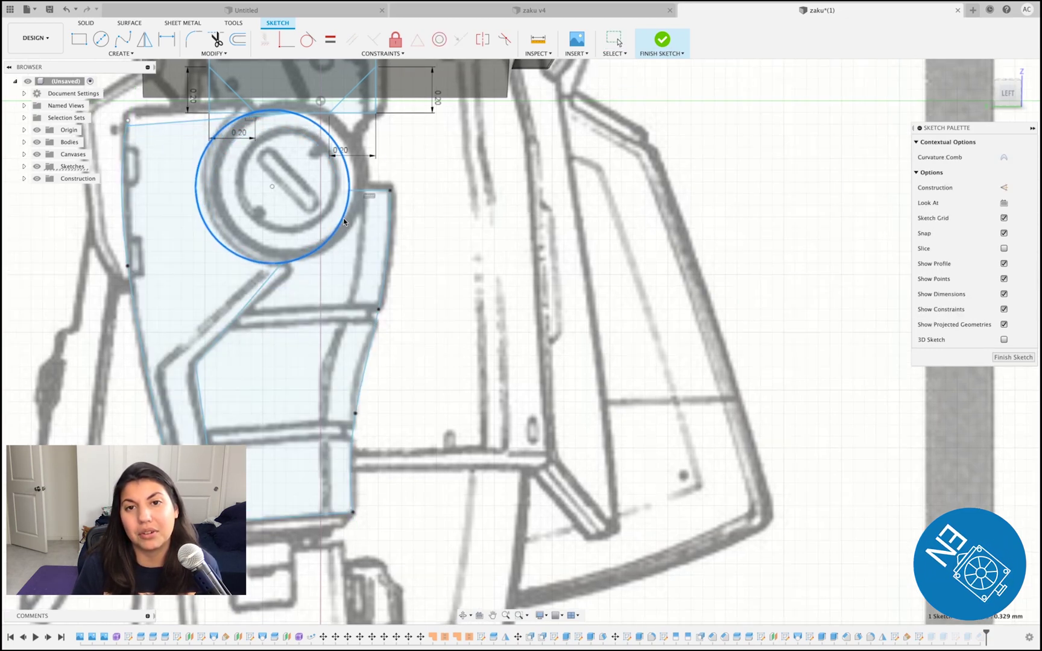
pyautogui.click(662, 42)
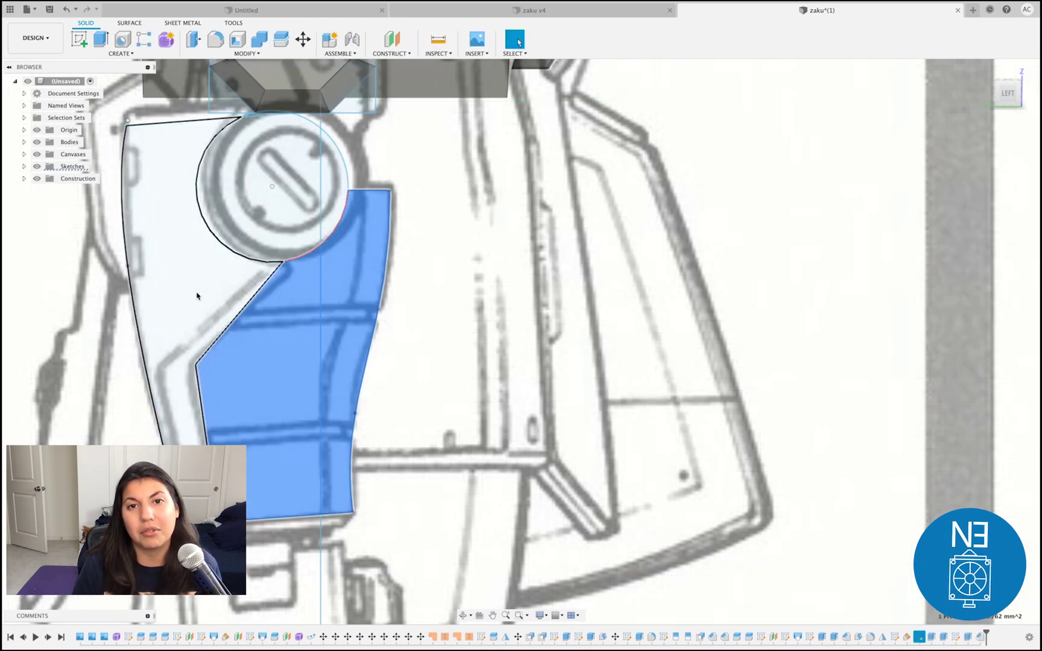
# Extrude the elbow circle on two sides as a new body, side 1 at 0.60 mm and side 2 pulled back to form a thin outer disc
pyautogui.click(258, 216)
pyautogui.click(97, 38)
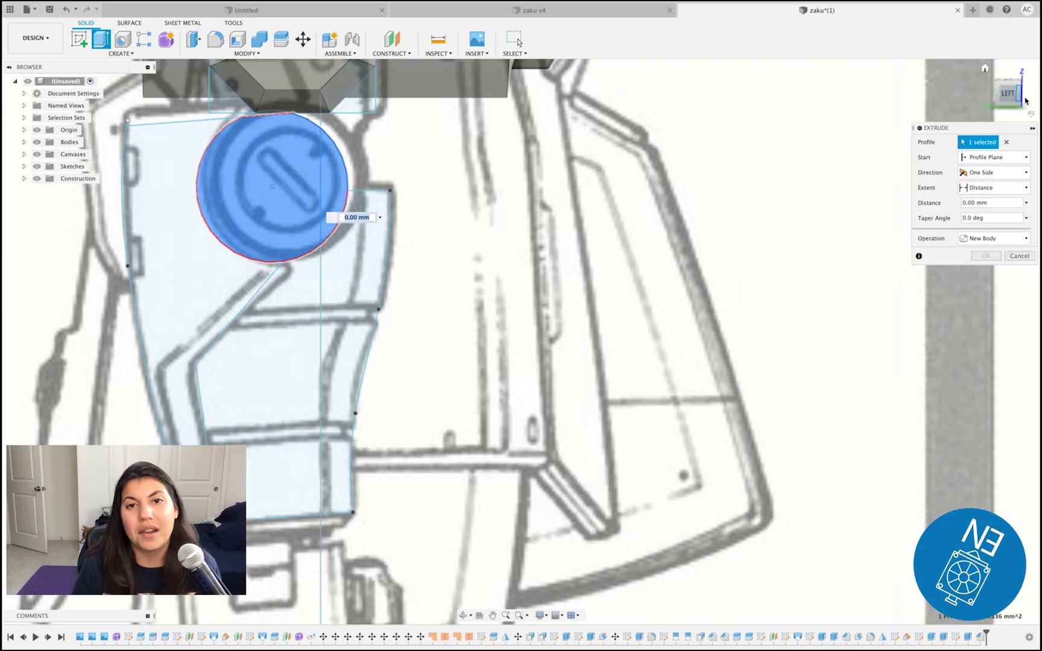
pyautogui.click(1000, 97)
pyautogui.click(1027, 94)
pyautogui.moveTo(390, 312); pyautogui.dragTo(621, 343, button='middle')
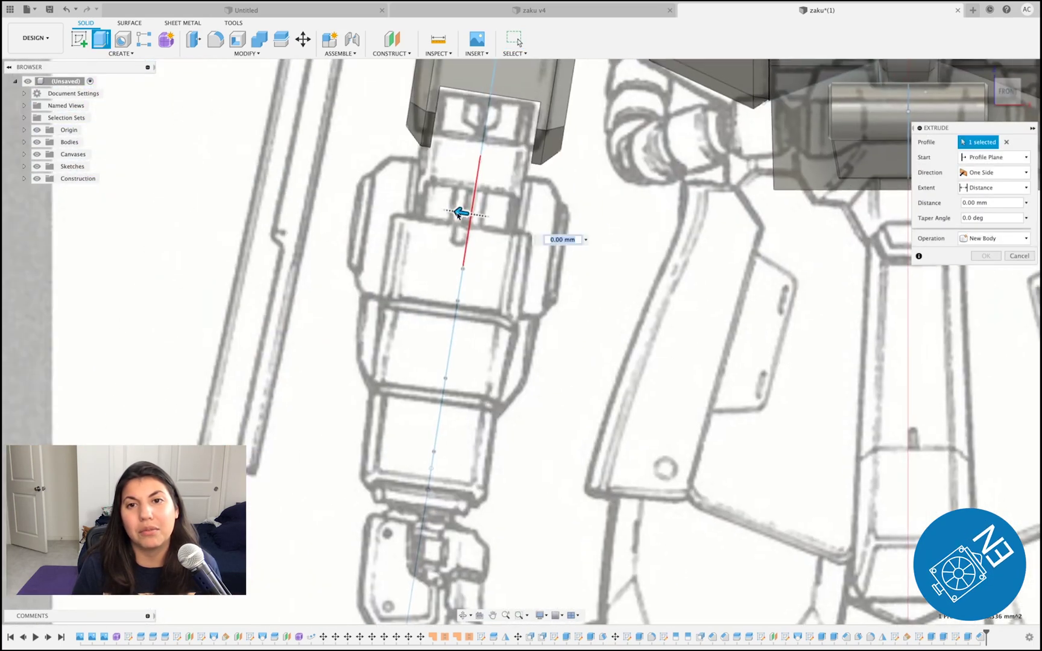
pyautogui.moveTo(459, 214); pyautogui.dragTo(346, 221)
pyautogui.click(965, 173)
pyautogui.click(977, 200)
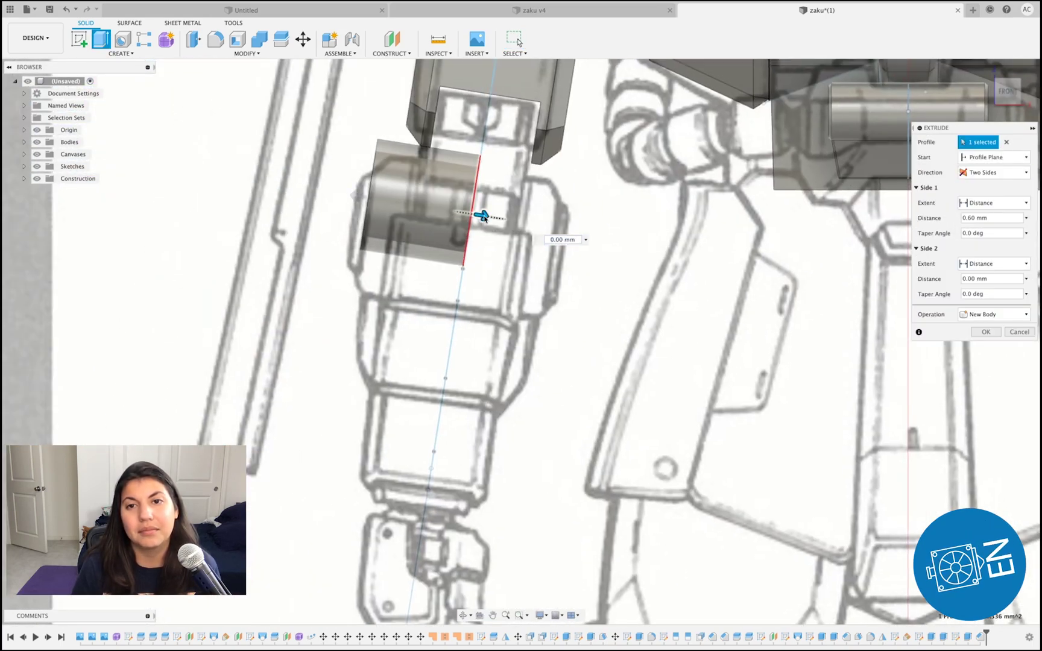
pyautogui.moveTo(482, 216); pyautogui.dragTo(392, 203)
pyautogui.click(987, 331)
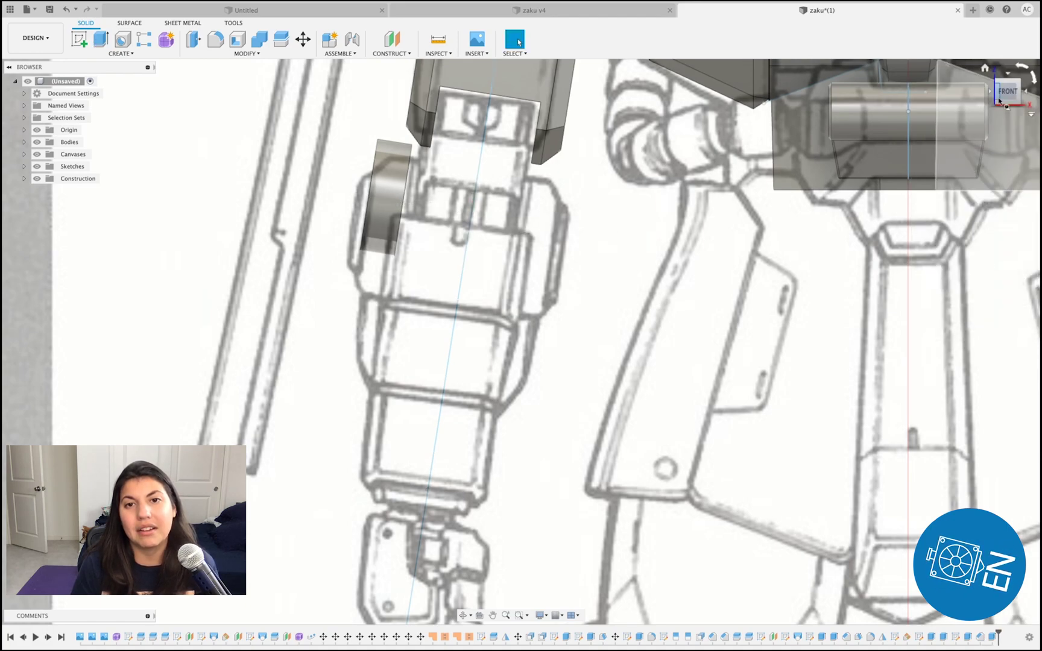
# Return to the side view and make Sketch108 and Sketch109 visible
pyautogui.click(1001, 92)
pyautogui.click(24, 167)
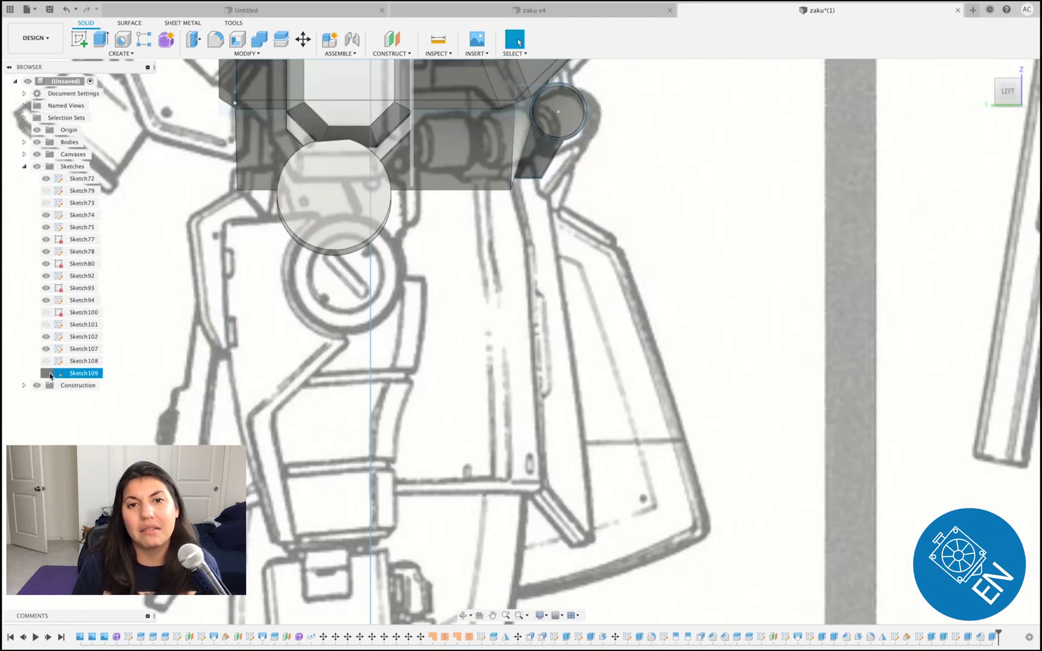
pyautogui.click(59, 288)
pyautogui.click(46, 288)
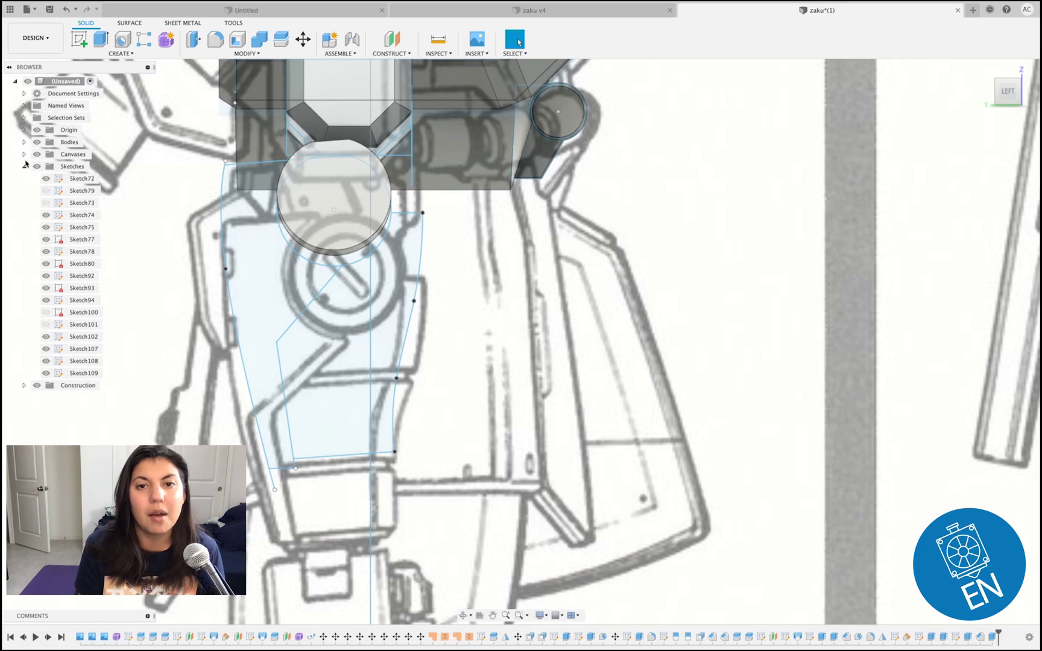
pyautogui.click(24, 166)
# Extrude the front forearm profile from the arm's centre plane toward its outer side as a new body
pyautogui.click(352, 398)
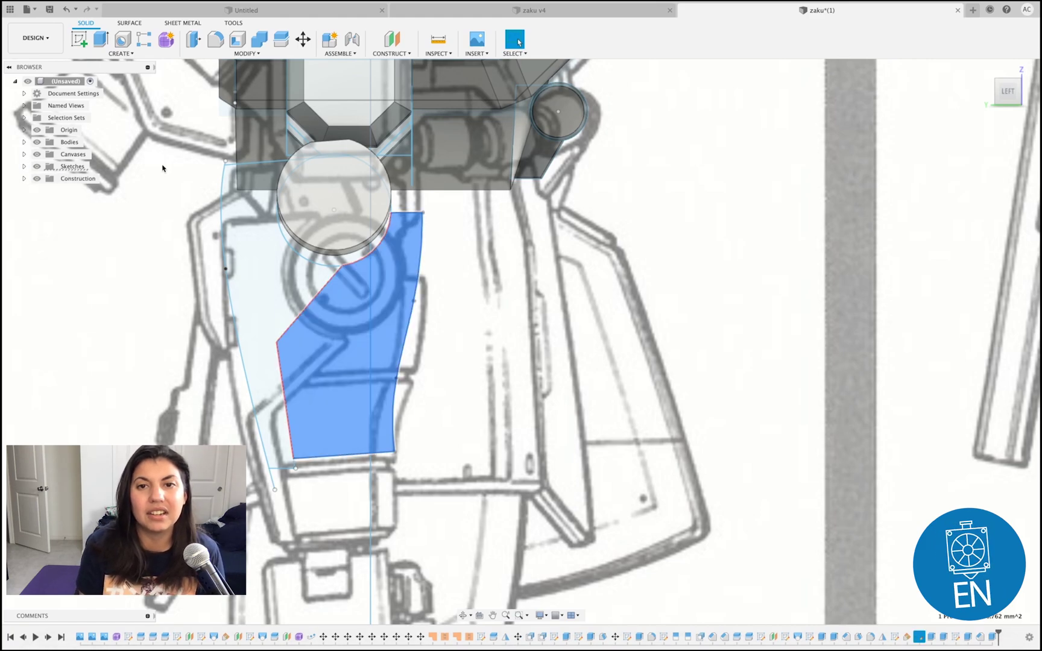
pyautogui.click(100, 39)
pyautogui.moveTo(442, 334); pyautogui.dragTo(365, 325)
pyautogui.click(985, 255)
# Extrude the rear forearm profile 0.48 mm from the arm's centre plane toward its outer side as a new body
pyautogui.click(994, 103)
pyautogui.click(274, 293)
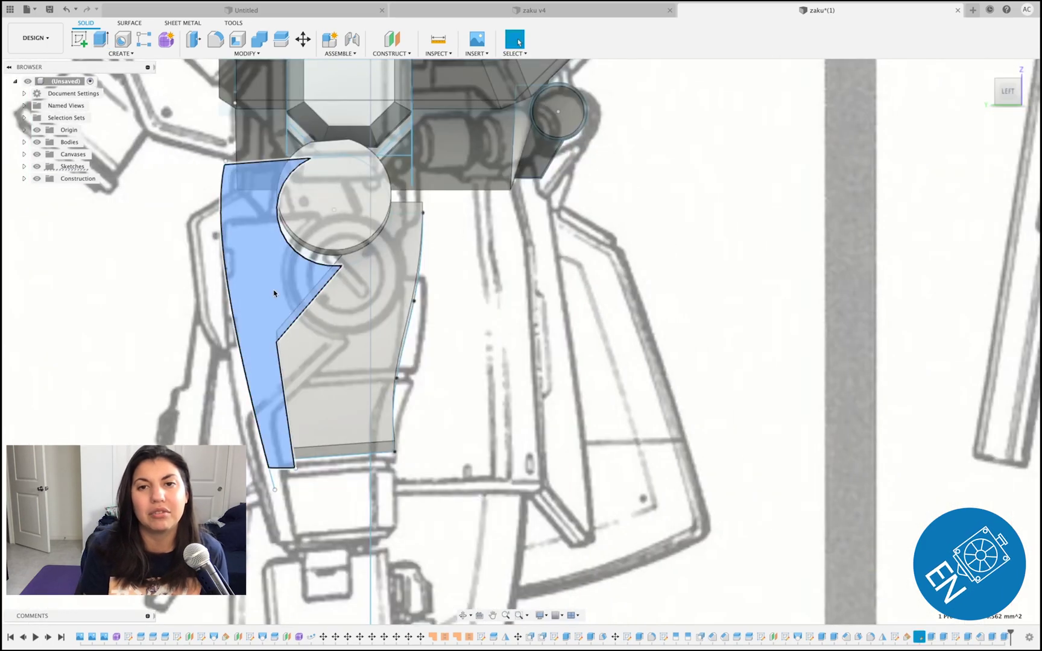
pyautogui.click(101, 39)
pyautogui.click(1032, 90)
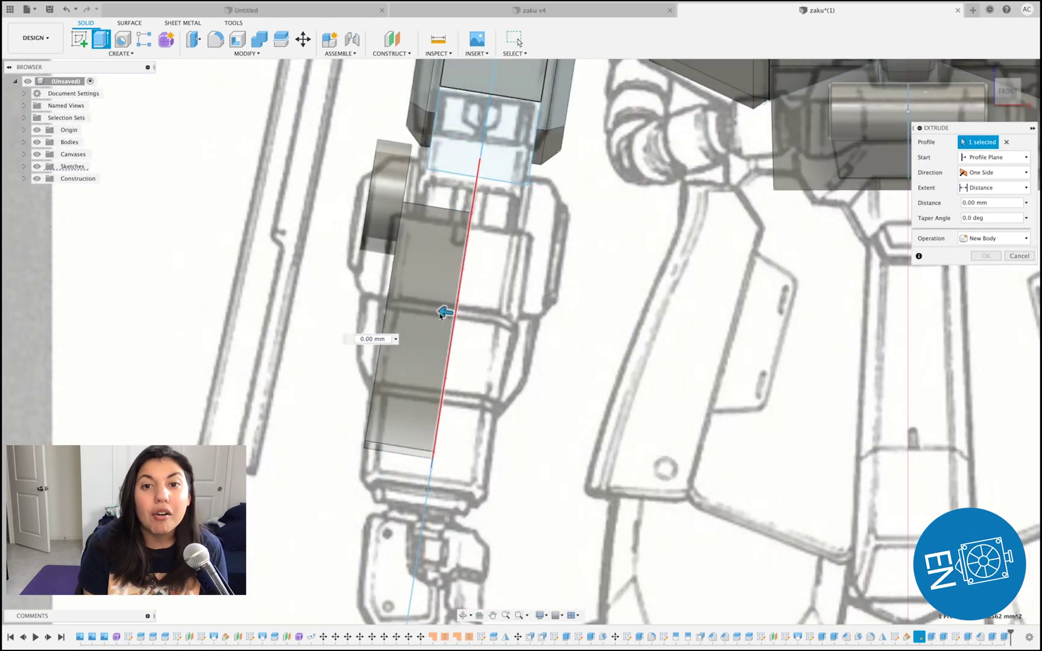
pyautogui.moveTo(441, 314); pyautogui.dragTo(357, 311)
pyautogui.scroll(5, 358, 313)
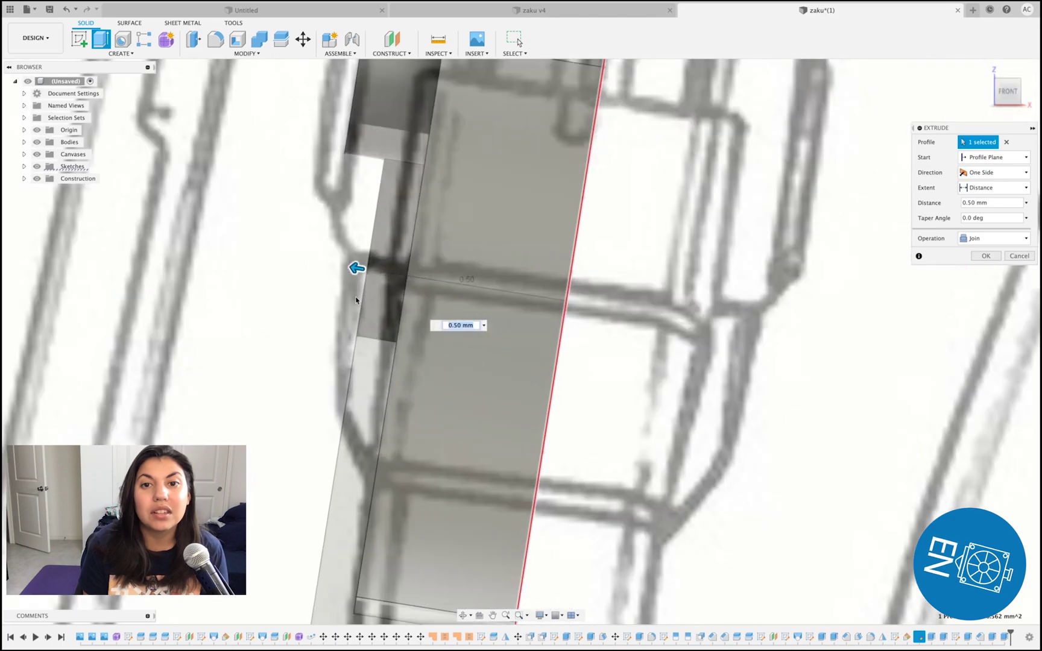
pyautogui.moveTo(356, 268); pyautogui.dragTo(366, 270)
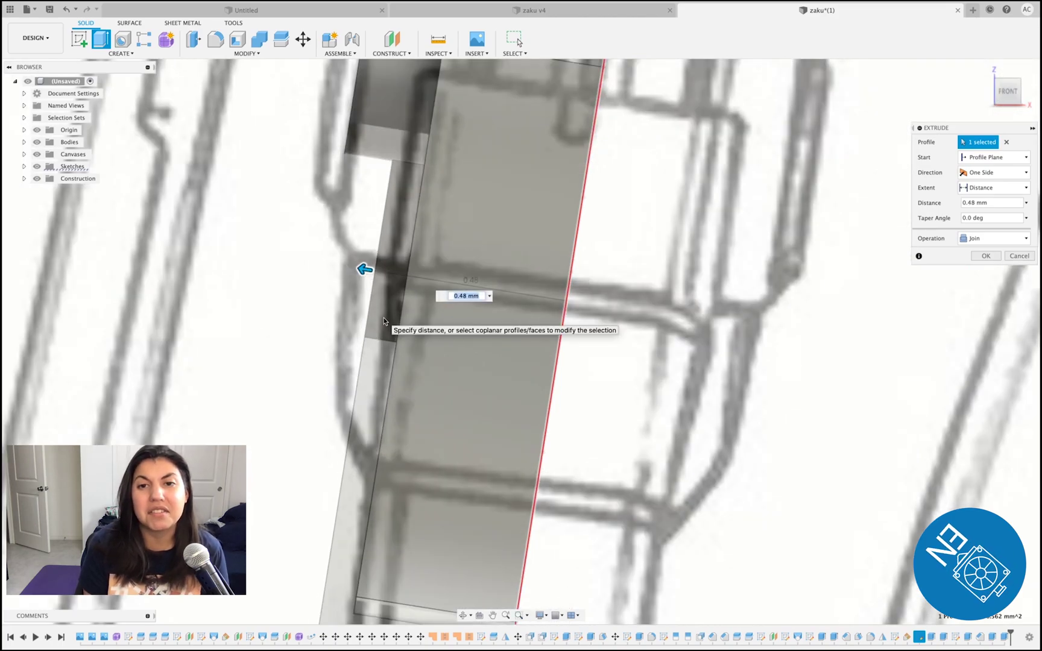
pyautogui.click(992, 239)
pyautogui.click(980, 286)
pyautogui.click(989, 257)
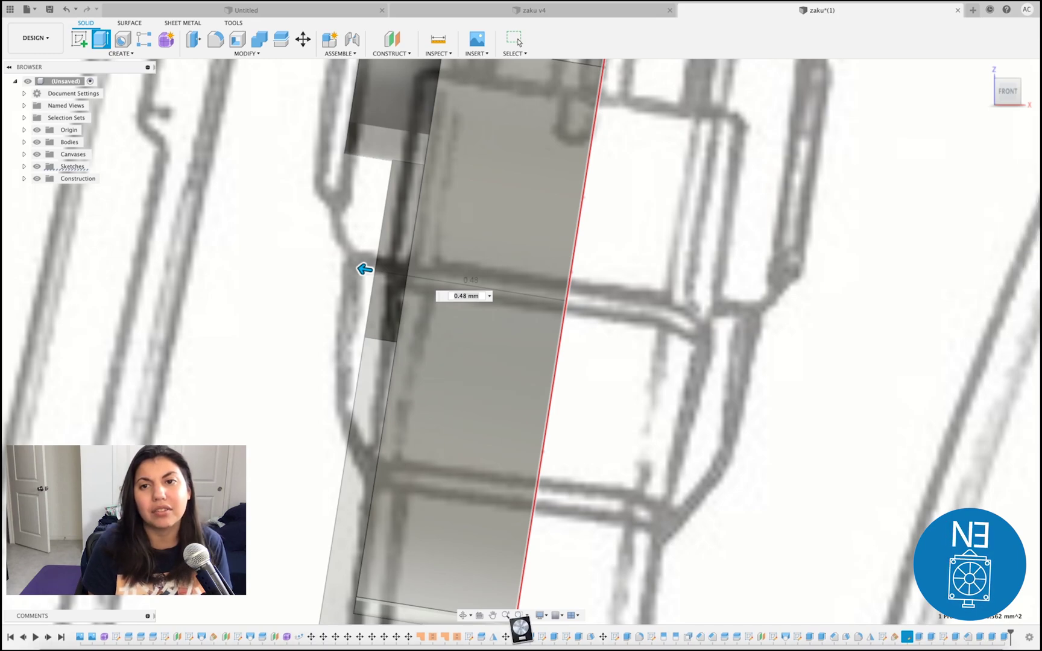
# Review the extrusion settings of the elbow disc and the front forearm body and compare their thicknesses with the front reference
pyautogui.doubleClick(993, 639)
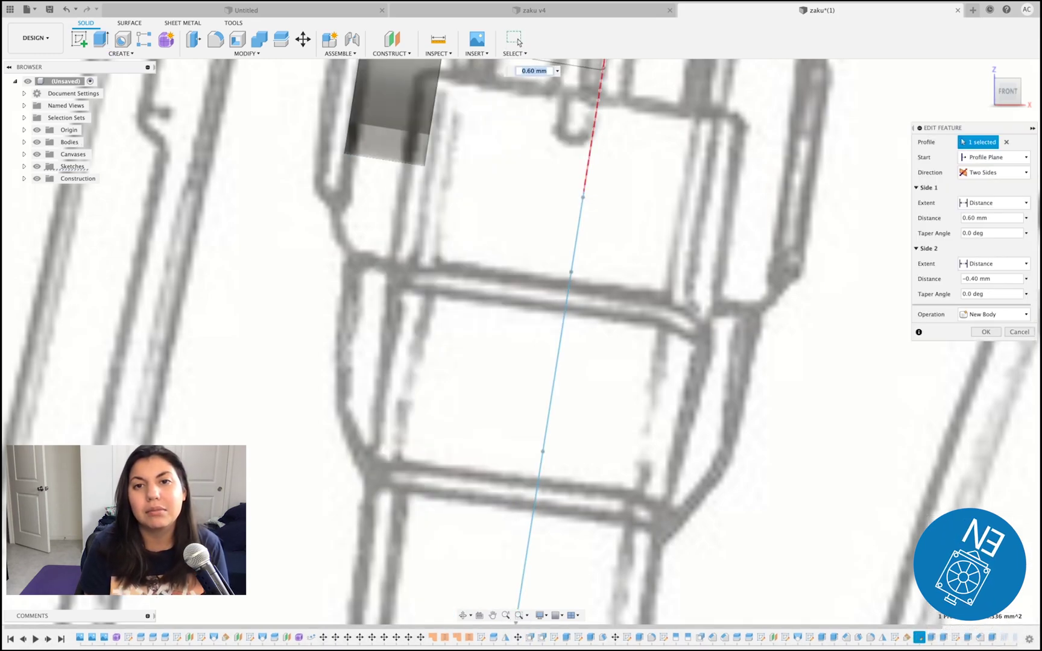
pyautogui.click(983, 333)
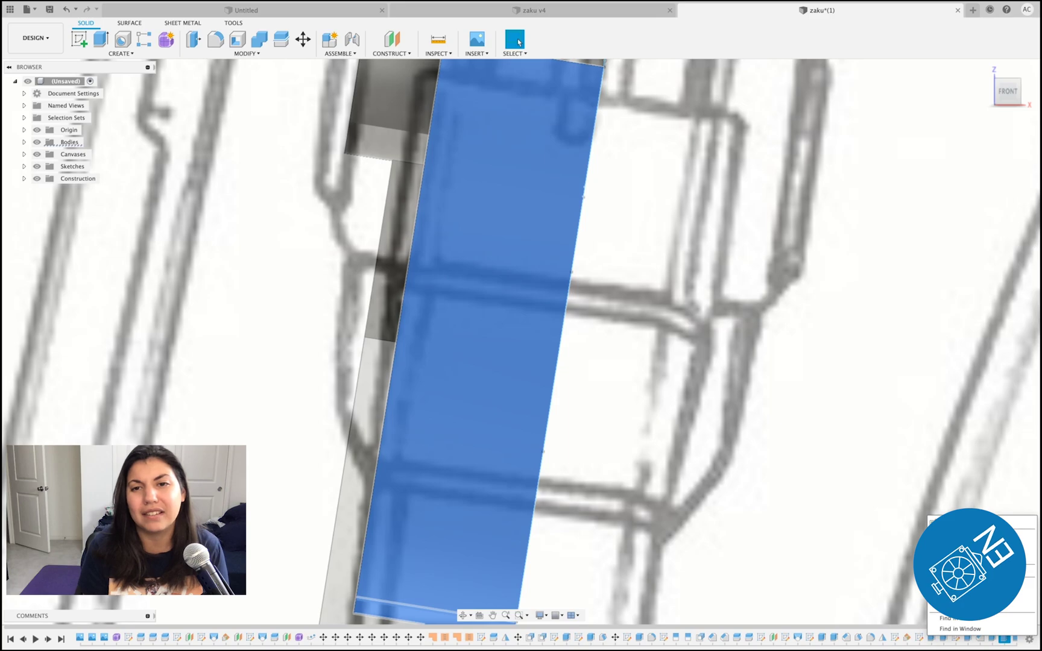
pyautogui.click(966, 546)
pyautogui.click(983, 260)
pyautogui.scroll(-4, 460, 242)
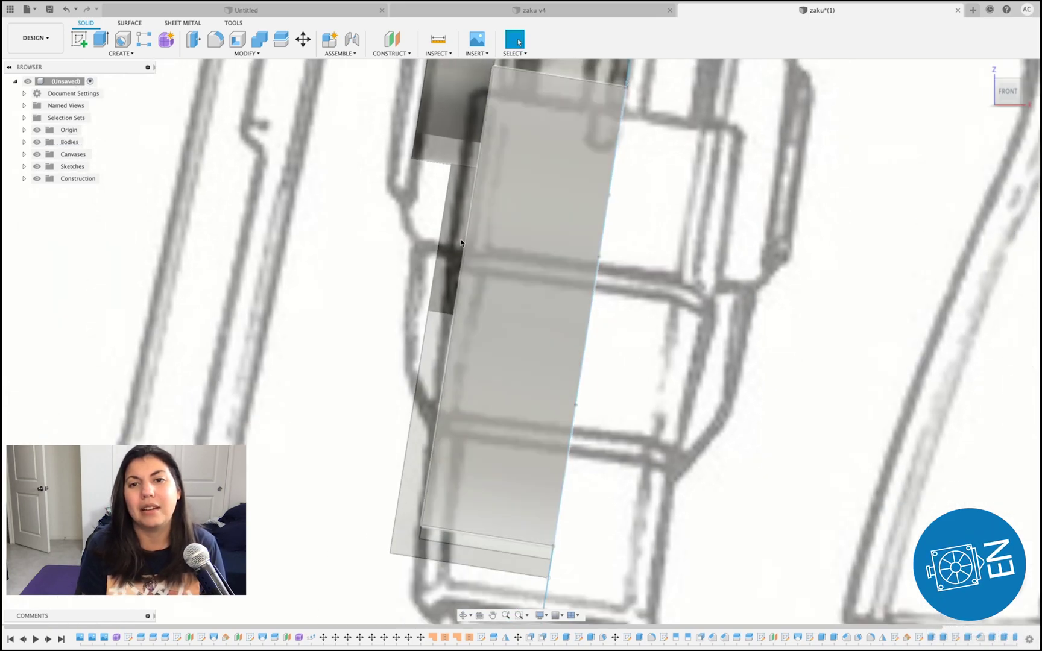
pyautogui.moveTo(437, 210); pyautogui.dragTo(439, 288, button='middle')
pyautogui.scroll(1, 439, 289)
pyautogui.scroll(-1, 784, 239)
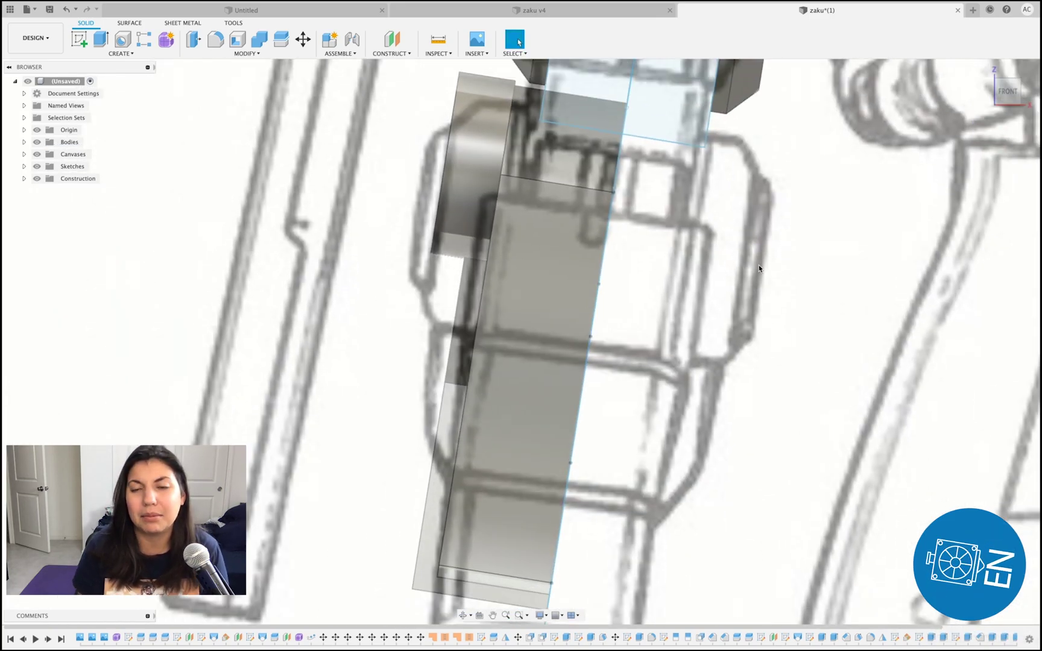
# Return to the left view and open the forearm sketch containing the elbow circle for editing
pyautogui.click(993, 99)
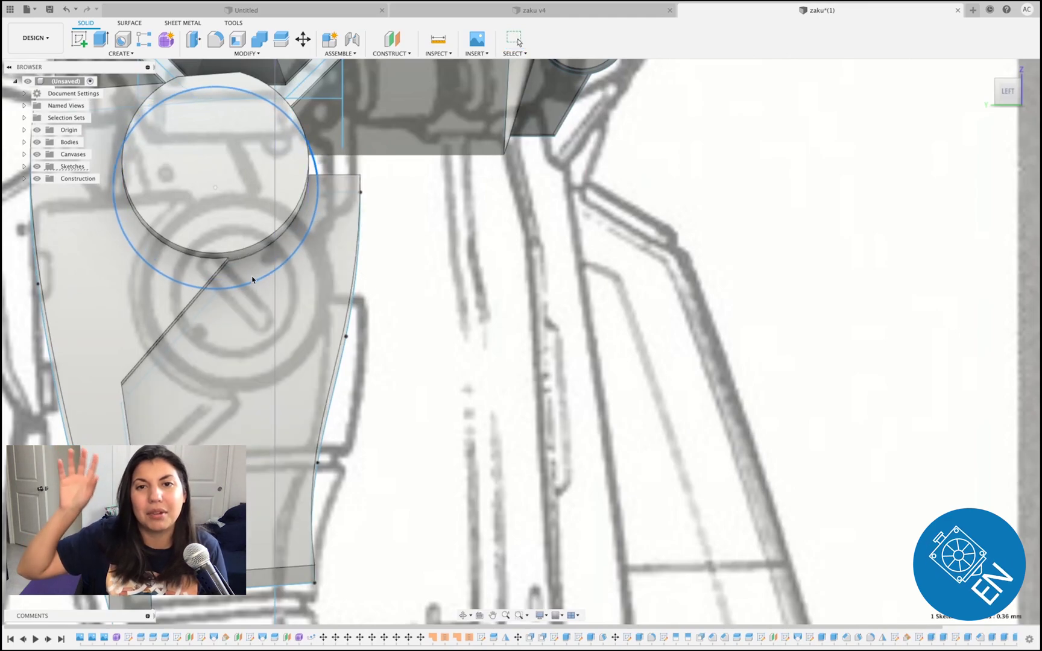
pyautogui.press('super+z')
pyautogui.rightClick(255, 275)
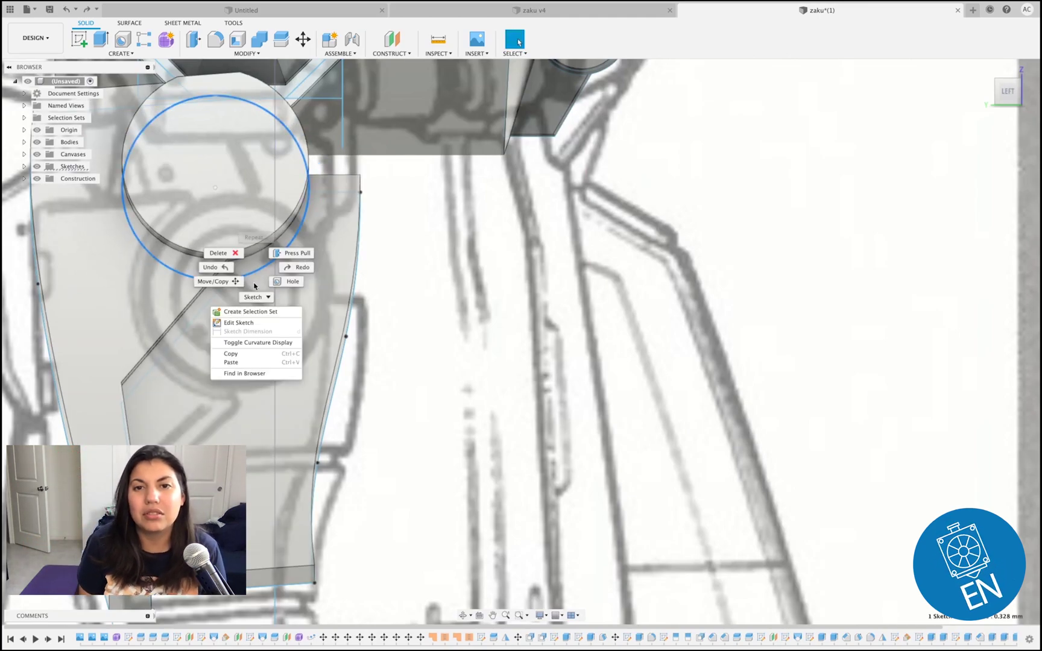
pyautogui.click(242, 311)
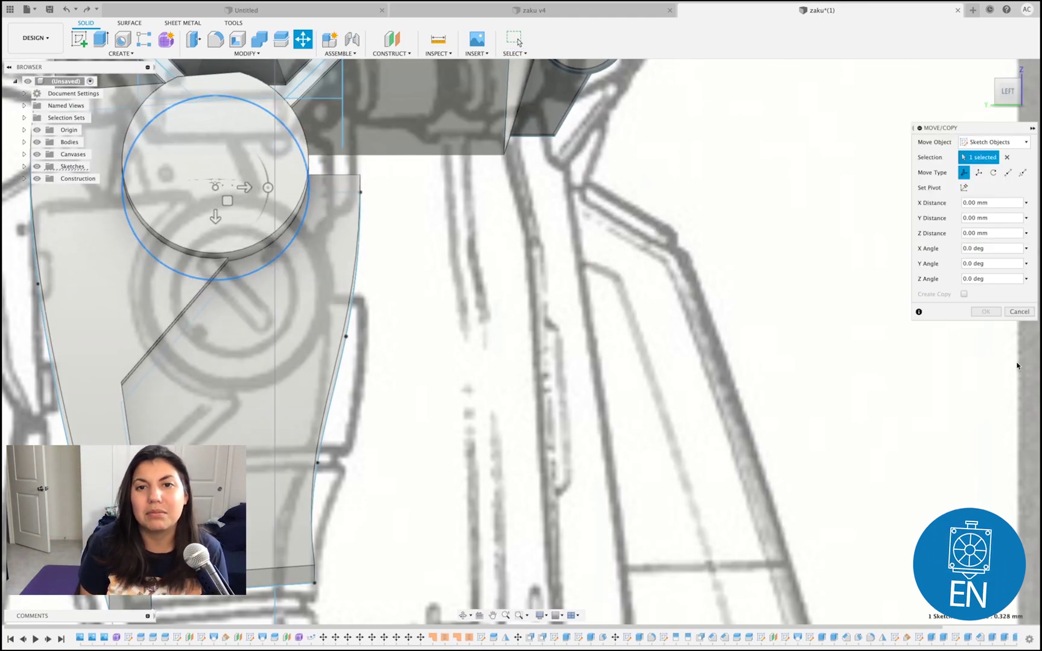
pyautogui.press('Escape')
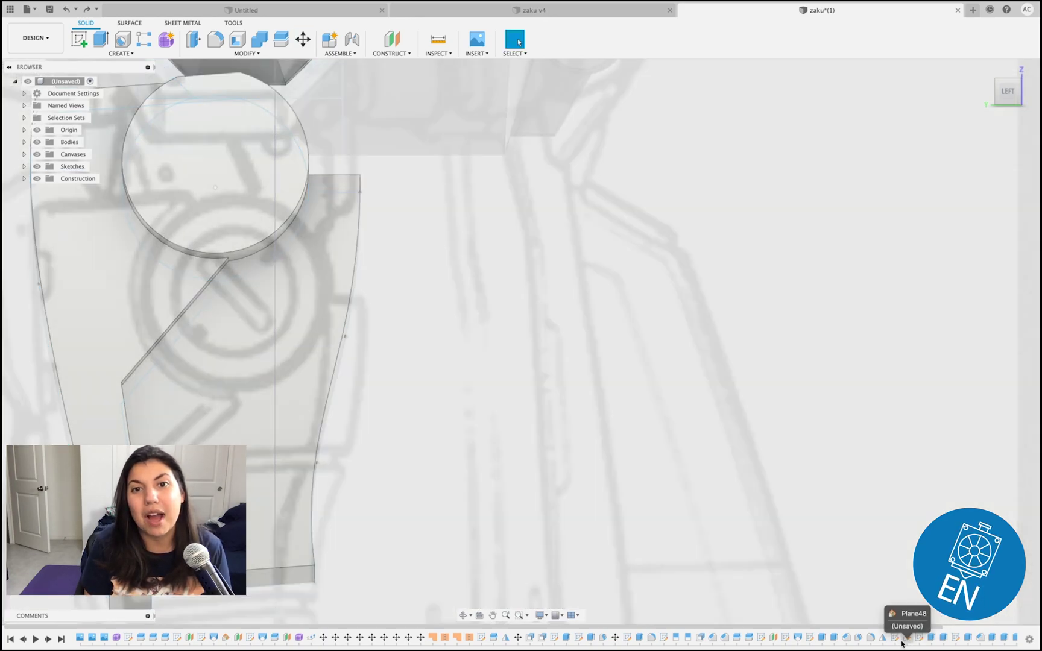
pyautogui.rightClick(896, 639)
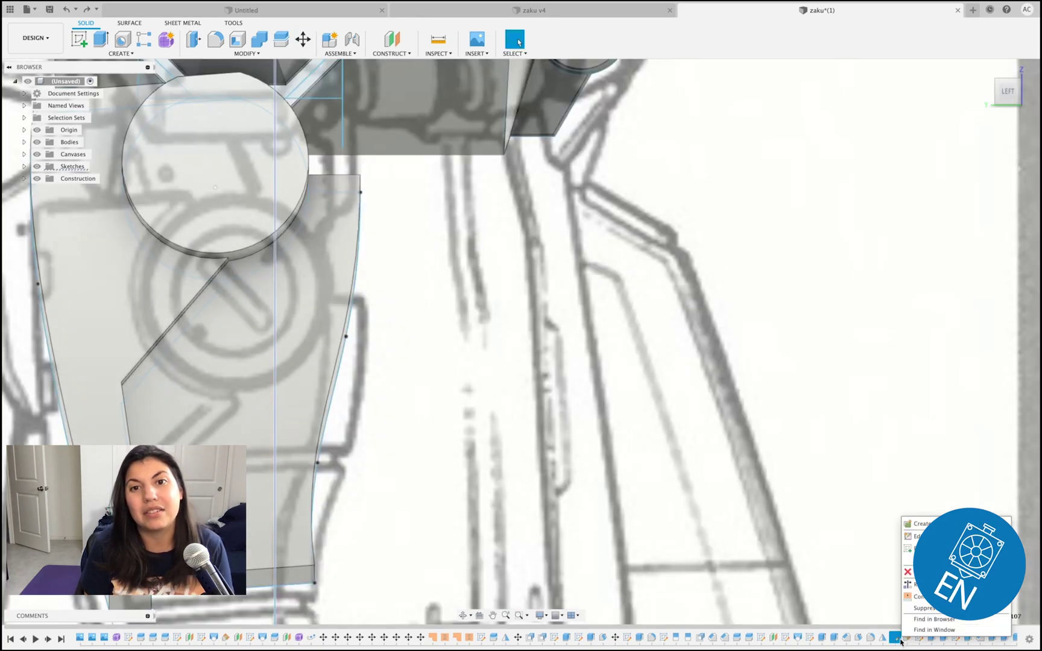
pyautogui.rightClick(923, 638)
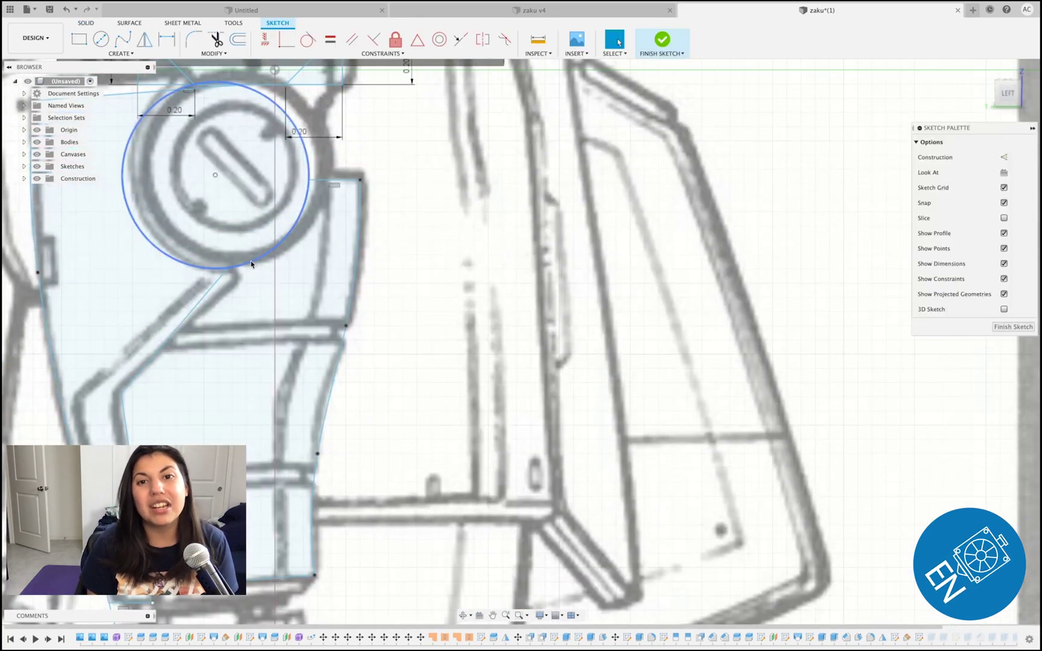
# Try to move the elbow circle lower in the forearm sketch by 0.068 mm in X and -0.002 mm in Y
pyautogui.click(251, 263)
pyautogui.rightClick(250, 262)
pyautogui.click(220, 273)
pyautogui.moveTo(232, 192); pyautogui.dragTo(232, 199)
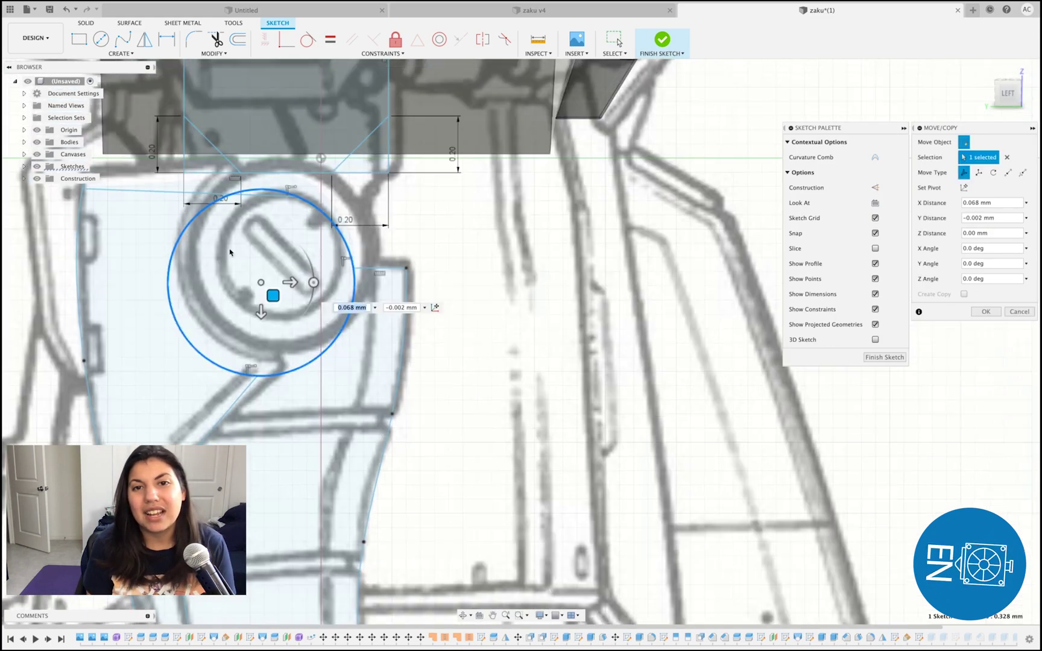
pyautogui.click(117, 192)
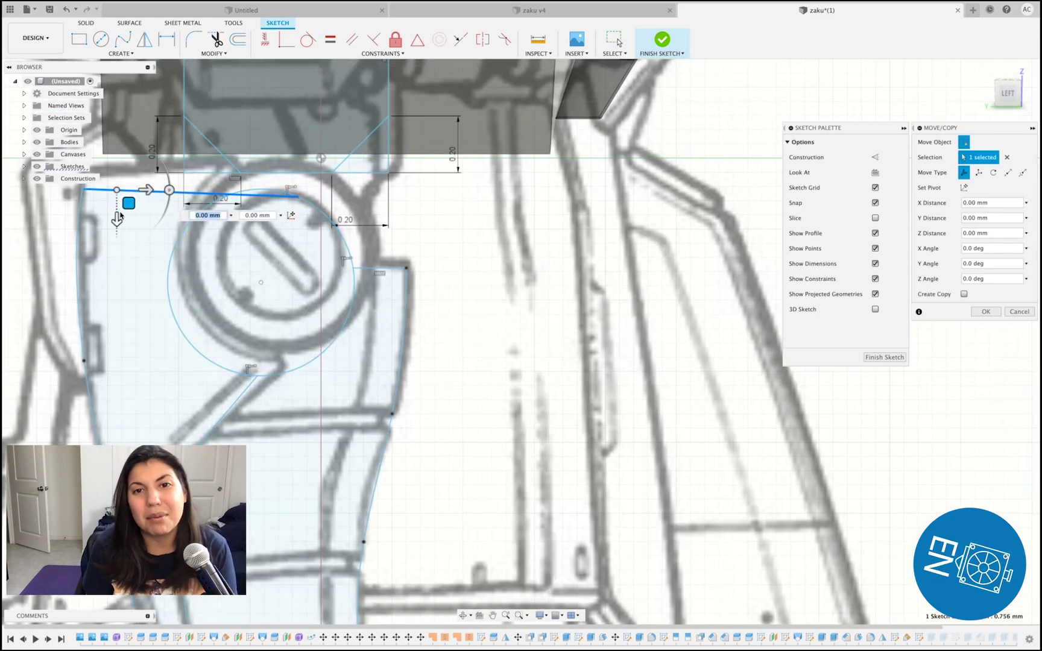
pyautogui.click(170, 190)
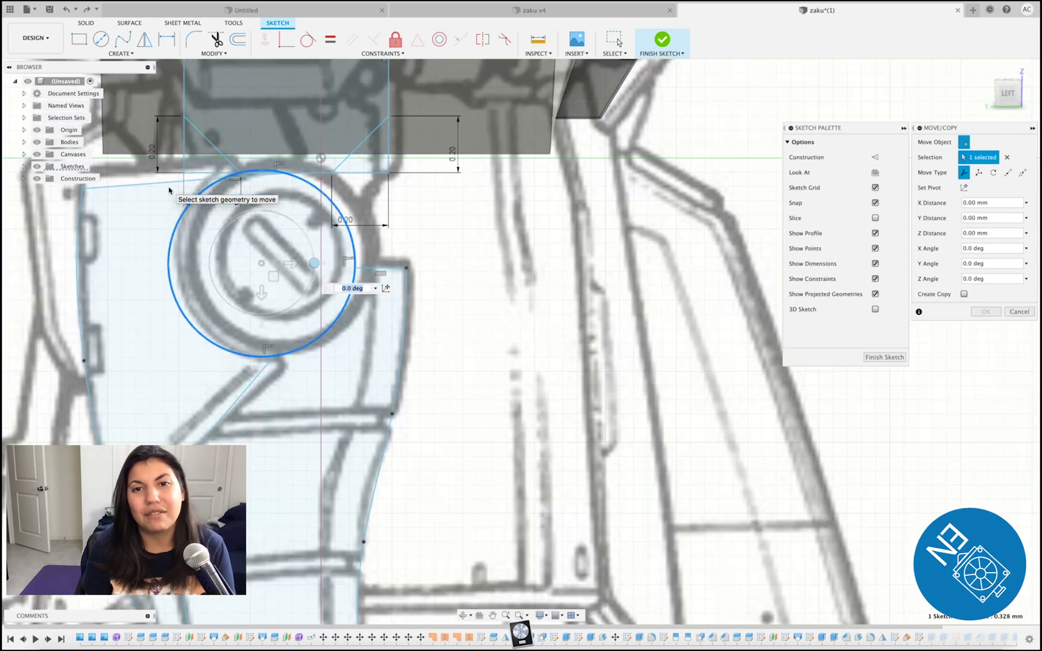
pyautogui.press('Escape')
# Try to pull the forearm's lower edge line down past the reference outline, undo it, and drop the perpendicular constraint
pyautogui.scroll(-5, 170, 190)
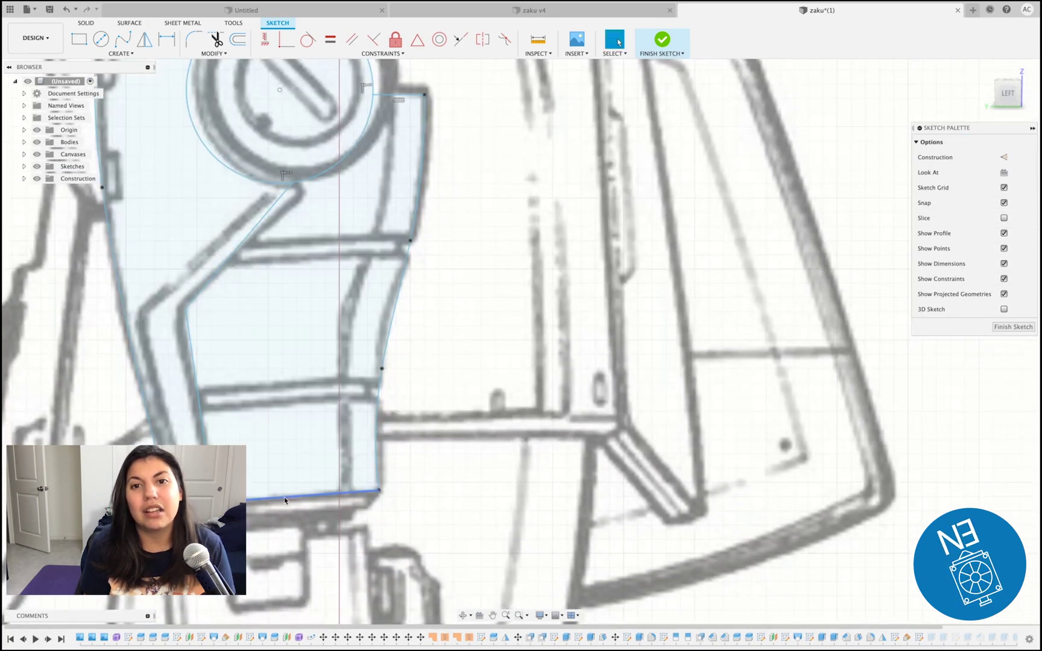
pyautogui.moveTo(286, 502); pyautogui.dragTo(287, 531)
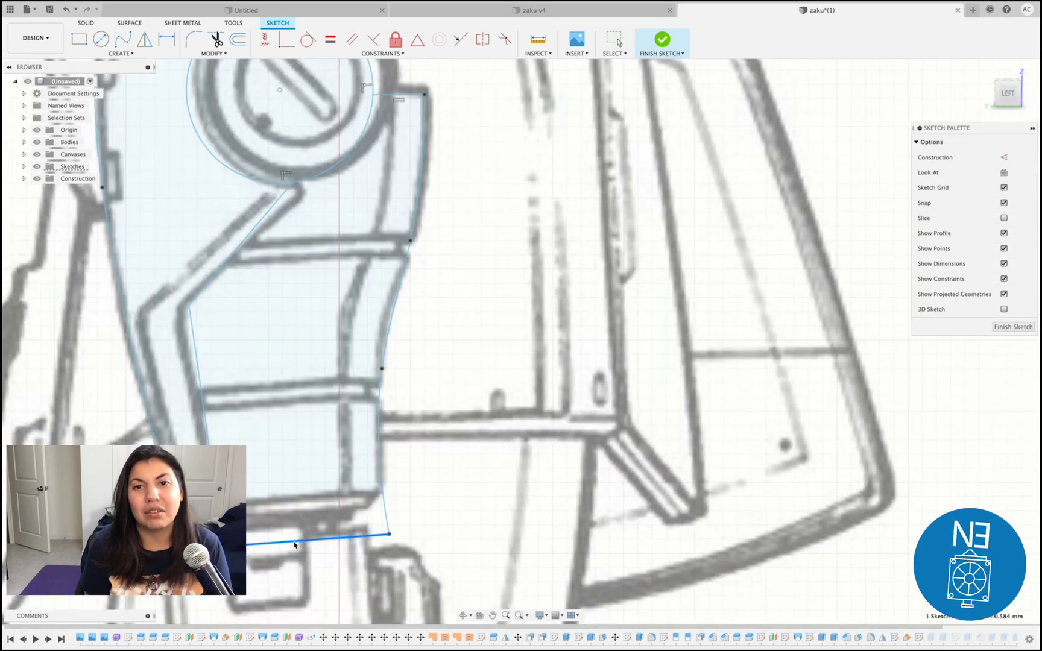
pyautogui.moveTo(288, 522); pyautogui.dragTo(286, 514)
pyautogui.press('super+z')
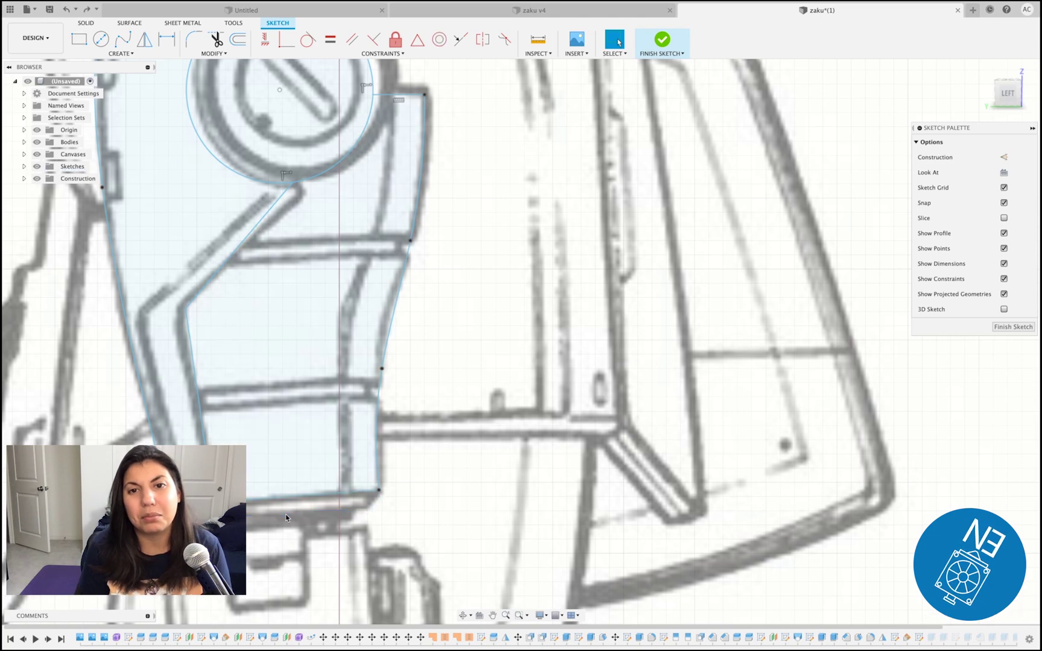
pyautogui.click(286, 39)
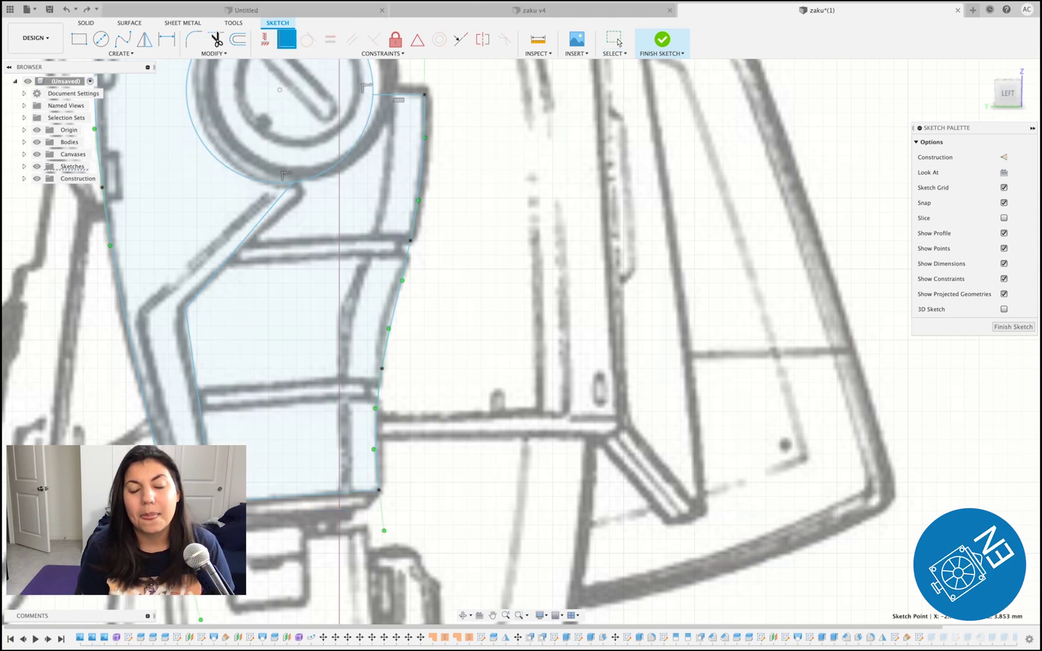
pyautogui.click(619, 42)
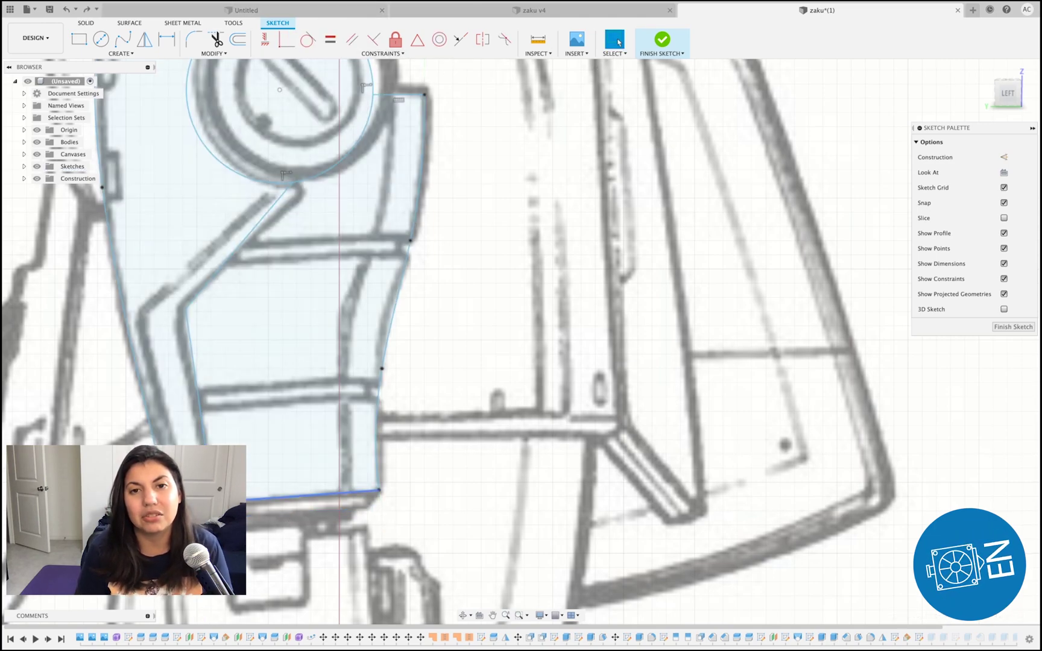
# Move the forearm's lower edge line down to the bottom of the reference's dark band
pyautogui.rightClick(227, 502)
pyautogui.click(182, 517)
pyautogui.moveTo(252, 513)
pyautogui.mouseDown()
pyautogui.moveTo(258, 538)
pyautogui.moveTo(205, 544)
pyautogui.moveTo(208, 534)
pyautogui.mouseUp()
# Extend the forearm's inner edge line down to meet the moved lower line so the front profile closes
pyautogui.click(214, 53)
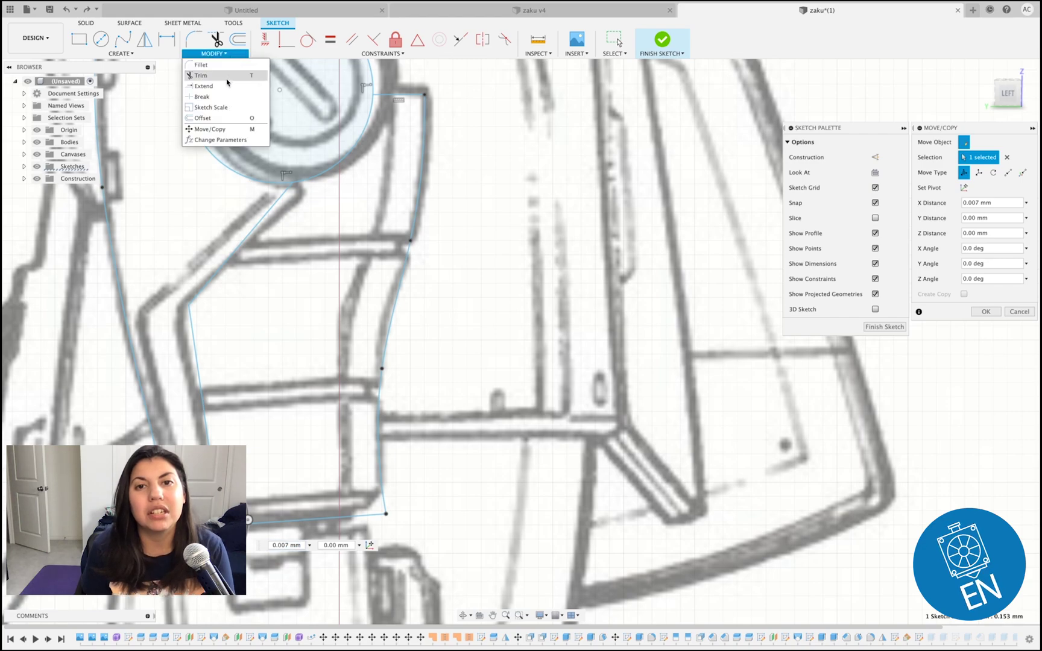
pyautogui.click(221, 90)
pyautogui.click(215, 493)
pyautogui.moveTo(553, 261); pyautogui.dragTo(530, 362, button='middle')
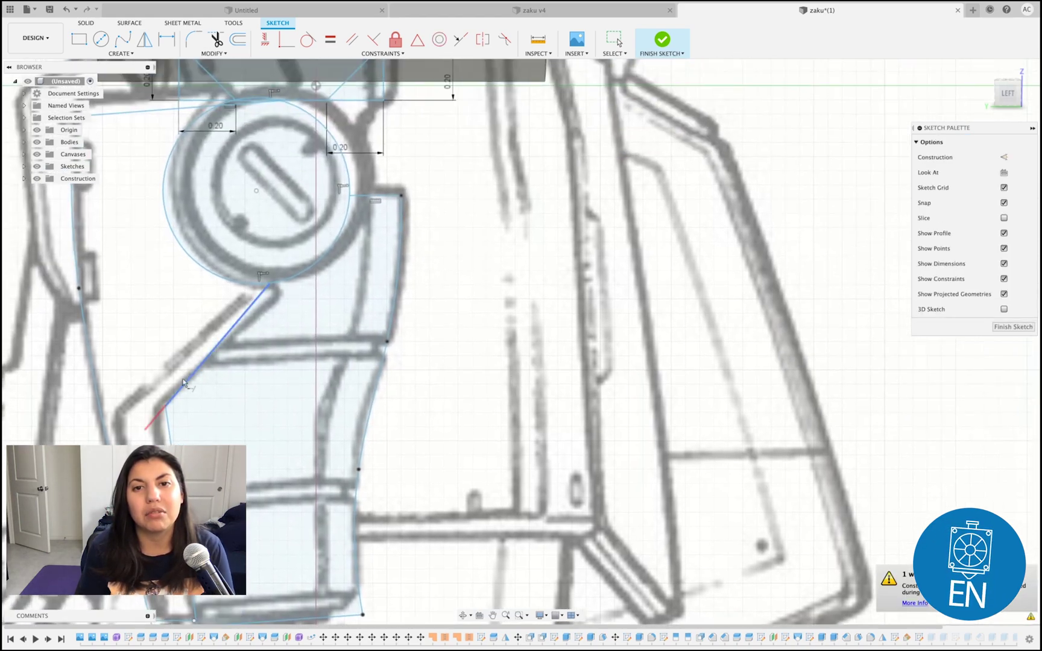
pyautogui.moveTo(172, 618); pyautogui.dragTo(202, 525, button='middle')
pyautogui.scroll(8, 203, 533)
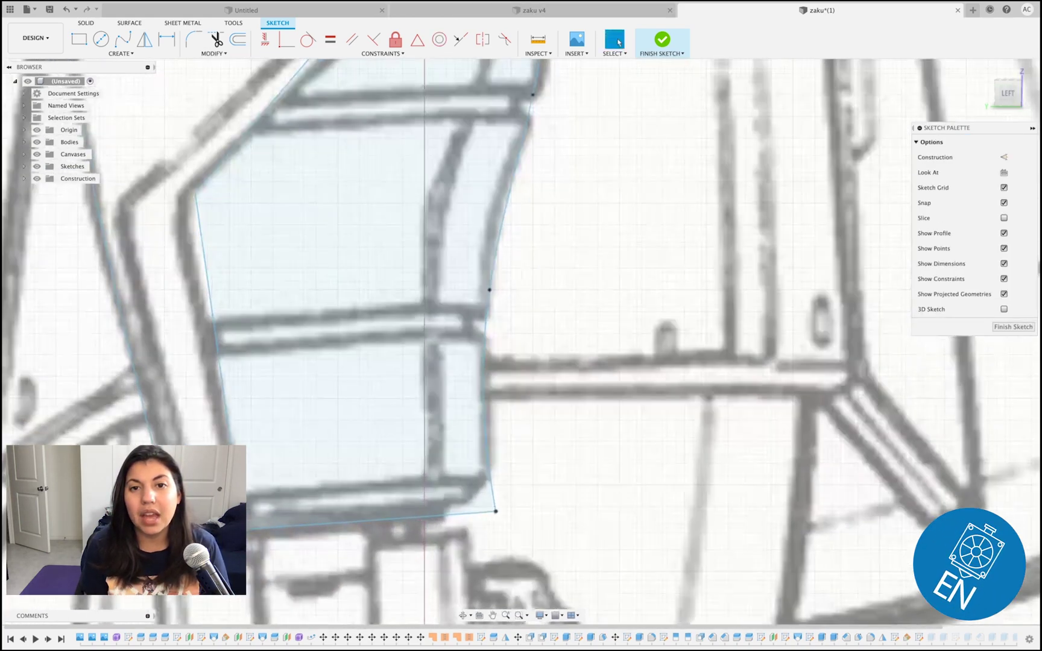
pyautogui.click(216, 53)
pyautogui.click(216, 54)
pyautogui.click(217, 54)
pyautogui.click(217, 87)
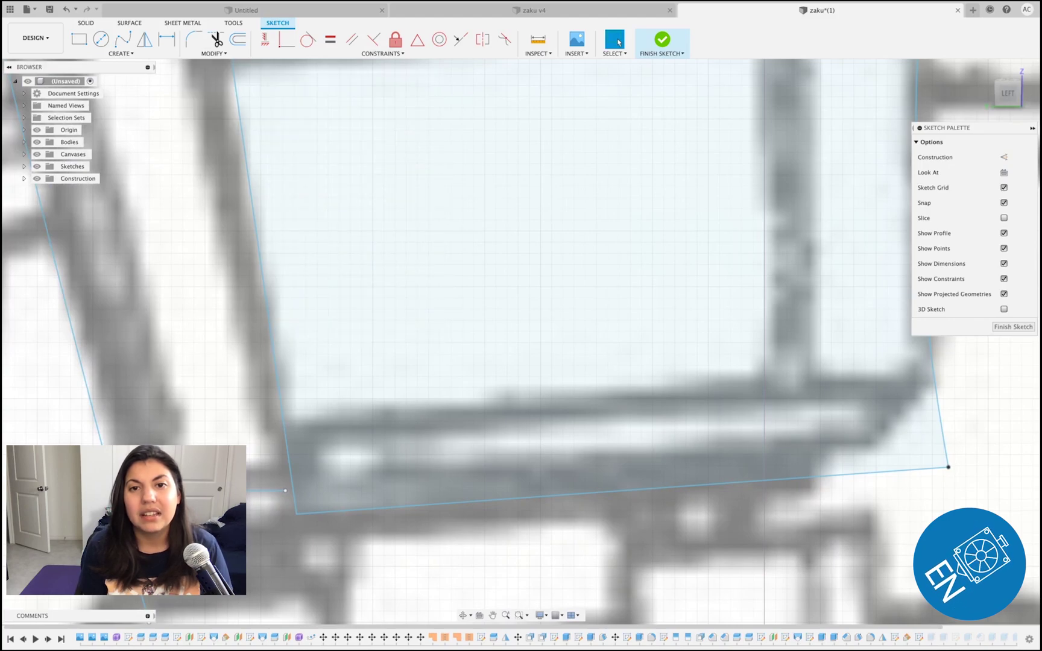
# Level the forearm's upper line horizontally and lower it across the upper part of the elbow circle
pyautogui.scroll(-8, 262, 504)
pyautogui.moveTo(343, 259); pyautogui.dragTo(309, 508, button='middle')
pyautogui.scroll(-1, 308, 507)
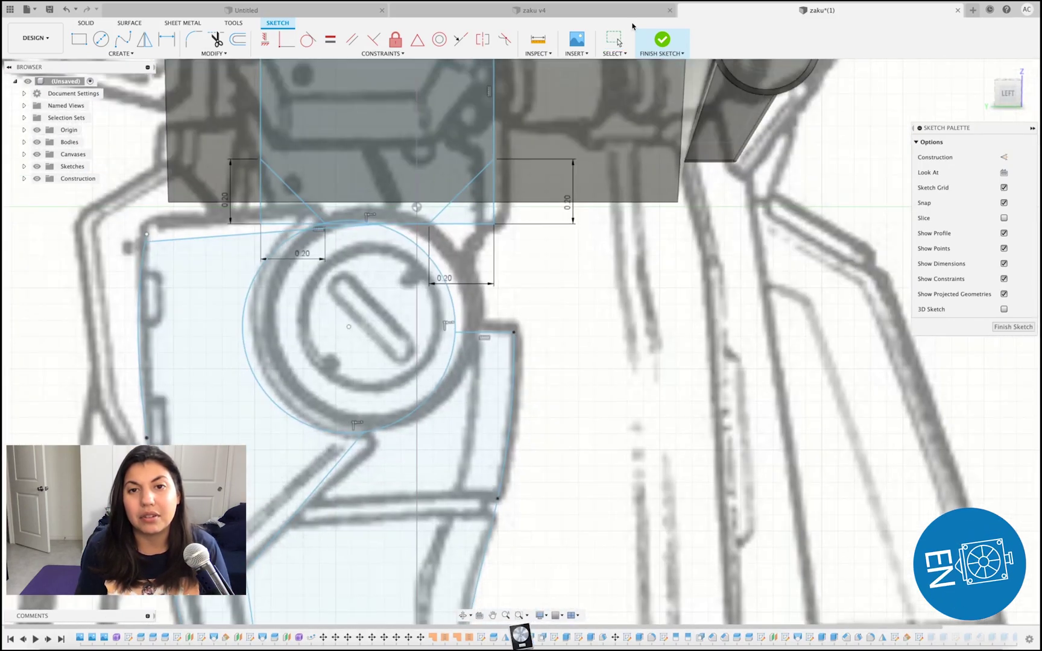
pyautogui.click(616, 40)
pyautogui.click(179, 240)
pyautogui.moveTo(376, 228); pyautogui.dragTo(380, 242)
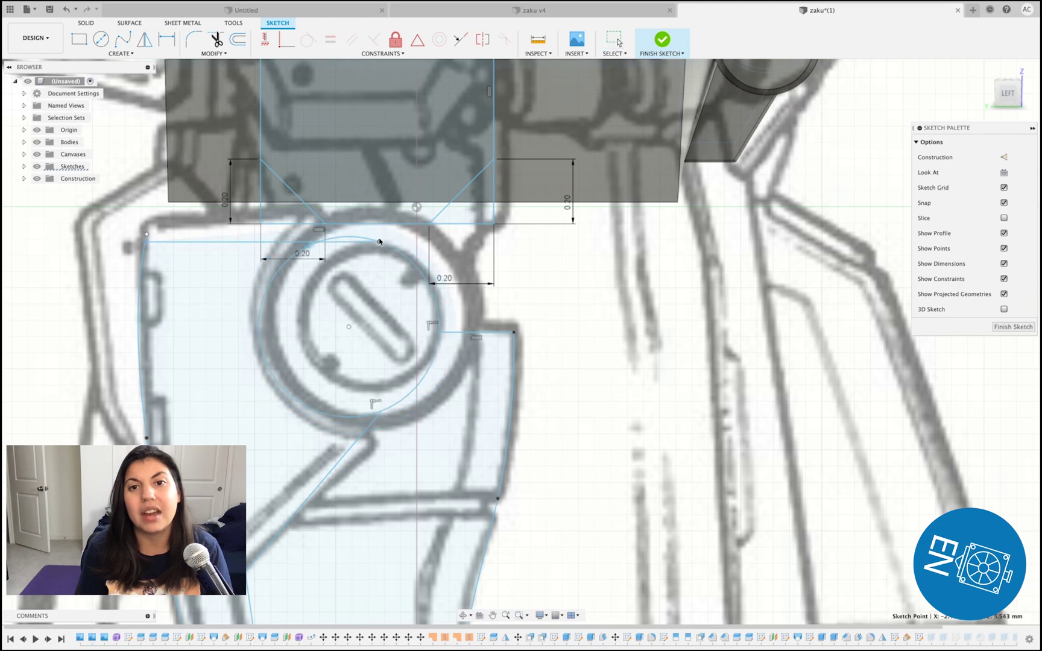
pyautogui.moveTo(299, 242); pyautogui.dragTo(299, 250)
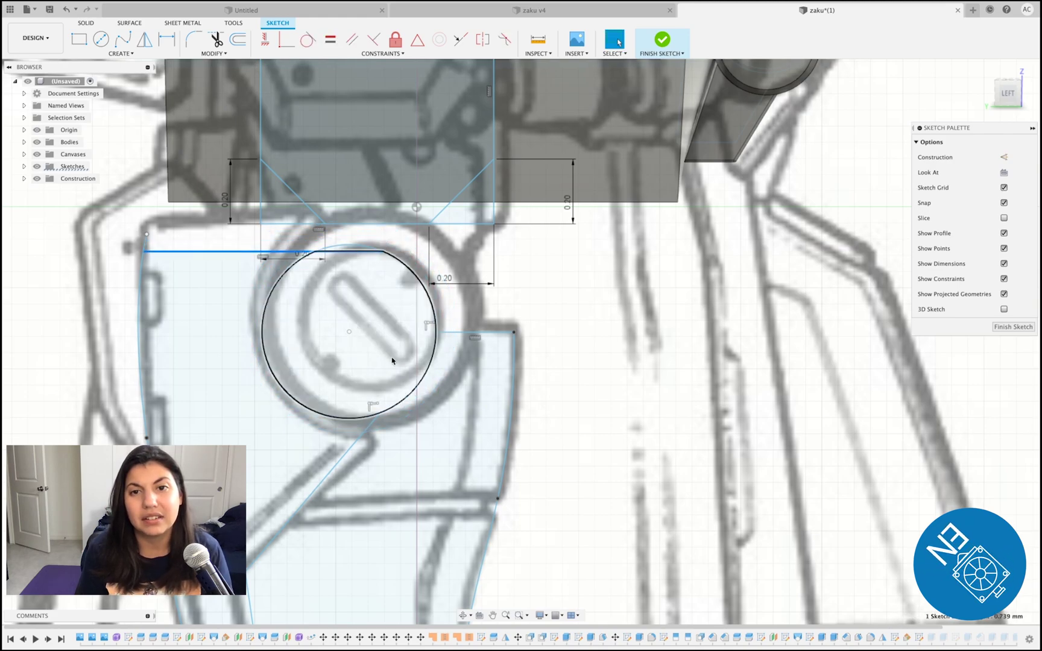
# Enlarge the elbow circle and move it 0.013 mm in X and 0.059 mm in Y onto the reference's round joint
pyautogui.moveTo(429, 367); pyautogui.dragTo(451, 368)
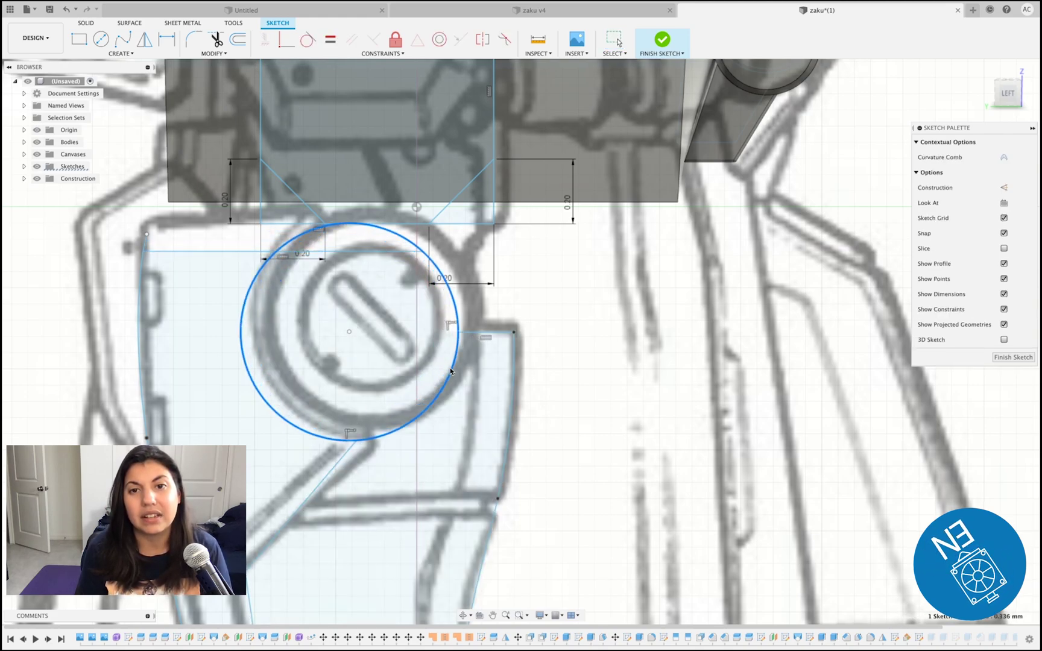
pyautogui.rightClick(455, 315)
pyautogui.click(433, 331)
pyautogui.moveTo(361, 343); pyautogui.dragTo(379, 348)
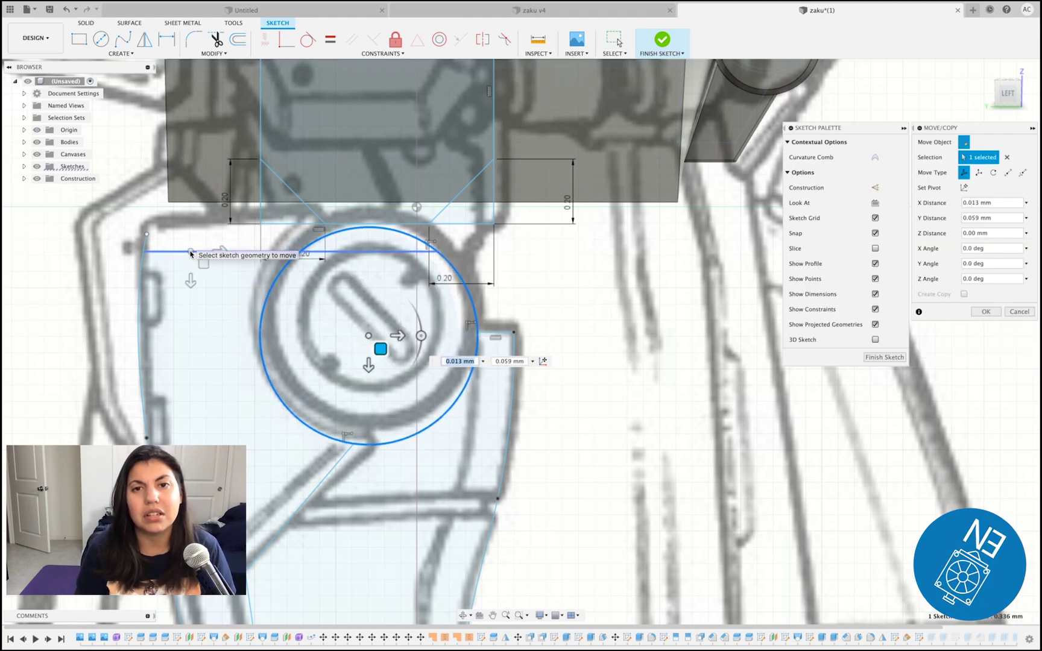
# Close the move command and delete the forearm's upper horizontal line from the sketch
pyautogui.click(190, 252)
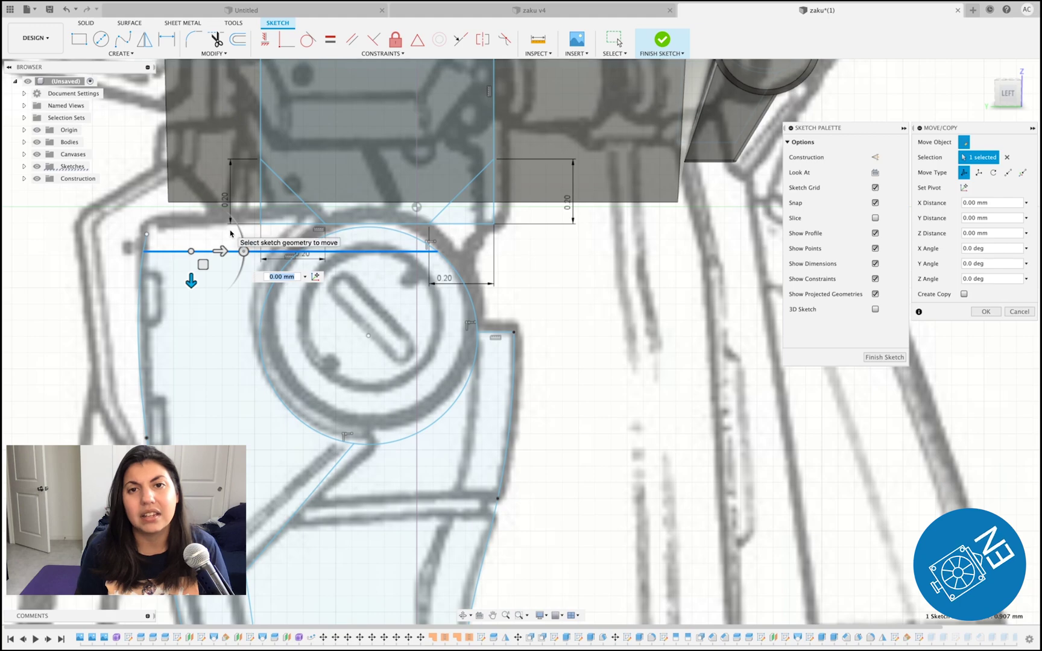
pyautogui.click(986, 312)
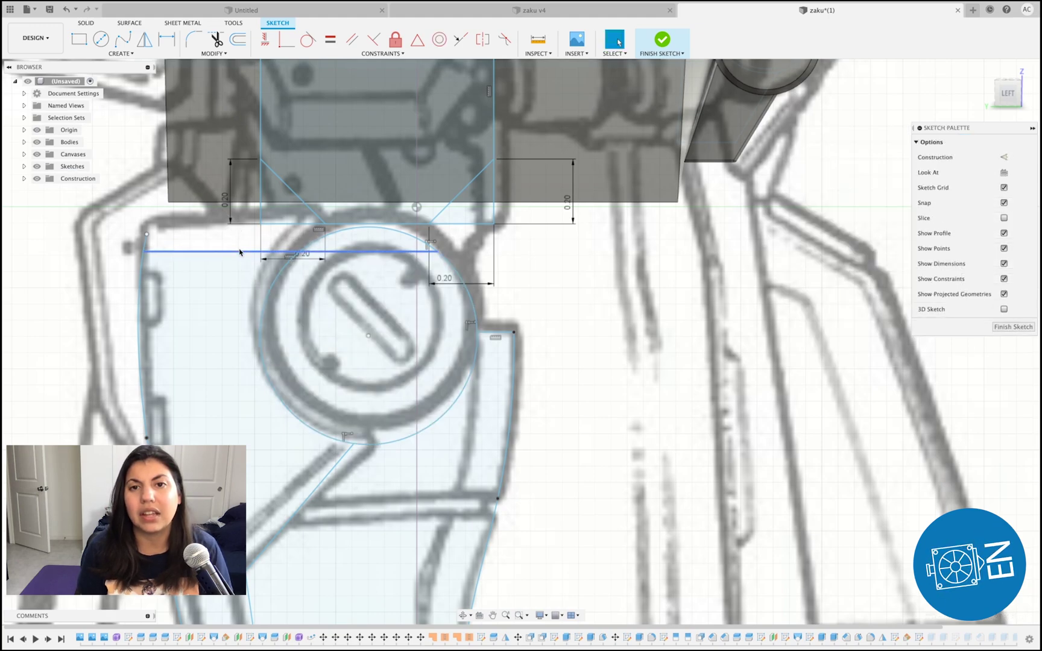
pyautogui.press('Escape')
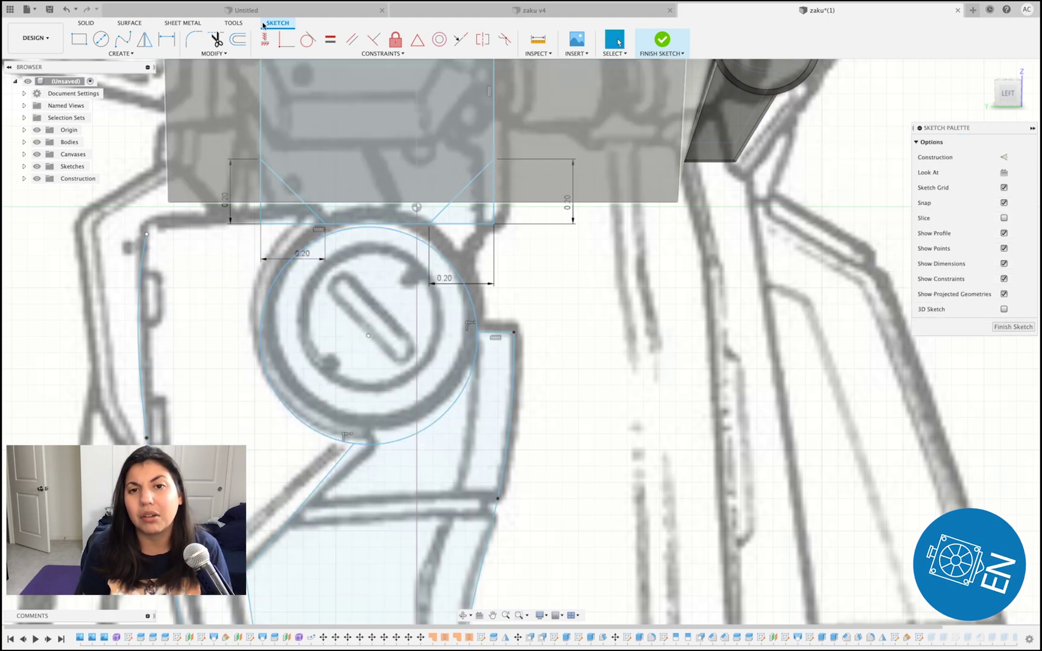
# Draw a horizontal line from the top of the elbow circle toward the forearm's outer curve and extend the curve's upper end up to it
pyautogui.click(367, 228)
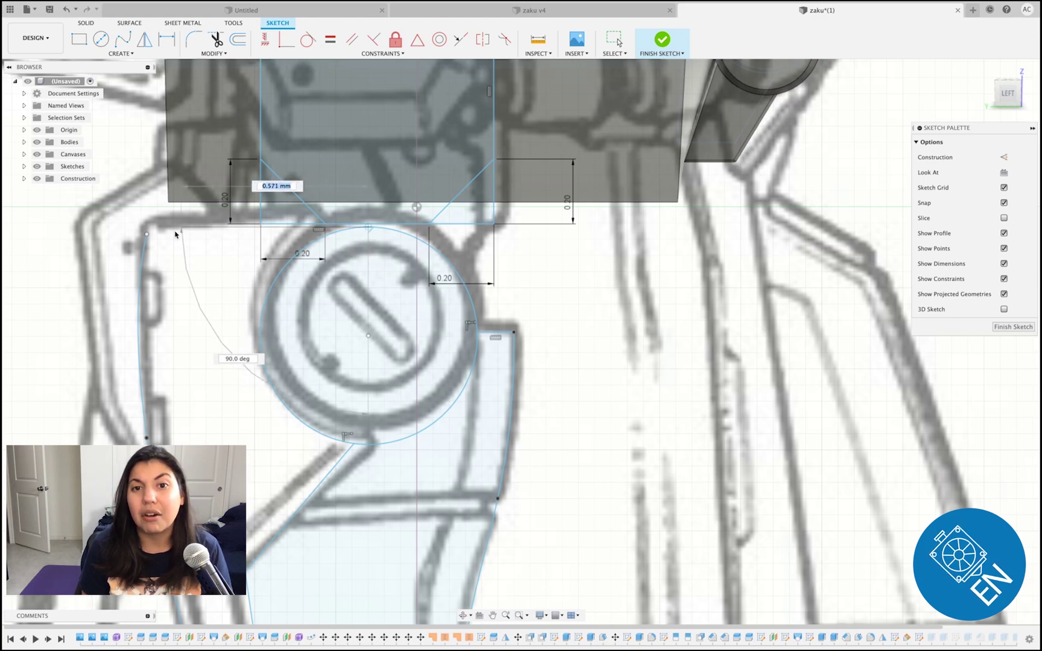
pyautogui.click(225, 55)
pyautogui.click(199, 91)
pyautogui.click(147, 239)
pyautogui.press('Escape')
pyautogui.scroll(-2, 669, 272)
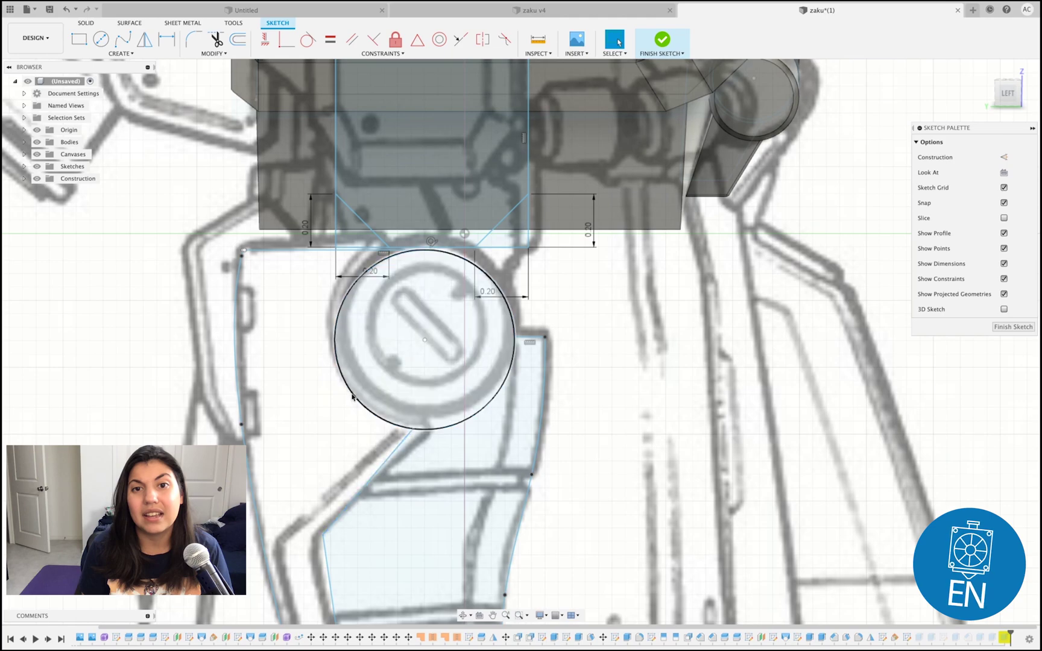
# Extend the new upper line to meet the outer curve so the forearm profile closes, and finish the sketch
pyautogui.scroll(10, 259, 326)
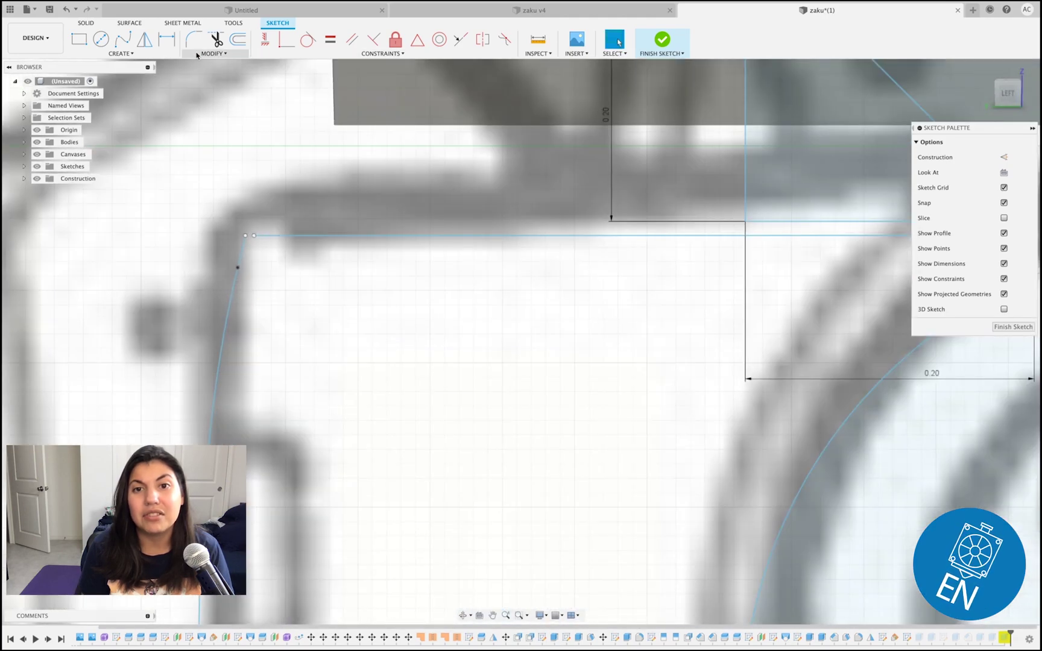
pyautogui.click(205, 54)
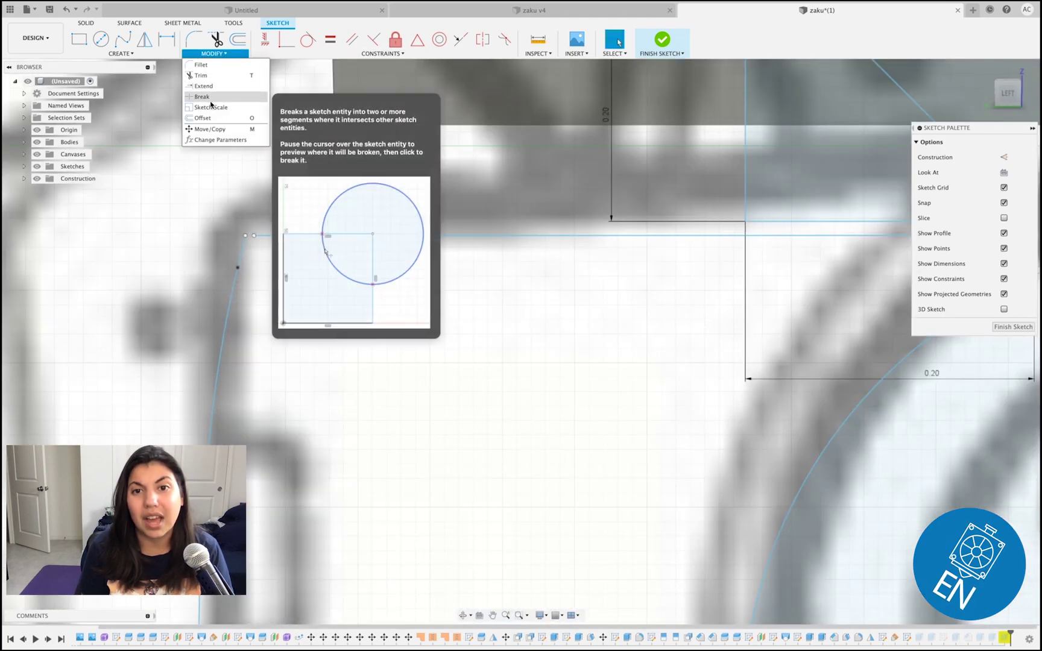
pyautogui.click(210, 87)
pyautogui.click(281, 236)
pyautogui.click(1020, 327)
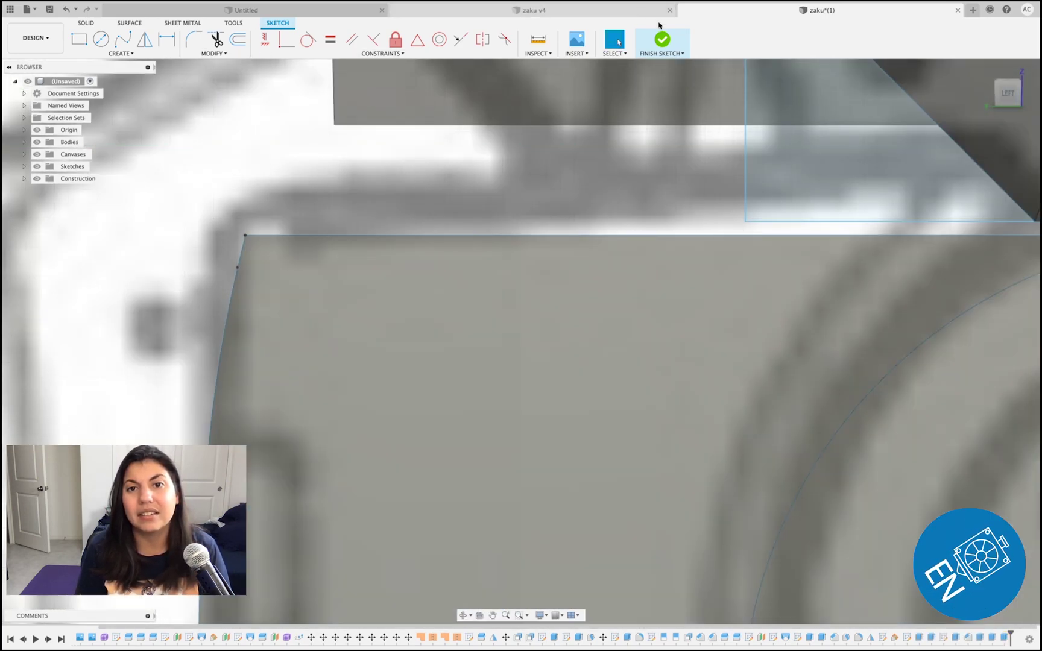
# Compare the forearm with the reference from the front, and reopen its side-view sketch for editing
pyautogui.scroll(-10, 748, 530)
pyautogui.moveTo(1025, 500); pyautogui.dragTo(776, 322, button='middle')
pyautogui.click(1018, 92)
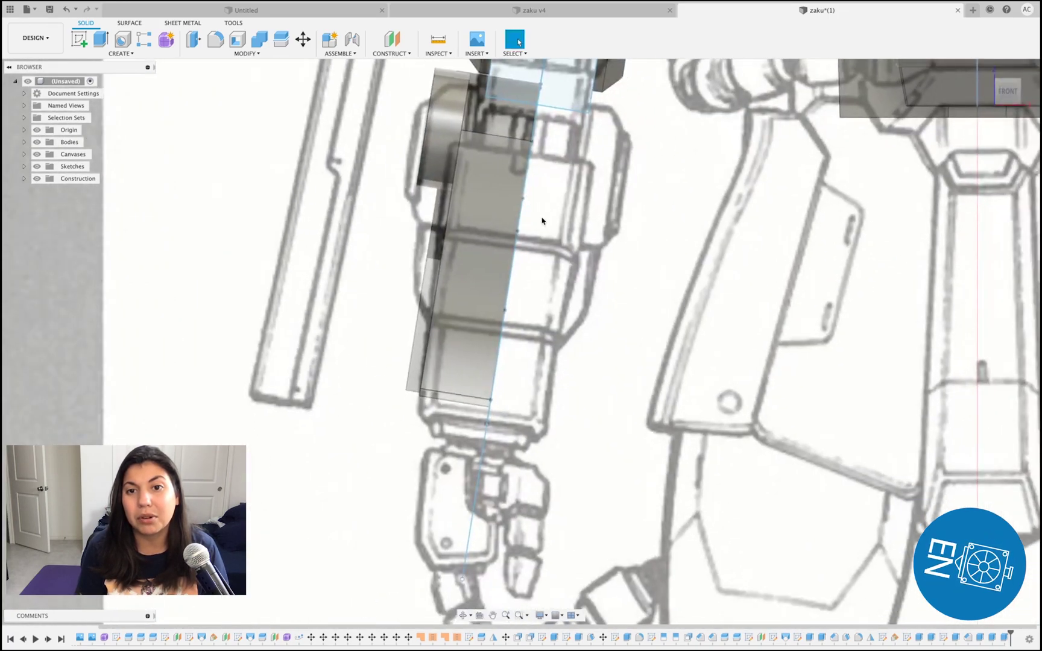
pyautogui.moveTo(542, 220); pyautogui.dragTo(537, 287, button='middle')
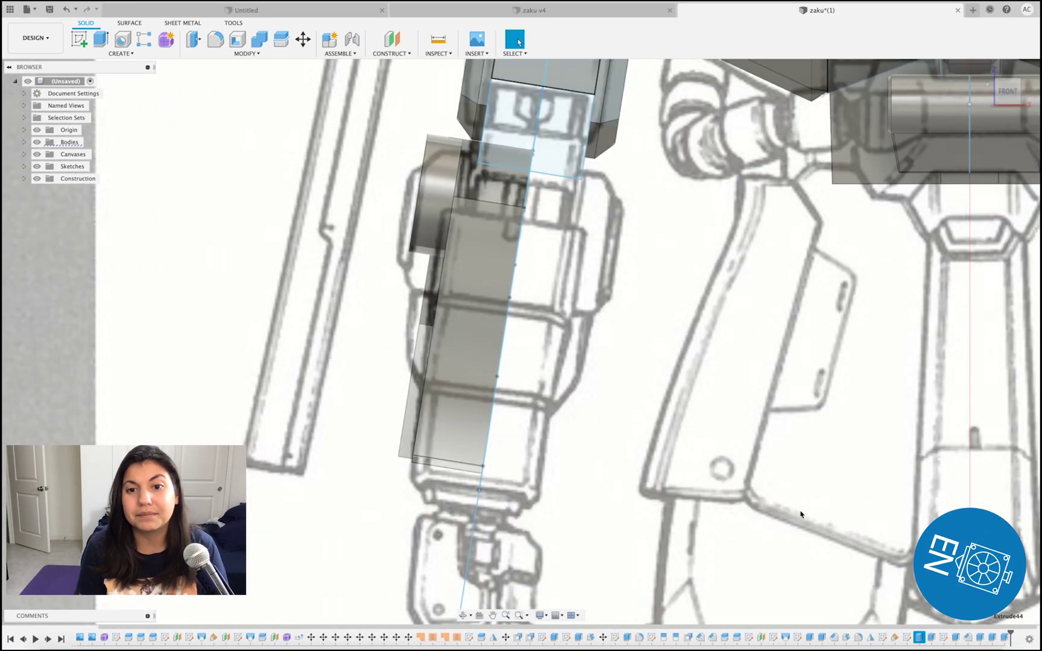
pyautogui.rightClick(907, 638)
pyautogui.click(923, 532)
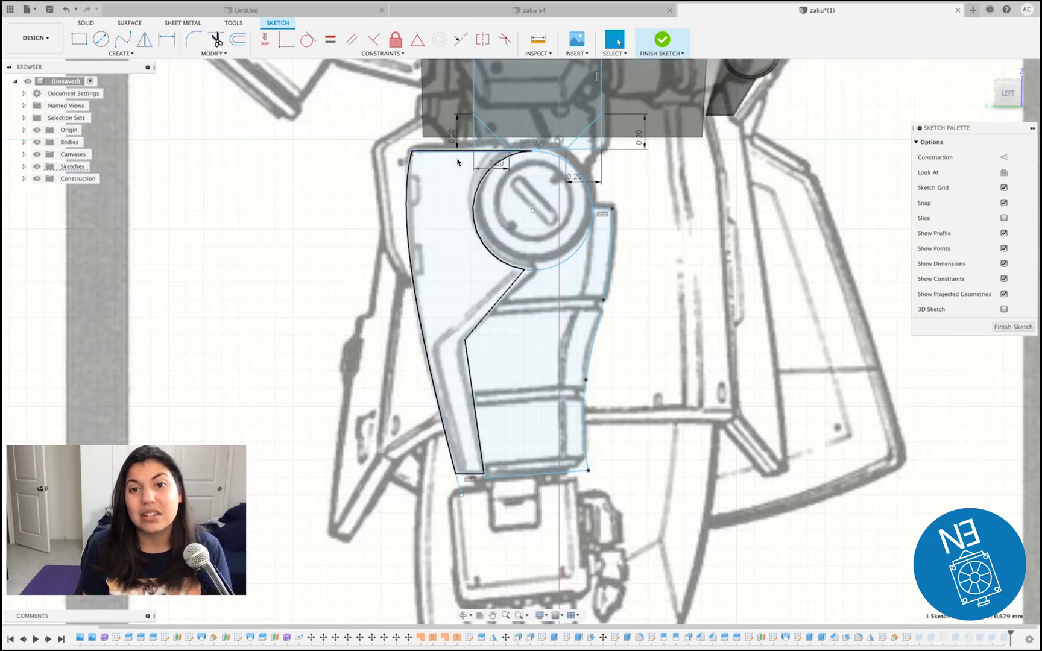
pyautogui.click(562, 262)
pyautogui.keyDown('shift'); pyautogui.doubleClick(521, 274); pyautogui.keyUp('shift')
pyautogui.keyDown('shift'); pyautogui.doubleClick(418, 301); pyautogui.keyUp('shift')
pyautogui.rightClick(447, 283)
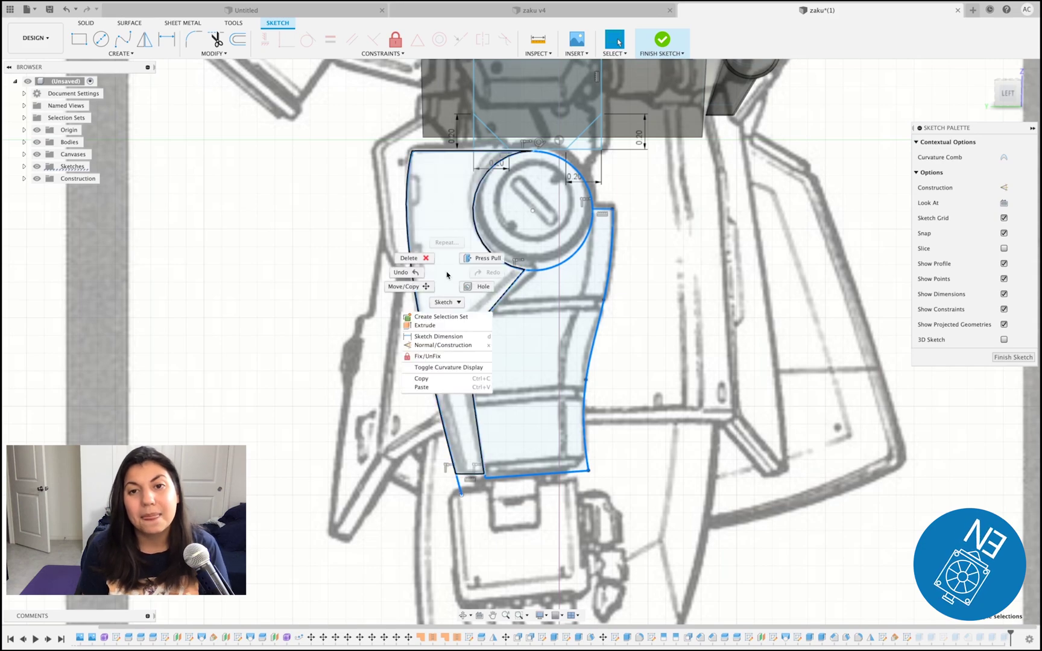
pyautogui.click(432, 293)
pyautogui.moveTo(533, 246); pyautogui.dragTo(538, 262)
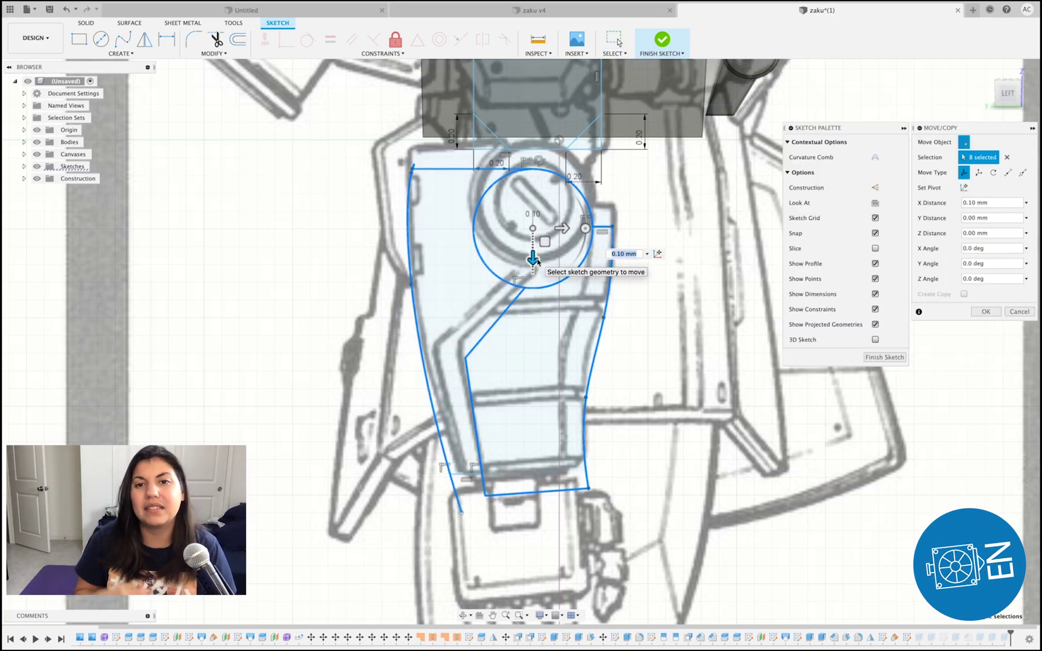
pyautogui.press('Escape')
# Move the complete forearm outline with the elbow circle 0.20 mm in X, finish the sketch and reopen it for editing
pyautogui.keyDown('shift'); pyautogui.click(449, 451); pyautogui.keyUp('shift')
pyautogui.keyDown('shift'); pyautogui.click(449, 150); pyautogui.keyUp('shift')
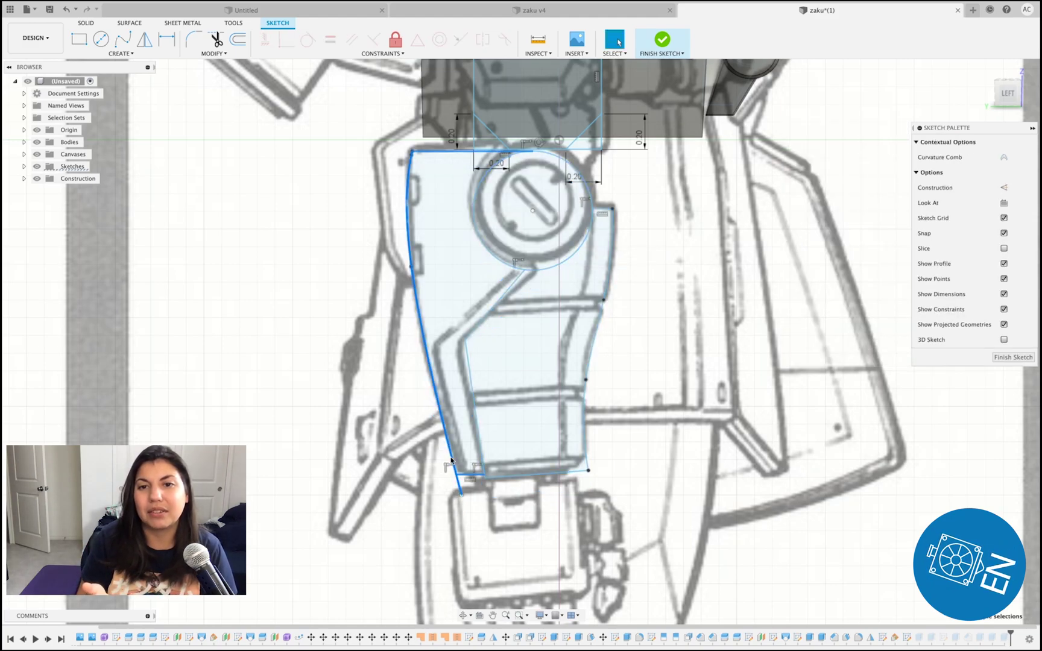
pyautogui.keyDown('shift'); pyautogui.click(474, 407); pyautogui.keyUp('shift')
pyautogui.keyDown('shift'); pyautogui.click(493, 307); pyautogui.keyUp('shift')
pyautogui.keyDown('shift'); pyautogui.click(510, 263); pyautogui.keyUp('shift')
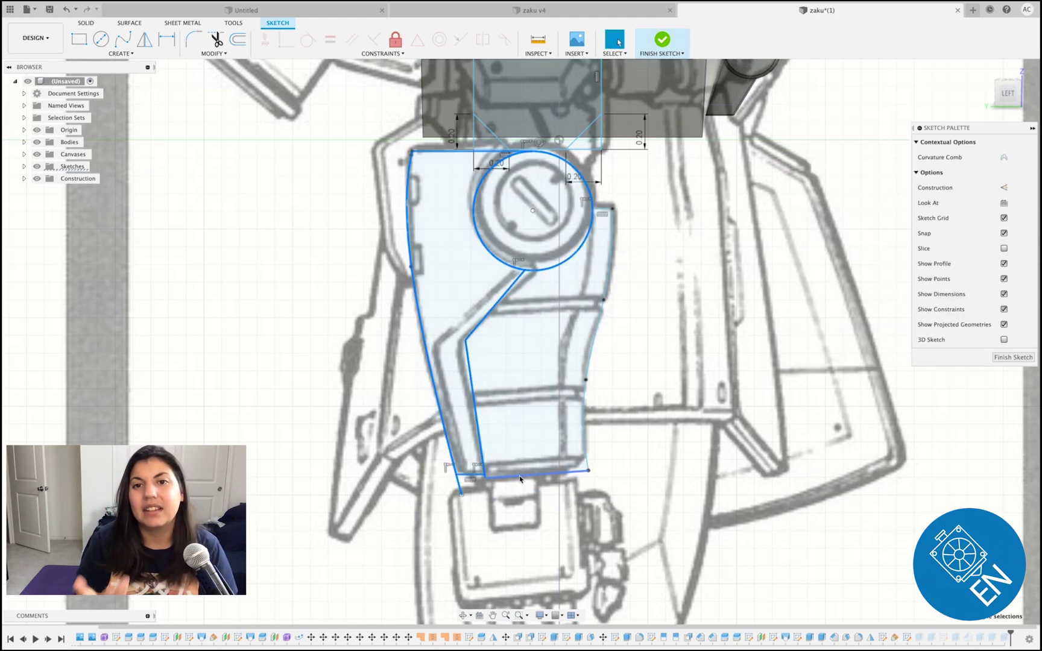
pyautogui.keyDown('shift'); pyautogui.click(603, 208); pyautogui.keyUp('shift')
pyautogui.rightClick(699, 248)
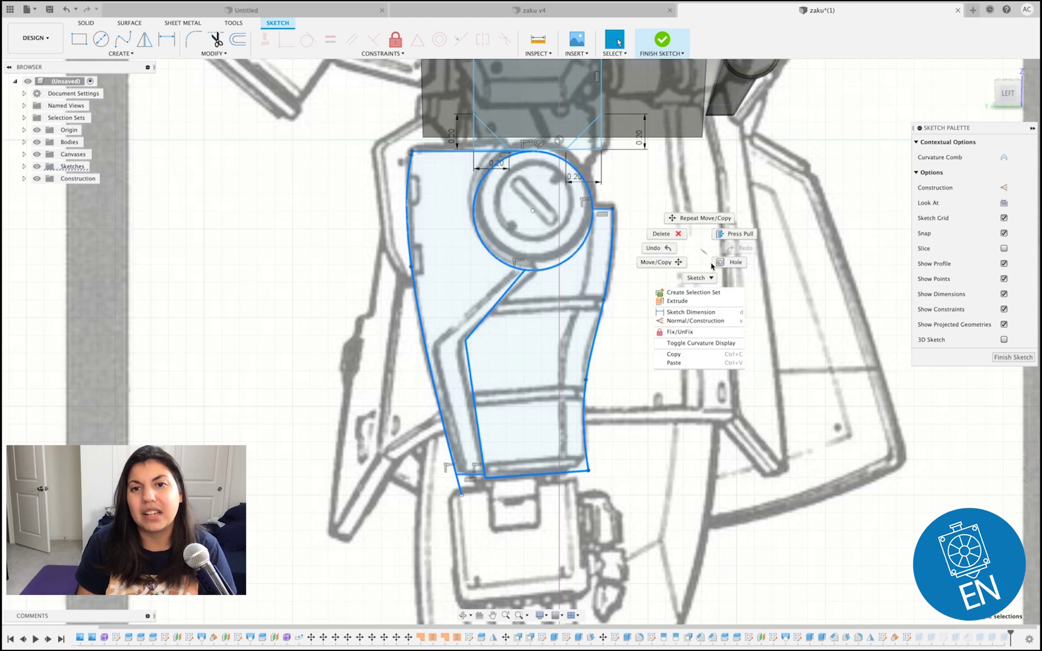
pyautogui.click(665, 262)
pyautogui.moveTo(467, 505); pyautogui.dragTo(471, 537)
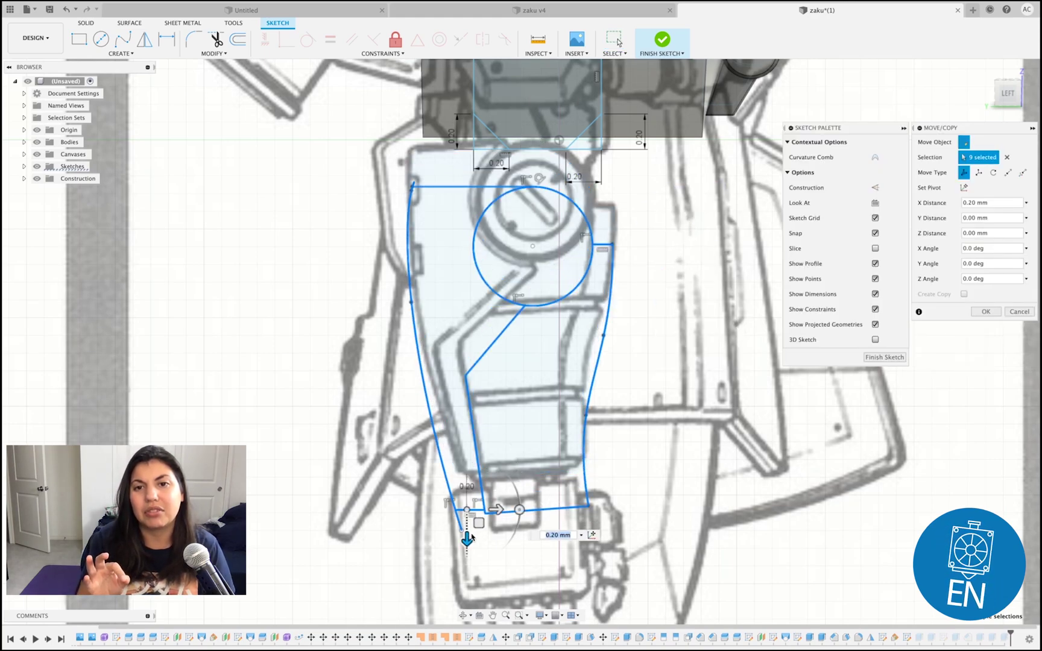
pyautogui.click(988, 312)
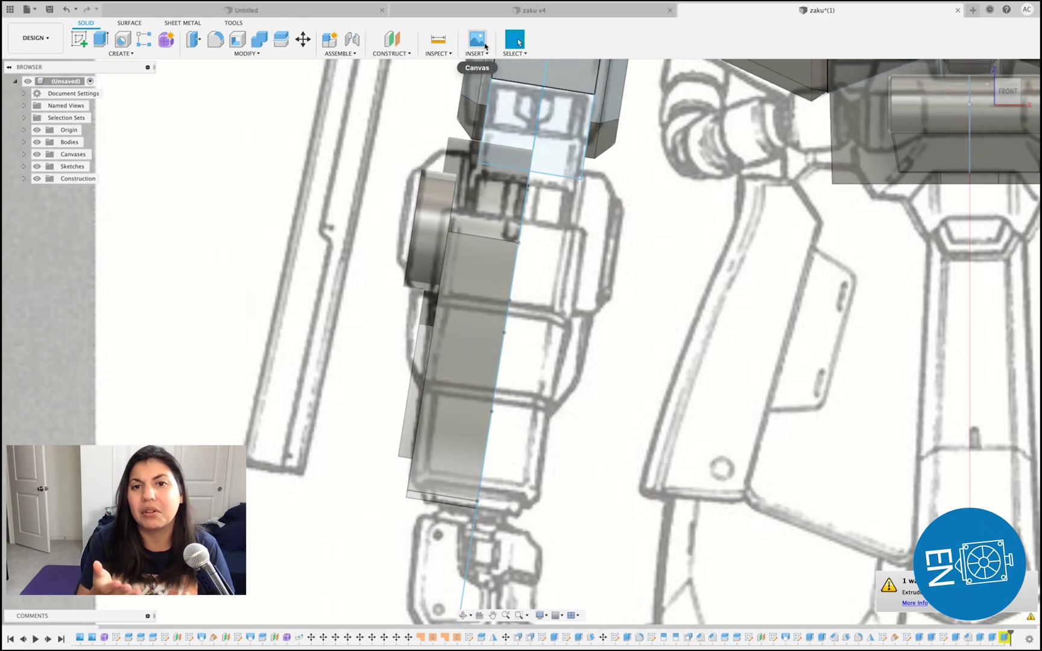
pyautogui.doubleClick(907, 638)
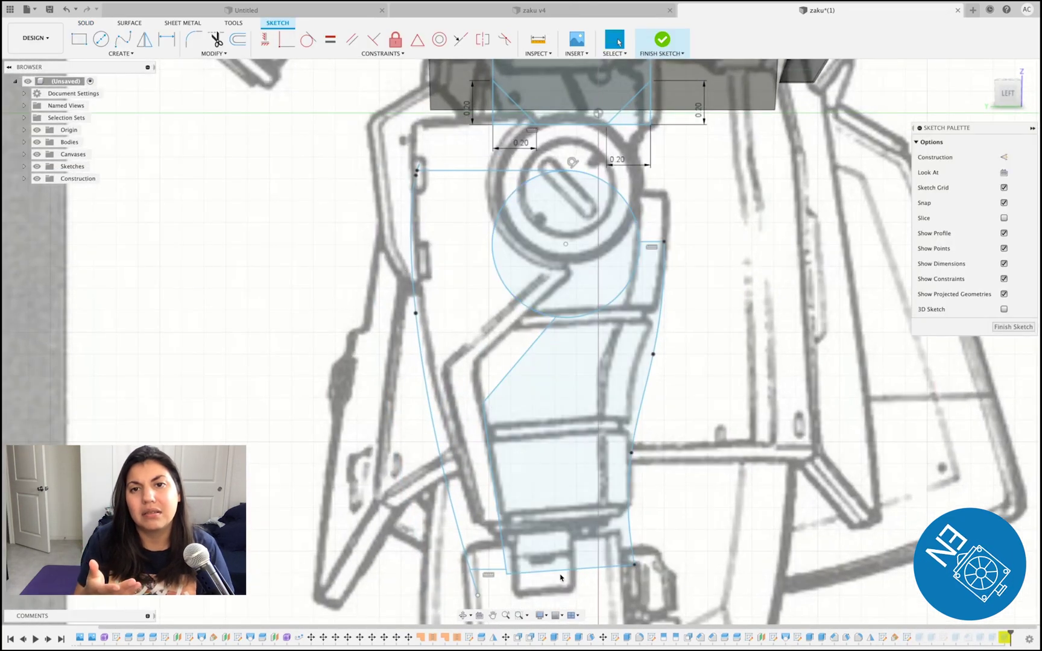
pyautogui.doubleClick(558, 570)
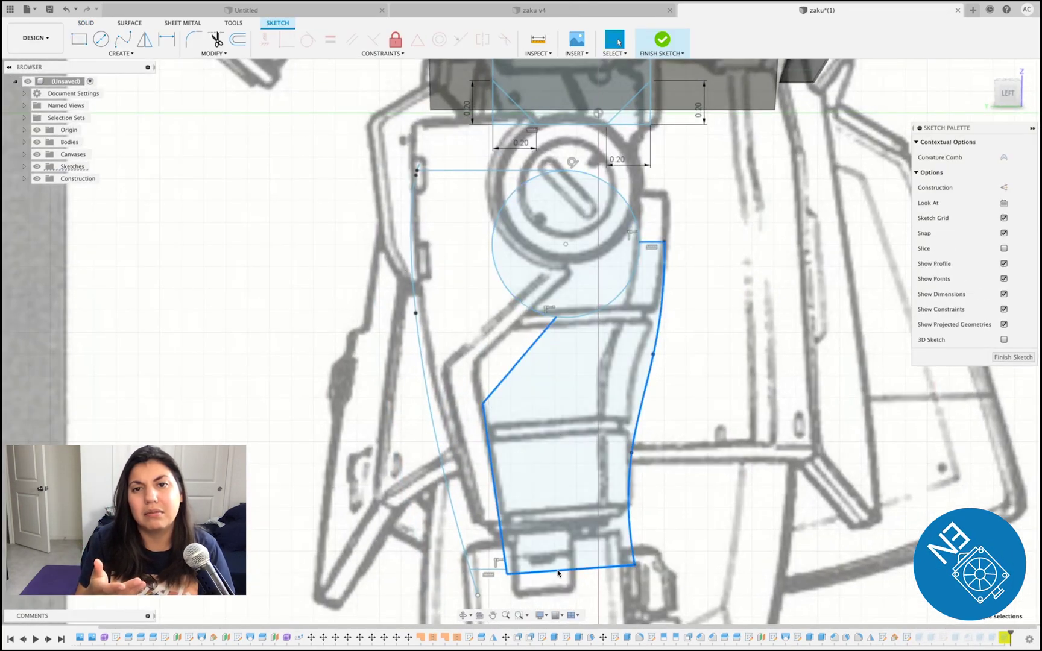
pyautogui.rightClick(555, 570)
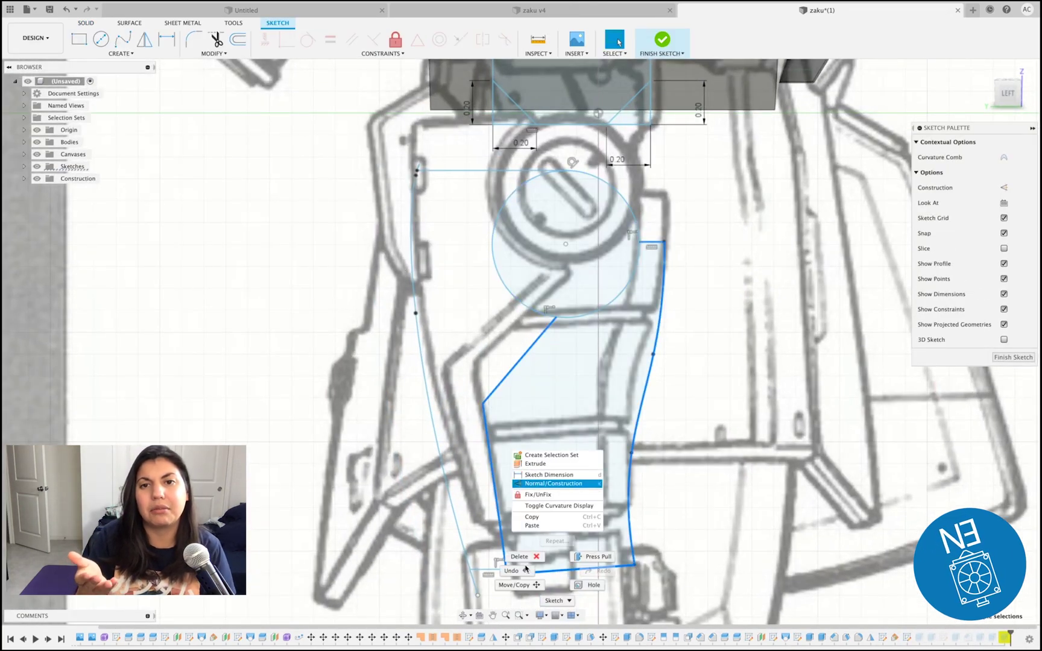
pyautogui.click(515, 585)
pyautogui.moveTo(651, 271); pyautogui.dragTo(651, 259)
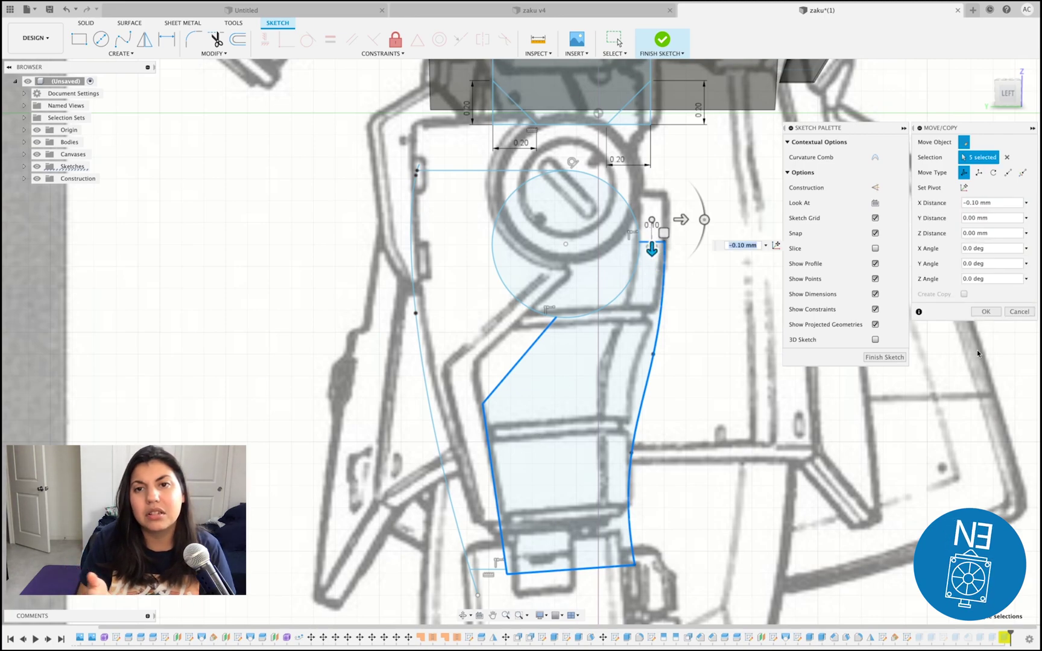
pyautogui.click(1018, 311)
pyautogui.rightClick(654, 246)
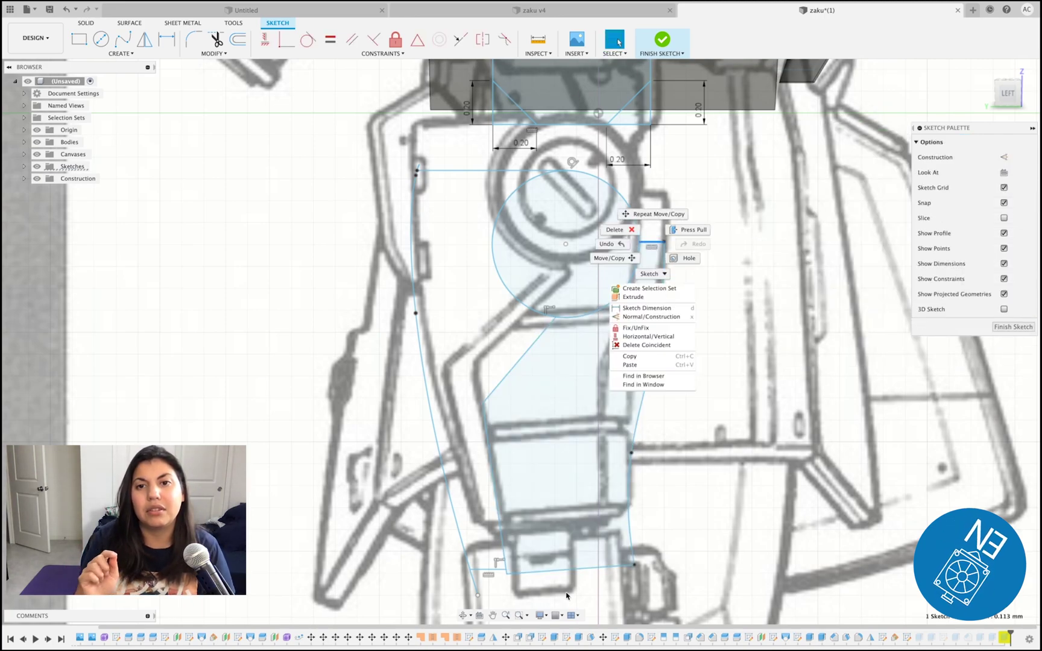
# Move only the forearm's long lower line up to the reference's wrist edge
pyautogui.click(568, 570)
pyautogui.rightClick(568, 570)
pyautogui.click(528, 583)
pyautogui.moveTo(577, 576); pyautogui.dragTo(577, 548)
# Move the short lower line -0.11 mm in X and 0.025 mm in Y, extend it to close the outline, and finish the sketch
pyautogui.click(487, 571)
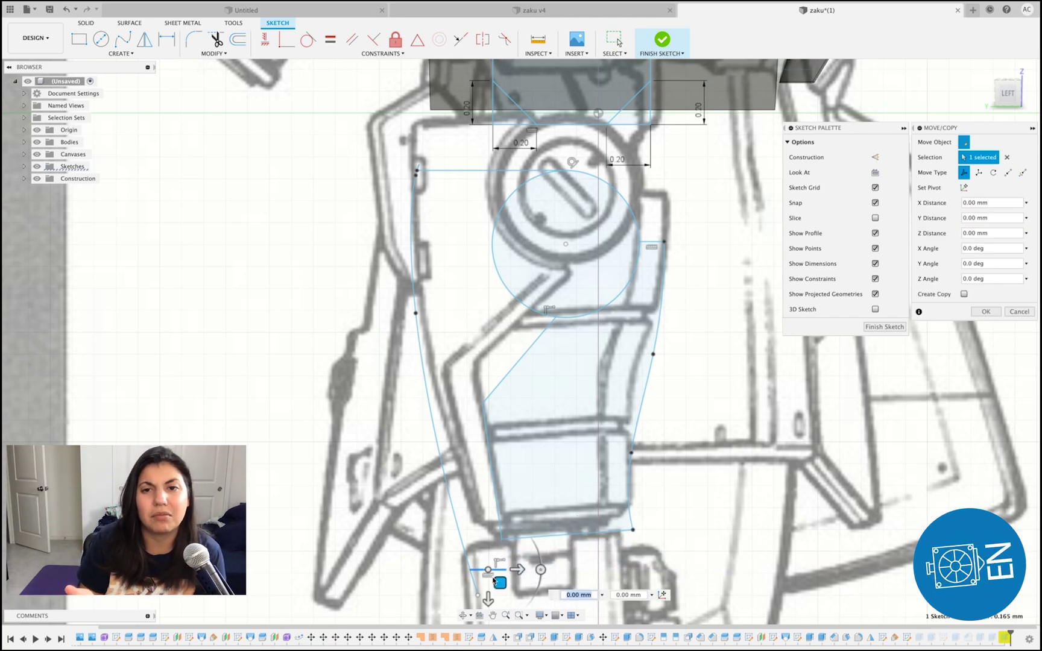
pyautogui.moveTo(501, 582)
pyautogui.mouseDown()
pyautogui.moveTo(506, 560)
pyautogui.moveTo(486, 547)
pyautogui.mouseUp()
pyautogui.scroll(5, 509, 552)
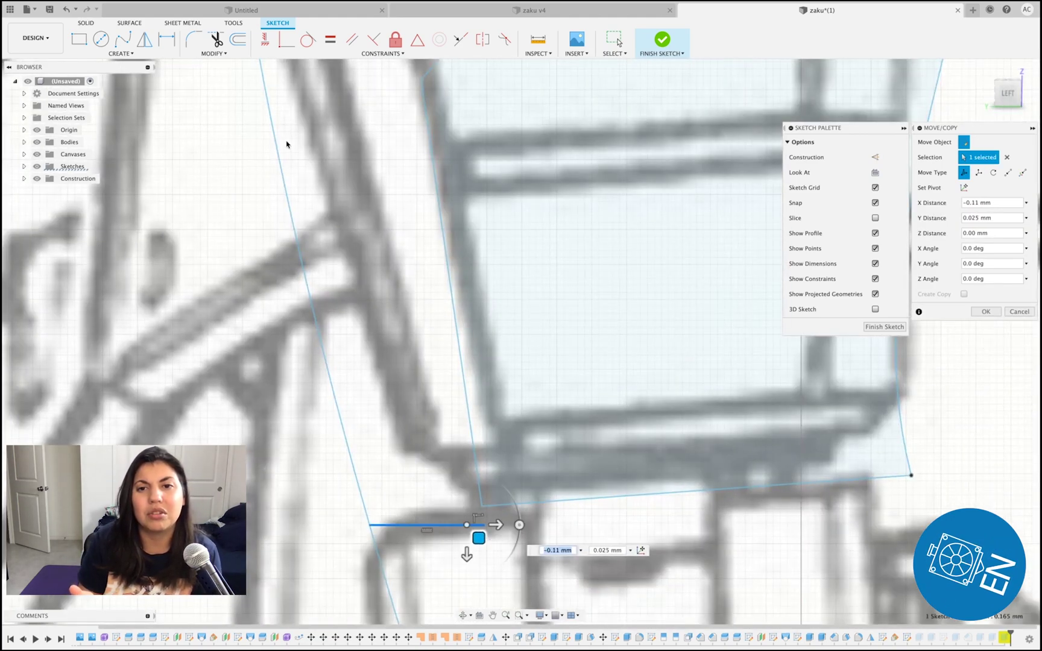
pyautogui.click(214, 53)
pyautogui.click(211, 87)
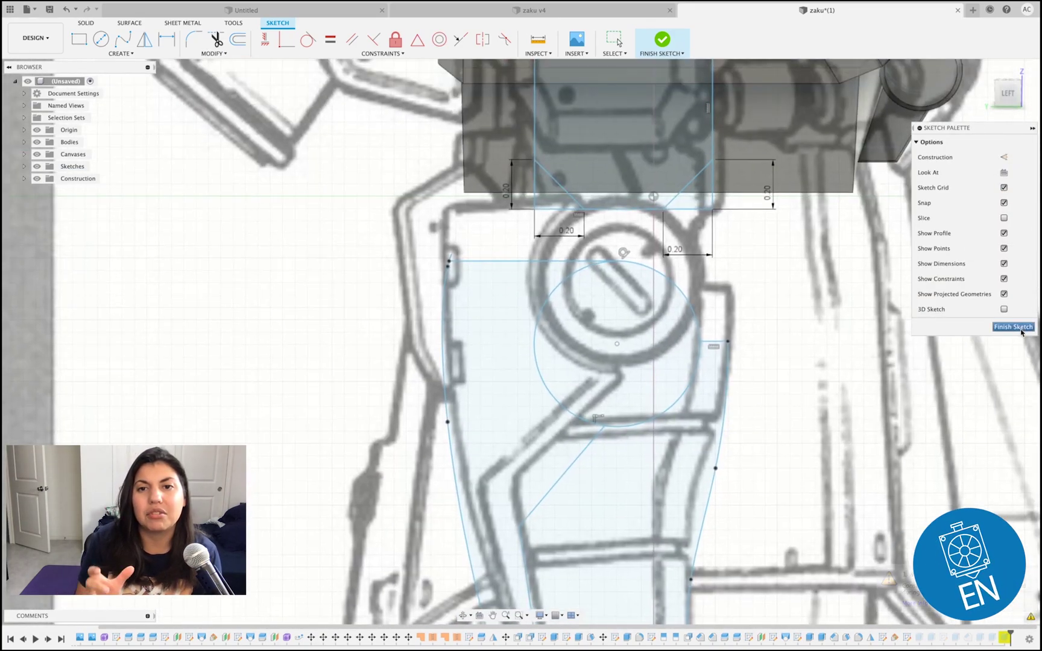
pyautogui.click(1019, 328)
# Rotate the forearm's two outer side faces together by 5 degrees about X
pyautogui.click(1022, 99)
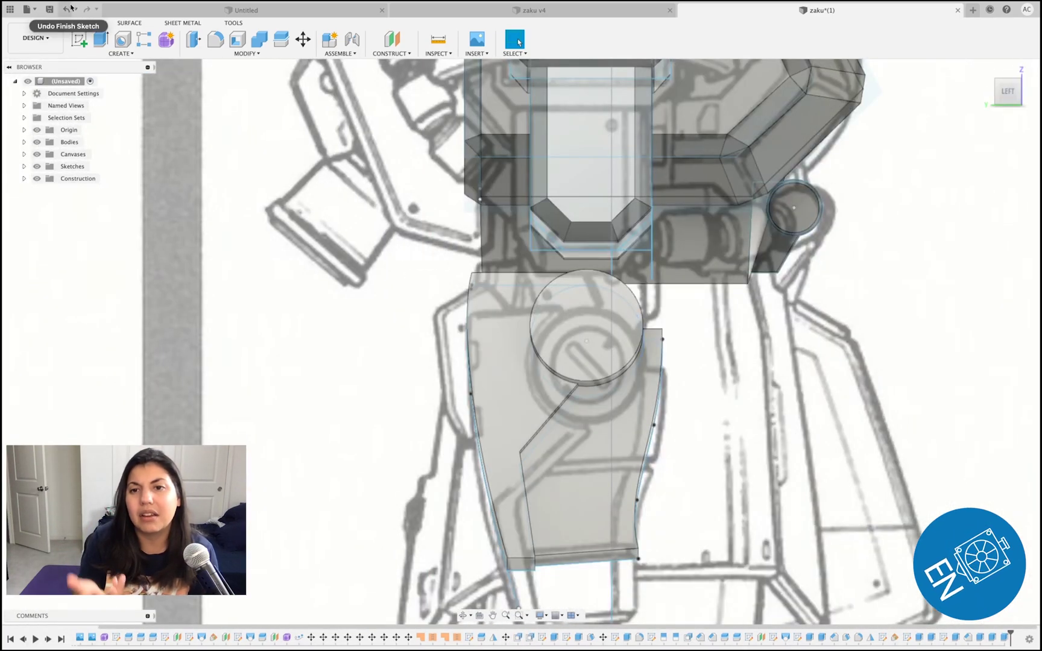
pyautogui.click(522, 385)
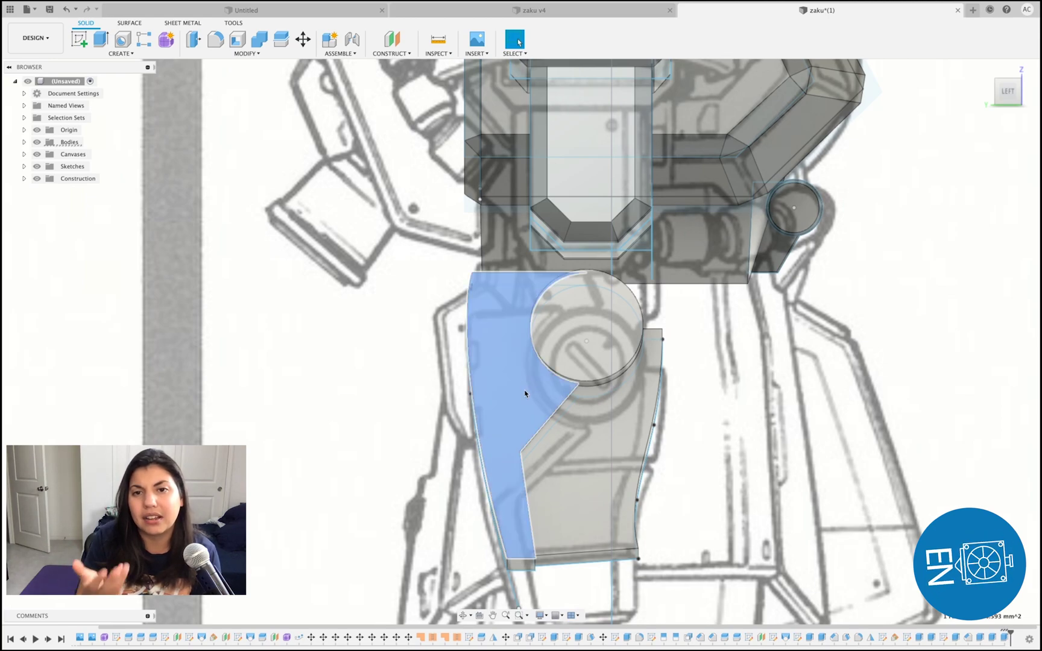
pyautogui.click(303, 40)
pyautogui.click(583, 414)
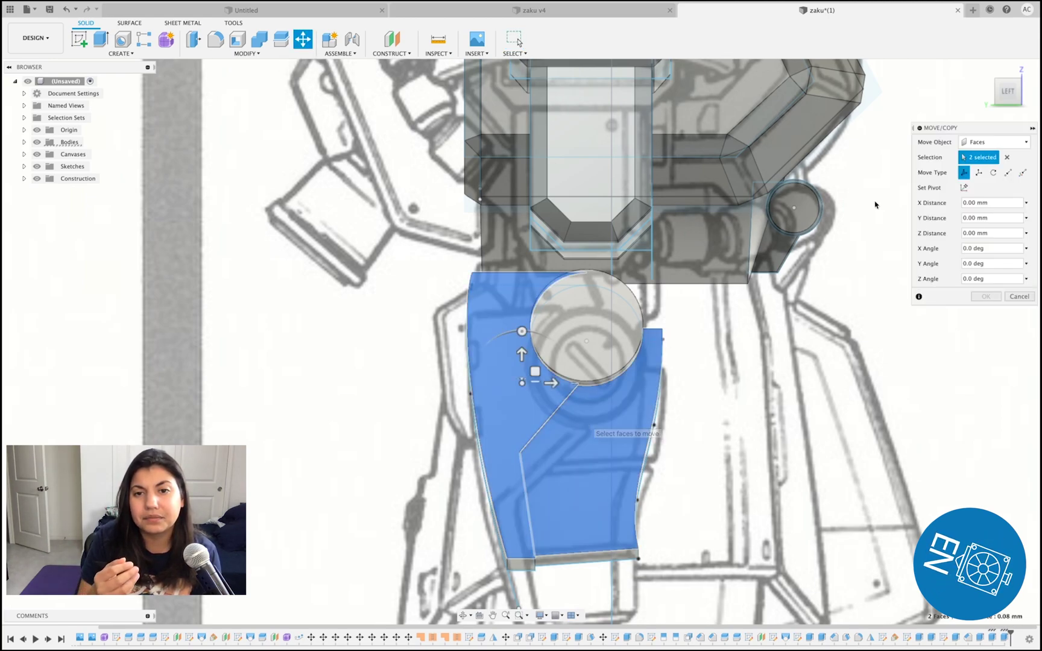
pyautogui.click(1024, 91)
pyautogui.moveTo(420, 372); pyautogui.dragTo(420, 380)
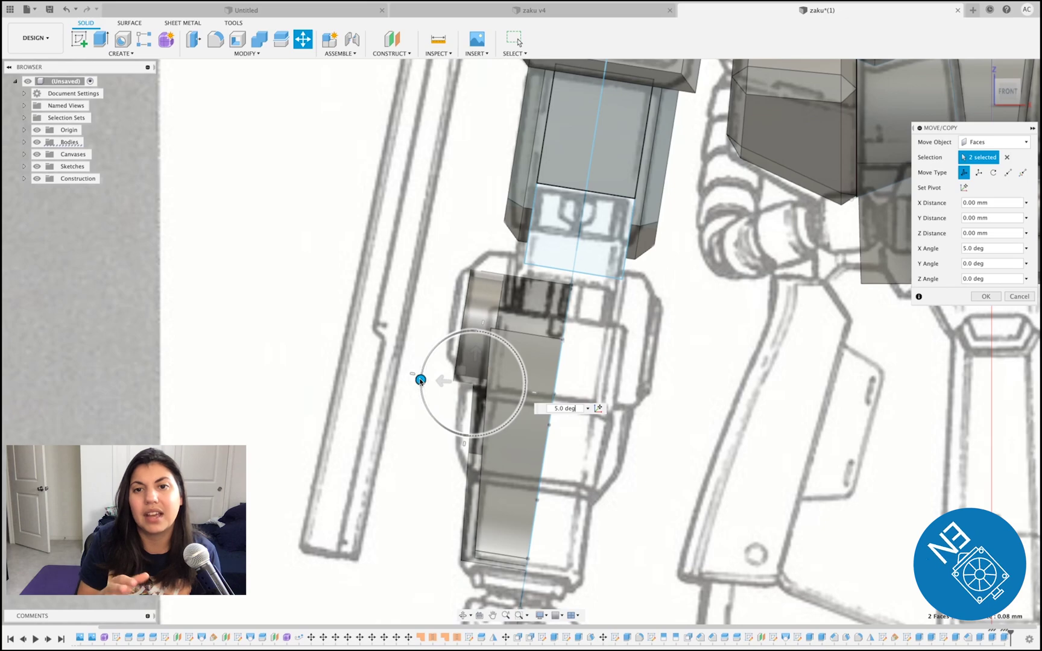
pyautogui.click(985, 296)
# Draft the elbow disc's cylindrical side by 27 degrees, using its flat outer face as the pull direction
pyautogui.click(247, 53)
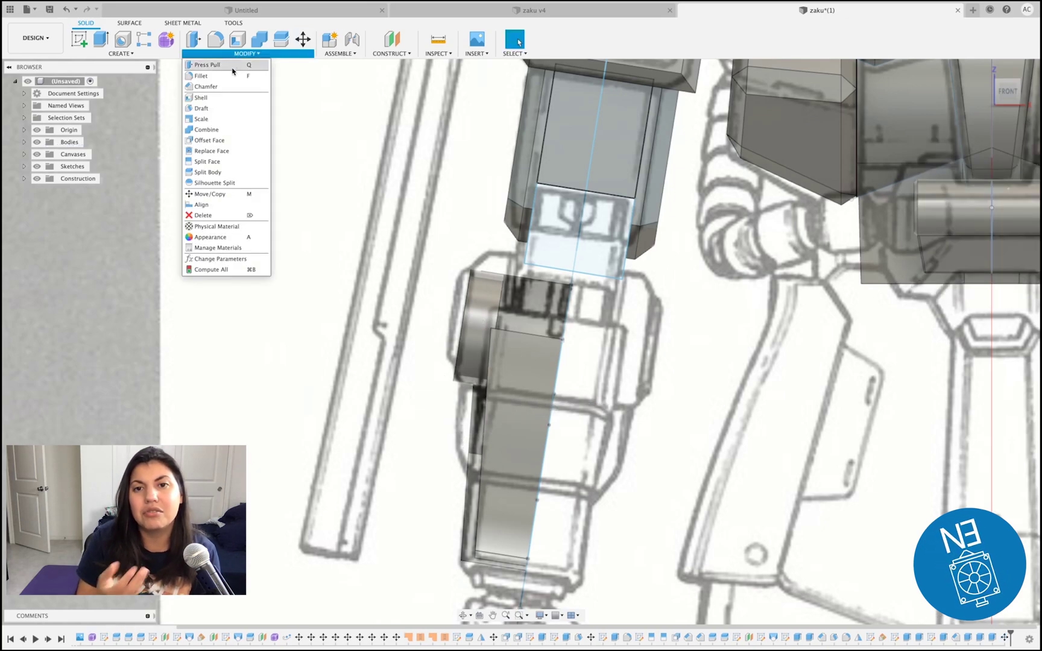
pyautogui.click(204, 110)
pyautogui.click(989, 90)
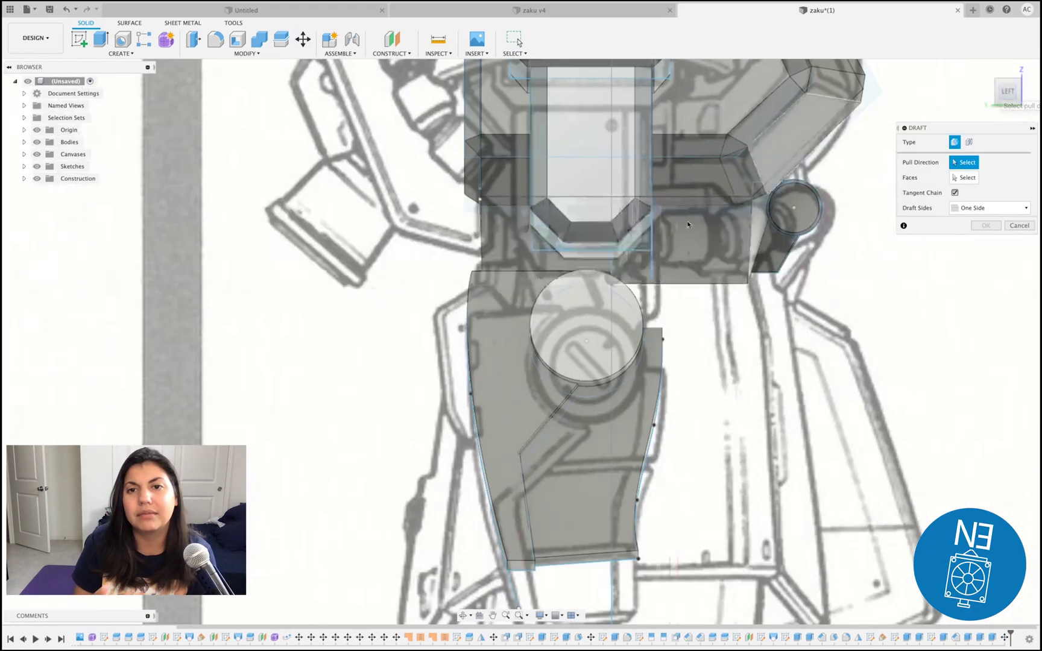
pyautogui.click(603, 358)
pyautogui.moveTo(1012, 94); pyautogui.dragTo(867, 215)
pyautogui.click(608, 349)
pyautogui.click(1002, 92)
pyautogui.moveTo(511, 453); pyautogui.dragTo(508, 443)
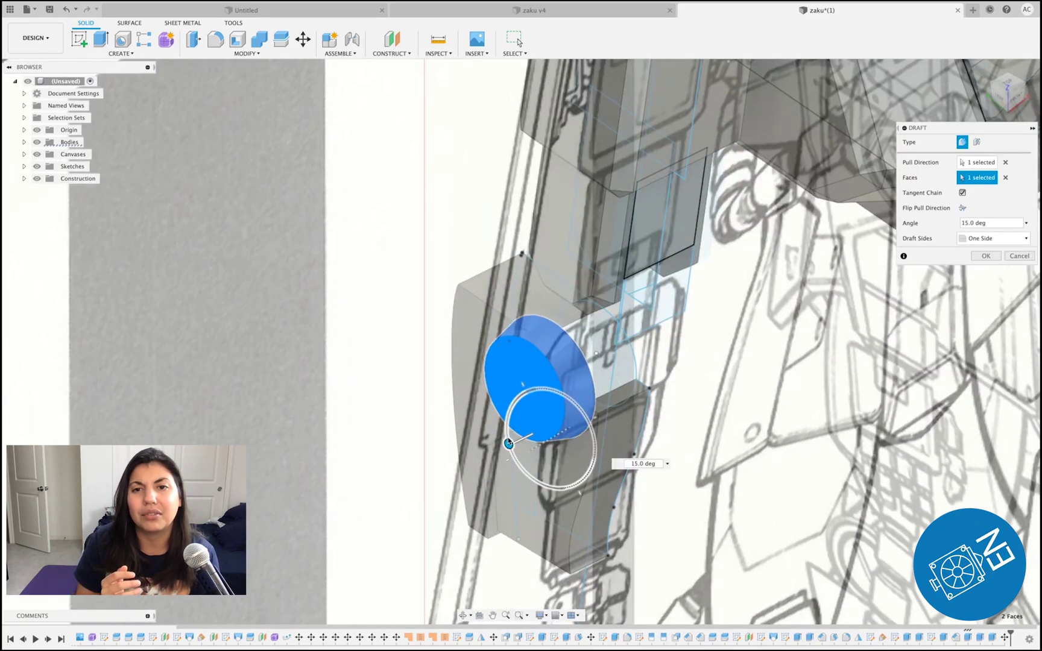
pyautogui.click(998, 99)
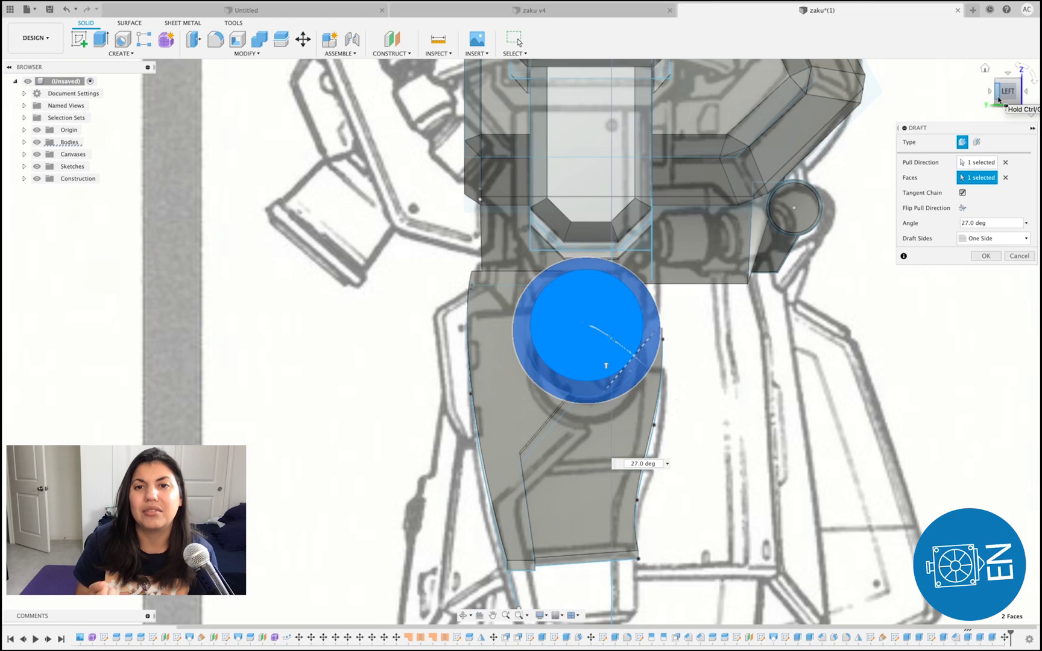
pyautogui.click(983, 261)
# Hide the reference canvases and view the arm bodies at an angle
pyautogui.moveTo(1008, 94); pyautogui.dragTo(952, 69)
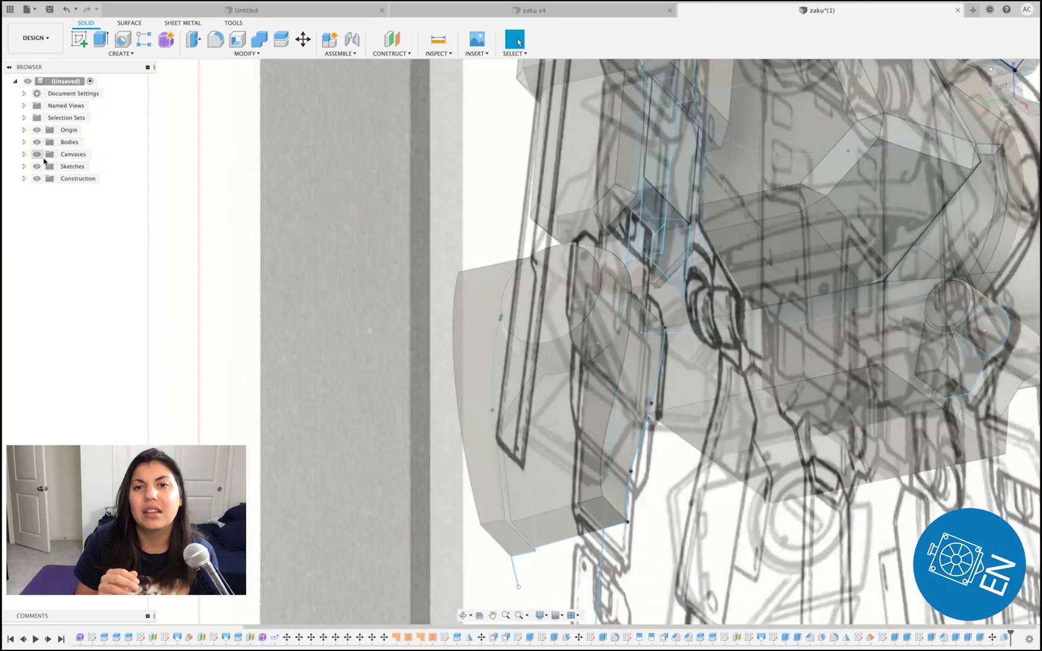
pyautogui.click(38, 155)
pyautogui.click(1003, 88)
pyautogui.moveTo(1005, 94); pyautogui.dragTo(964, 75)
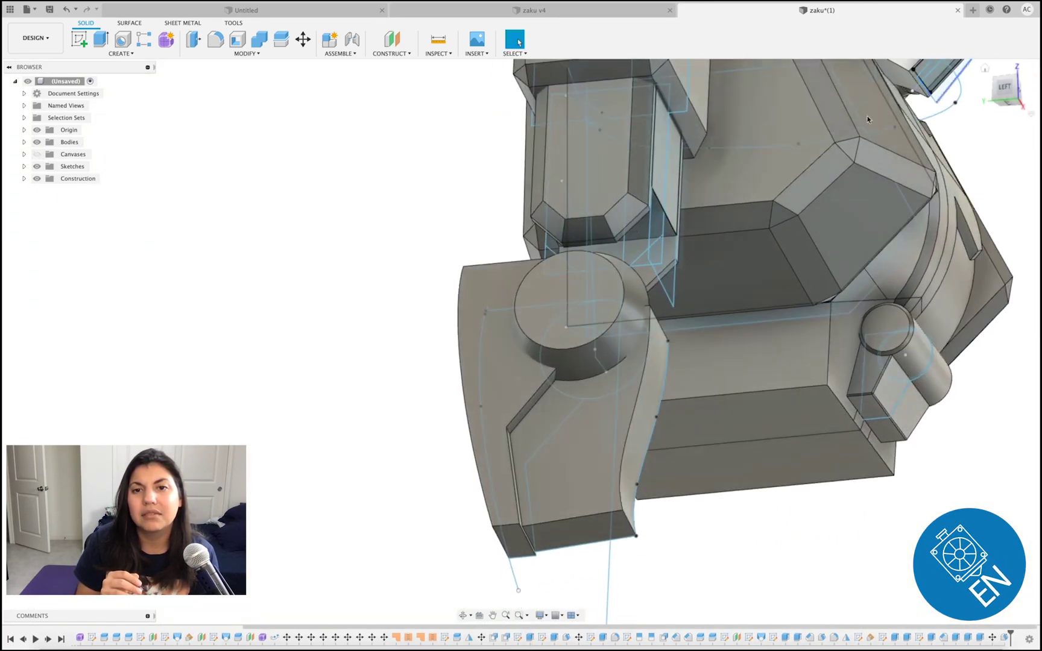
# Rotate the flat face of the forearm's raised outer strip by -5 degrees about Y
pyautogui.click(512, 380)
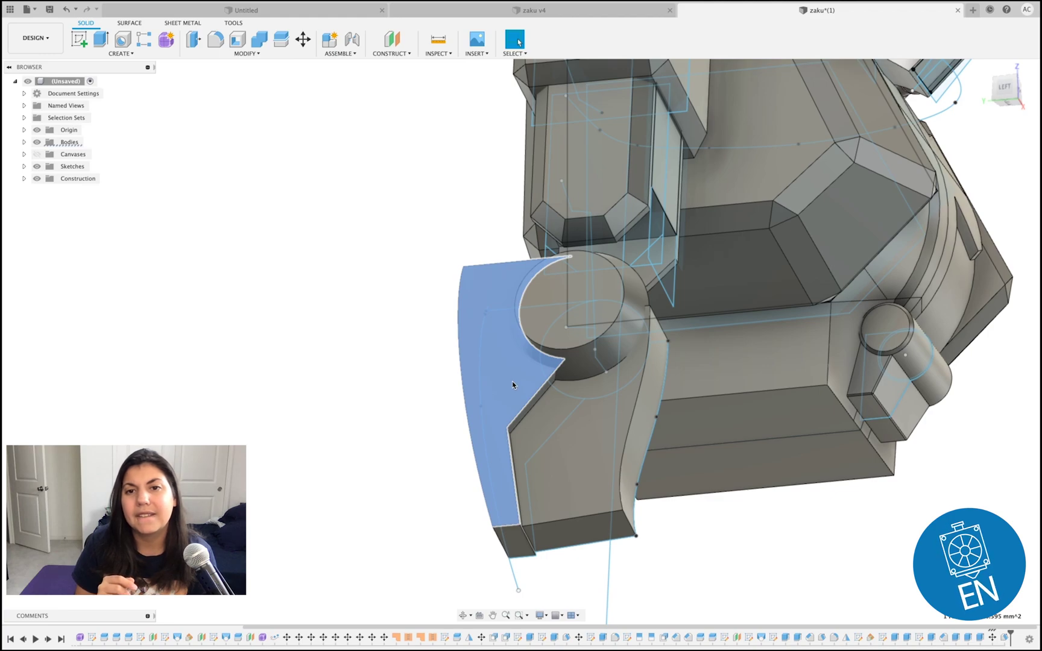
pyautogui.click(303, 39)
pyautogui.moveTo(1006, 94)
pyautogui.mouseDown()
pyautogui.moveTo(978, 76)
pyautogui.moveTo(1000, 114)
pyautogui.moveTo(1005, 96)
pyautogui.mouseUp()
pyautogui.click(446, 333)
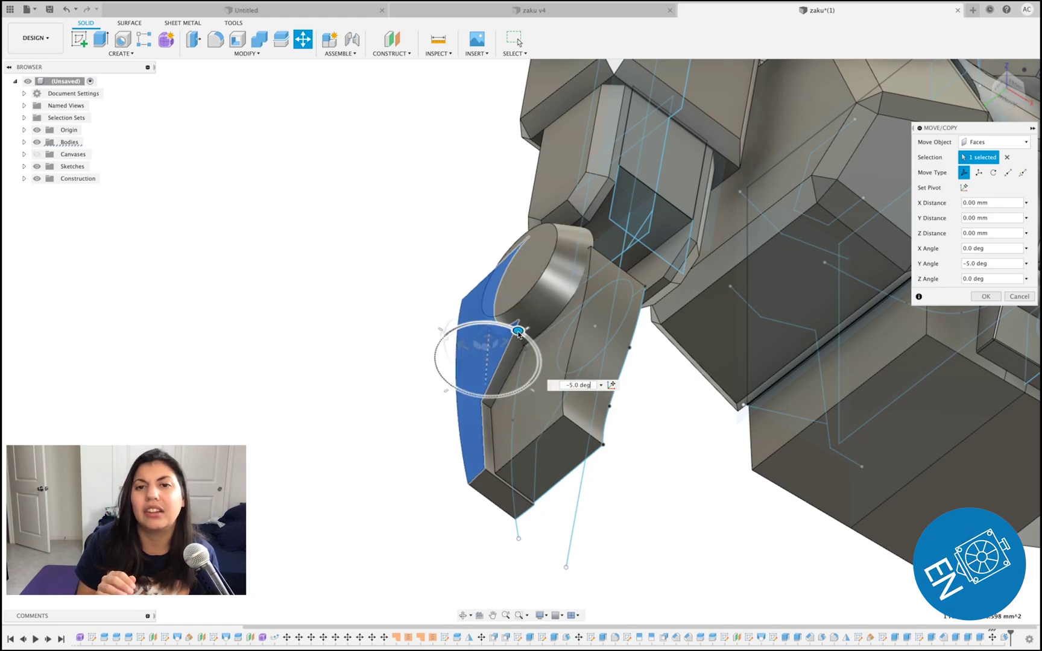
pyautogui.click(985, 296)
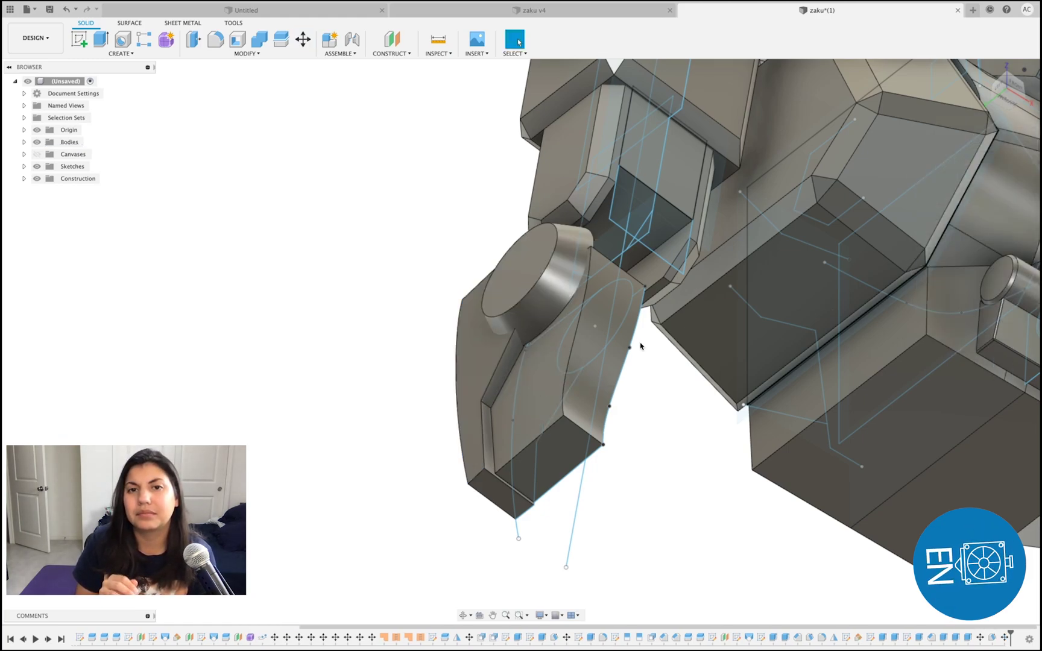
# Fillet the forearm's long side edges, the raised strip's edges, the upper edge and the elbow disc's outer rim with a 0.05 mm radius
pyautogui.click(242, 57)
pyautogui.click(201, 76)
pyautogui.click(573, 344)
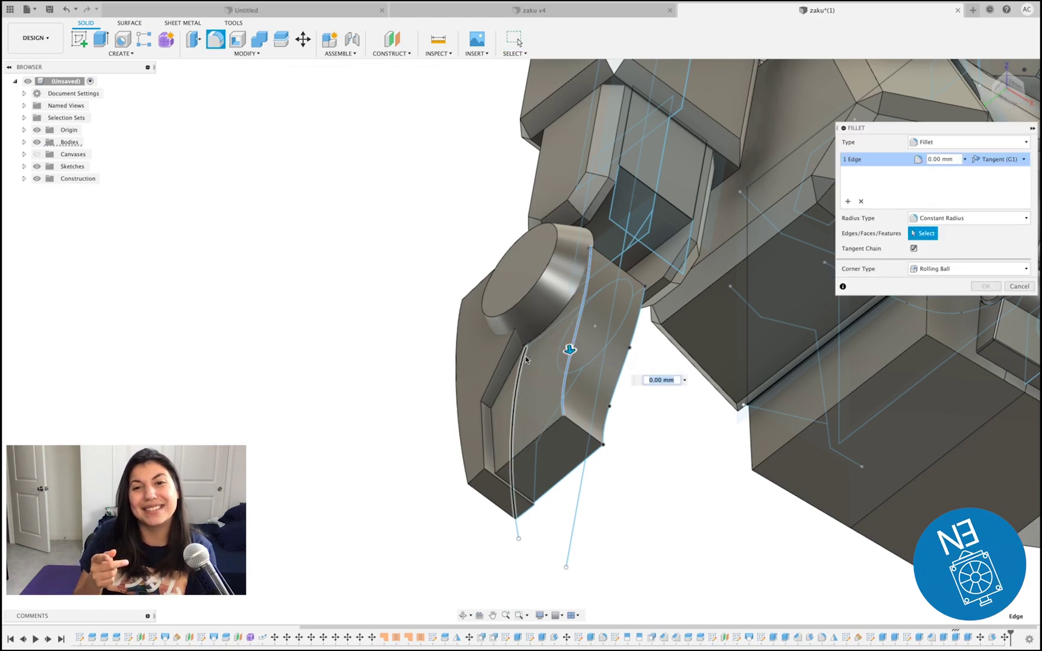
pyautogui.click(483, 412)
pyautogui.click(508, 488)
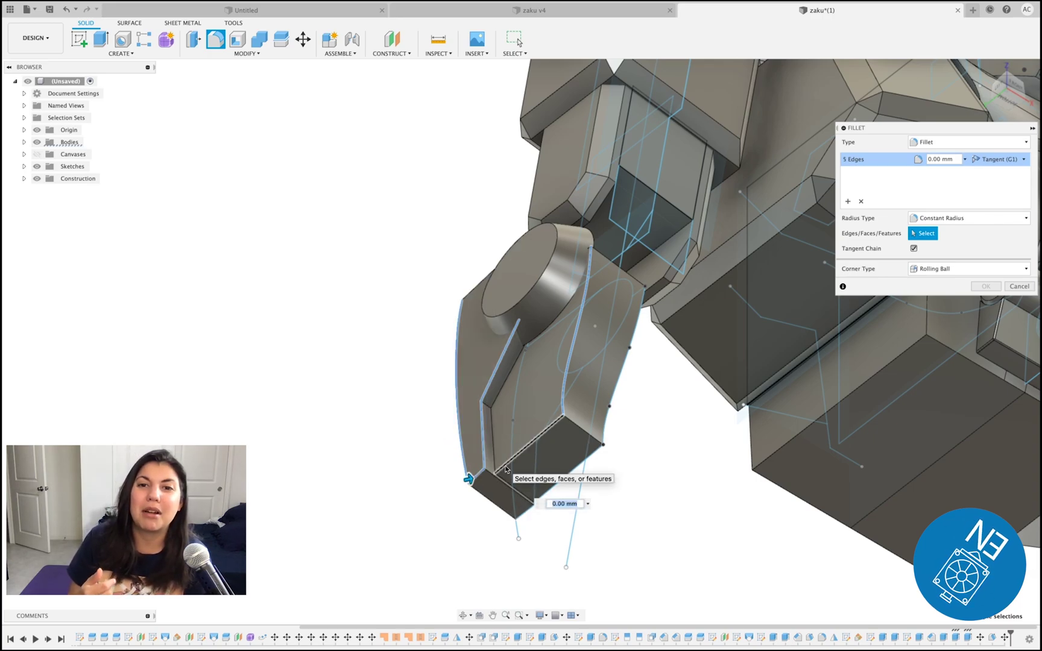
pyautogui.click(483, 287)
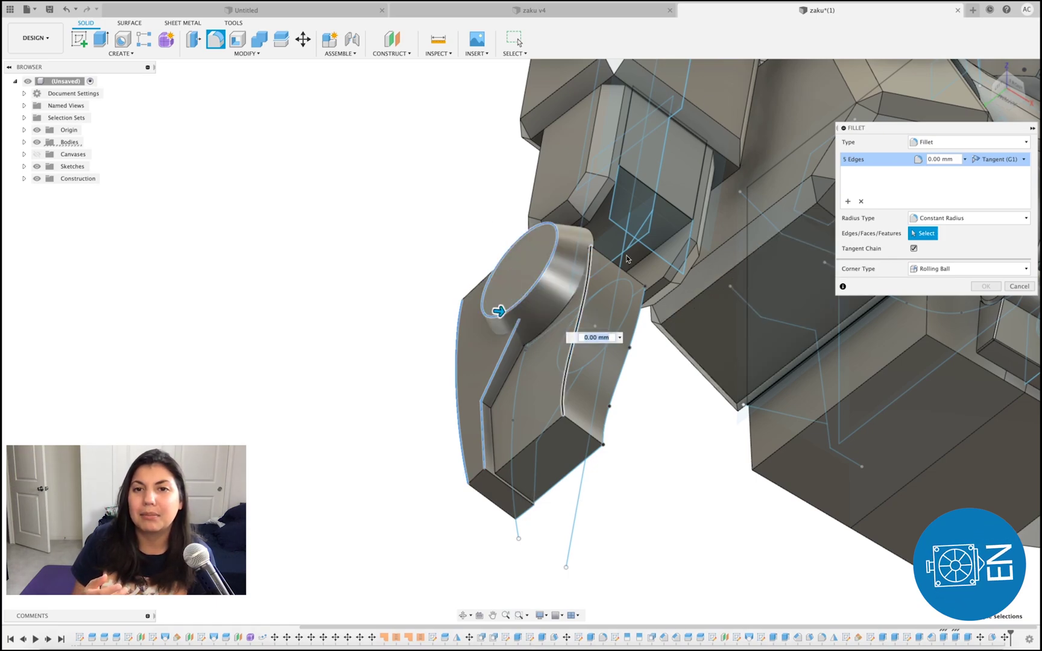
pyautogui.click(1005, 90)
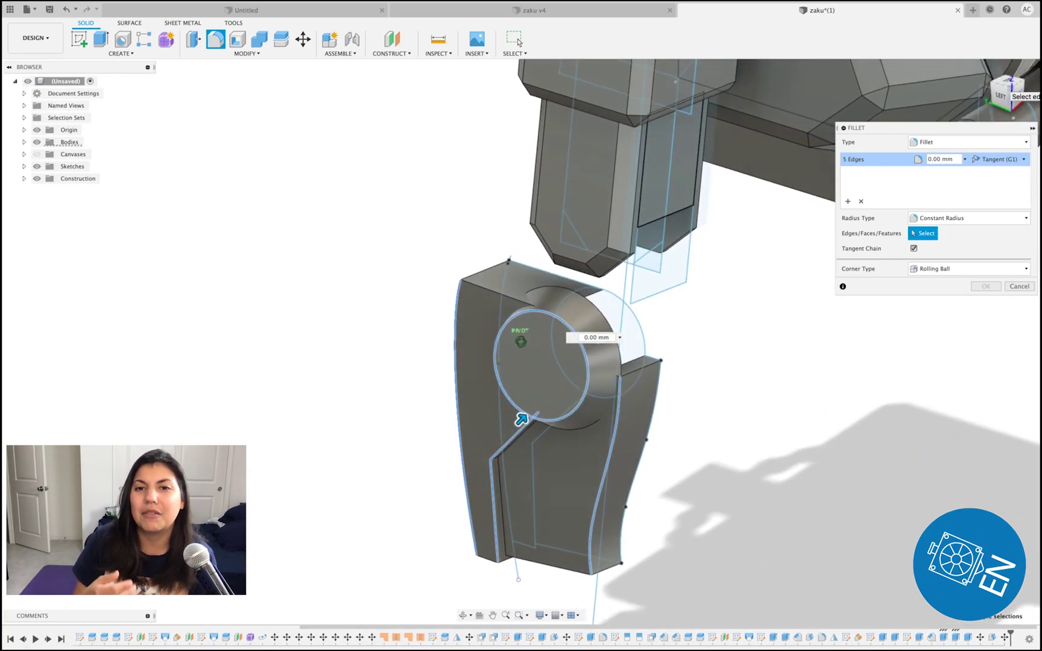
pyautogui.click(504, 293)
pyautogui.click(996, 93)
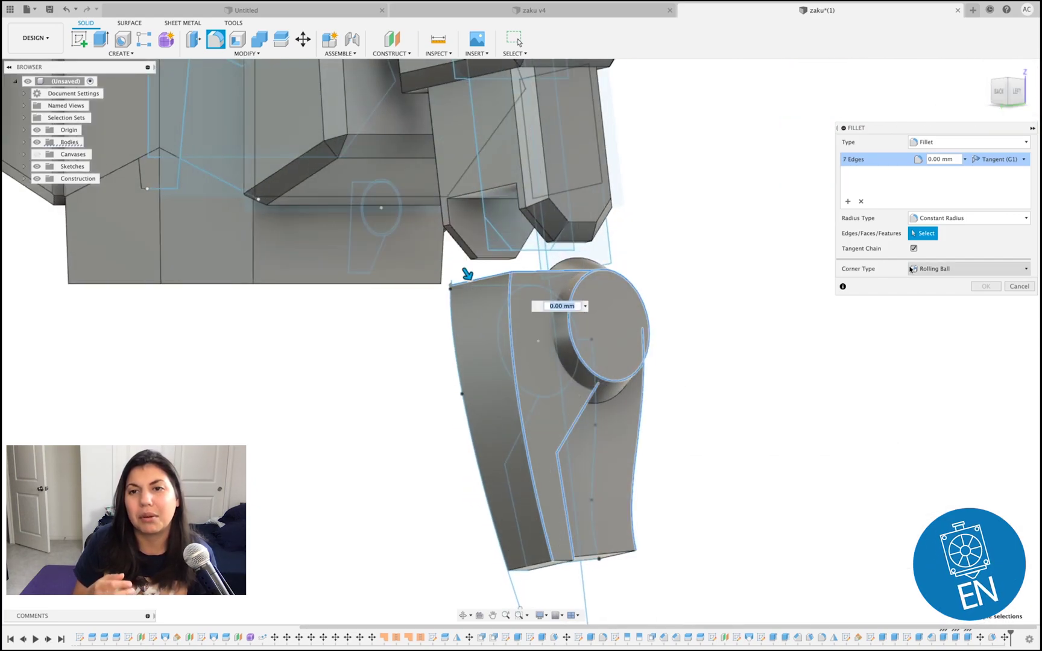
pyautogui.click(1017, 91)
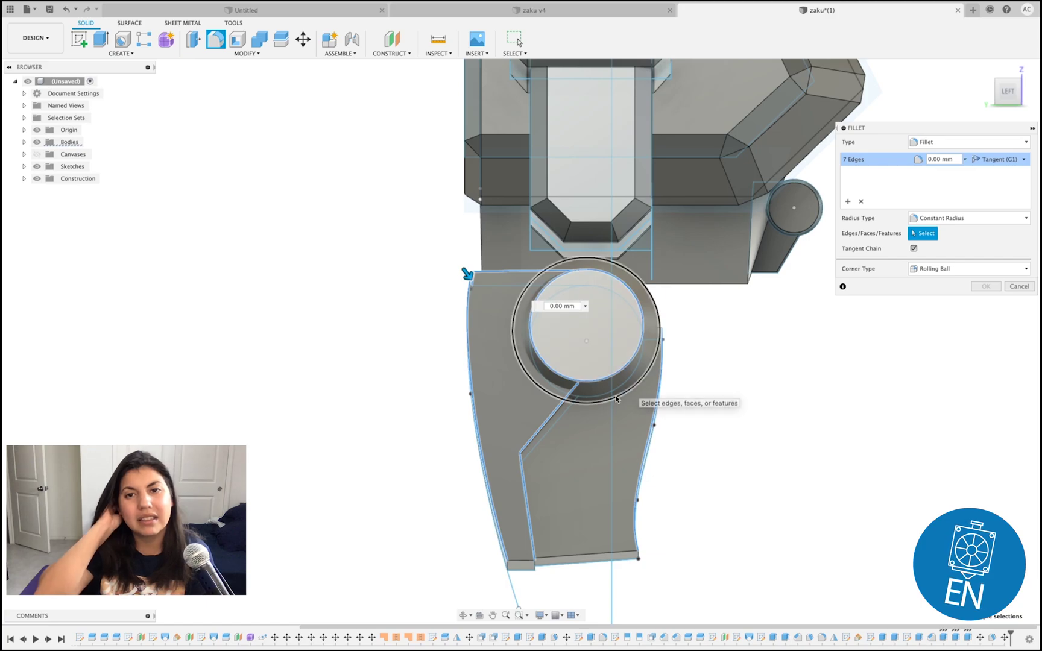
pyautogui.moveTo(467, 273); pyautogui.dragTo(469, 275)
pyautogui.click(1024, 91)
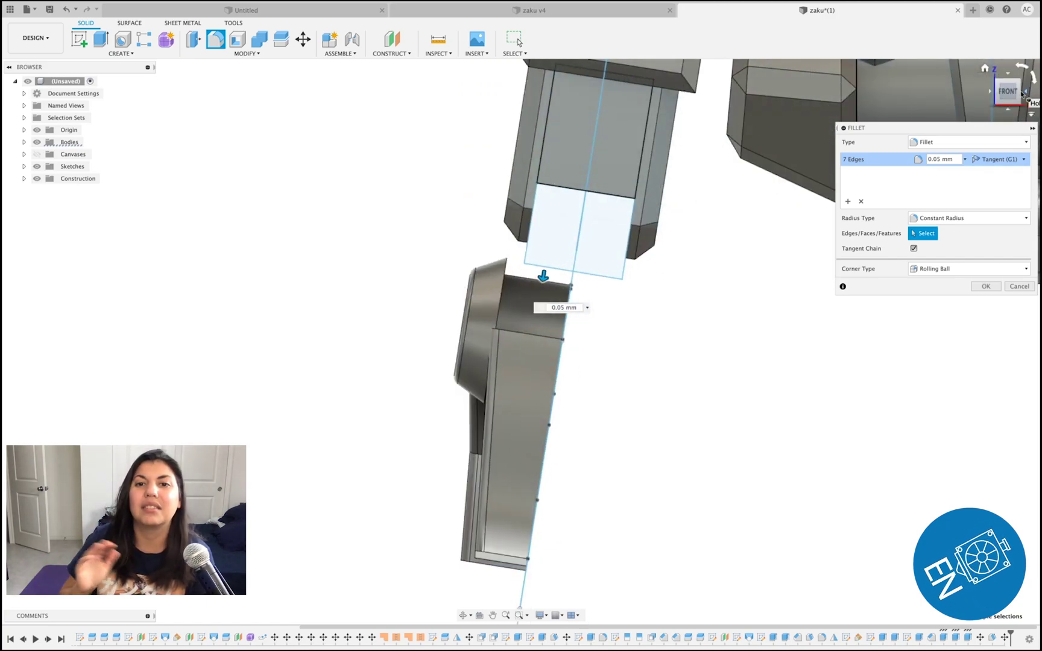
pyautogui.click(987, 287)
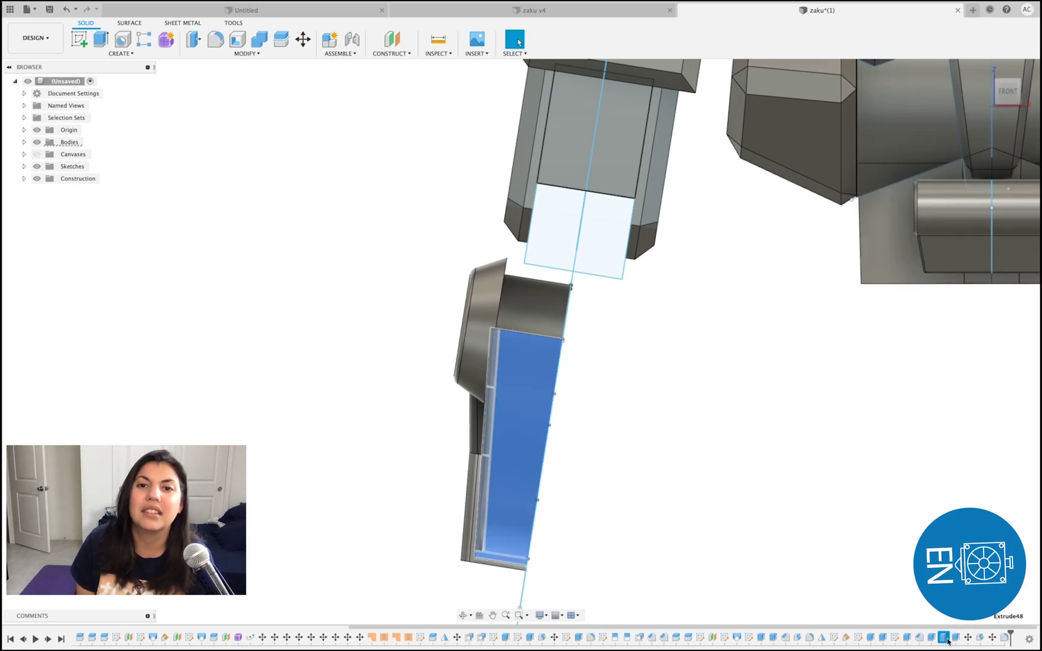
# Edit the forearm's main body extrusion and set its distance to 0.45 mm
pyautogui.click(964, 535)
pyautogui.scroll(4, 464, 459)
pyautogui.moveTo(467, 431); pyautogui.dragTo(455, 430)
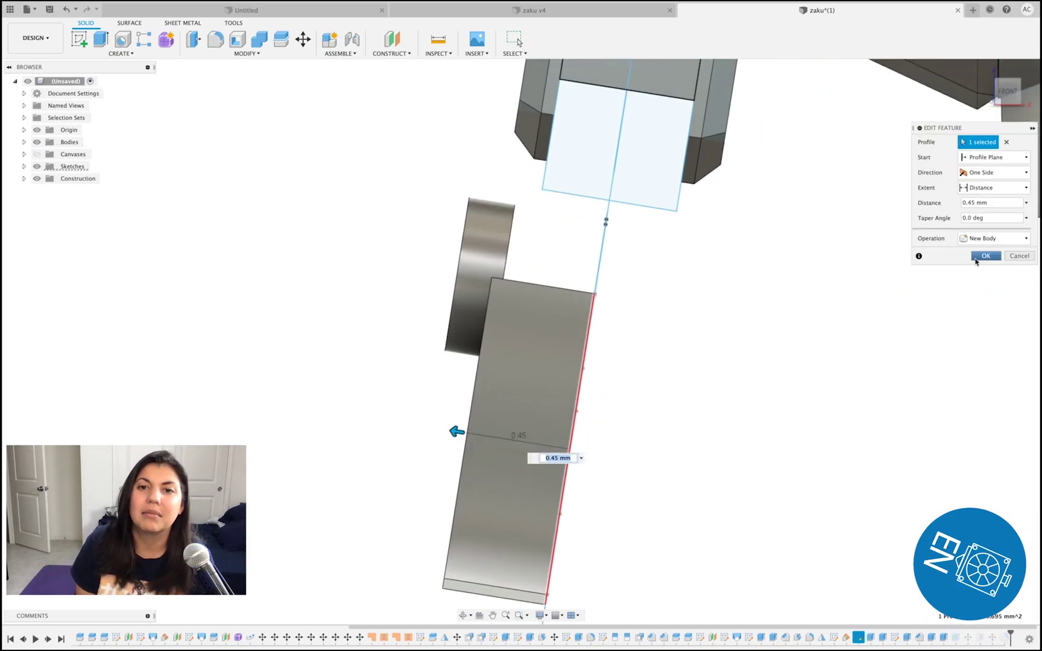
pyautogui.click(983, 259)
pyautogui.scroll(-2, 920, 295)
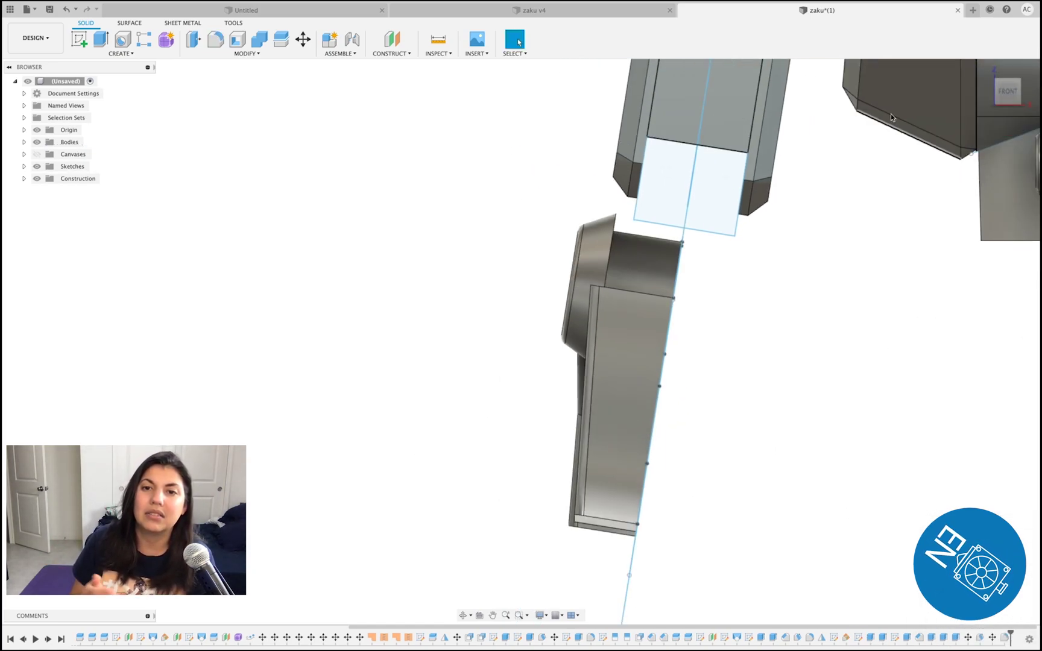
# Edit the upper arm's front sketch and draw a line down over the forearm plus a perpendicular line crossing below the elbow
pyautogui.click(999, 95)
pyautogui.moveTo(1000, 95); pyautogui.dragTo(964, 33)
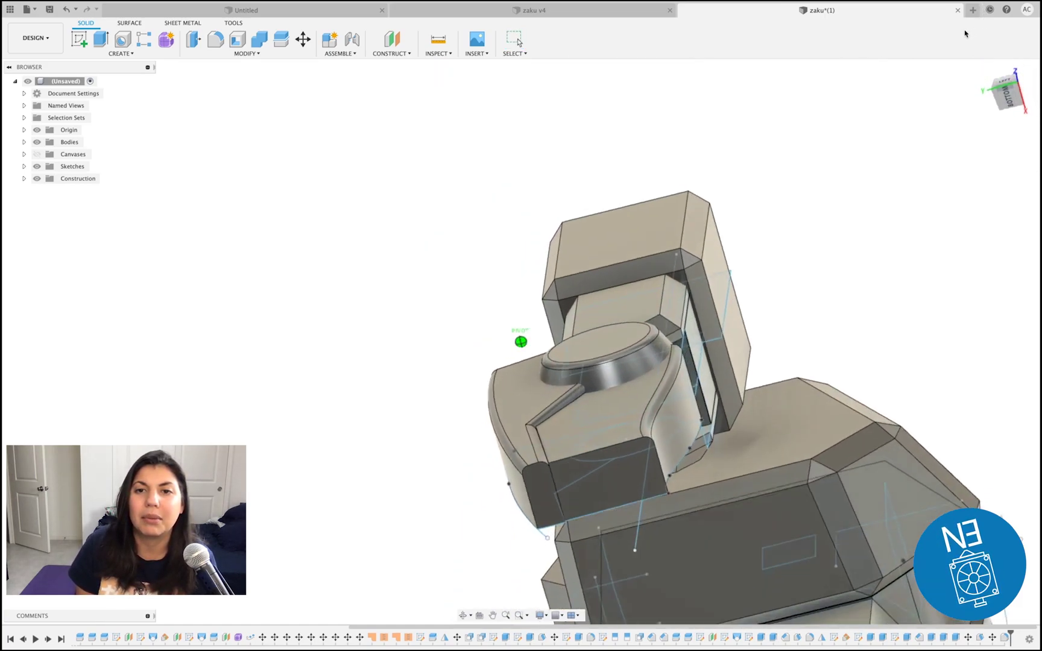
pyautogui.click(1008, 92)
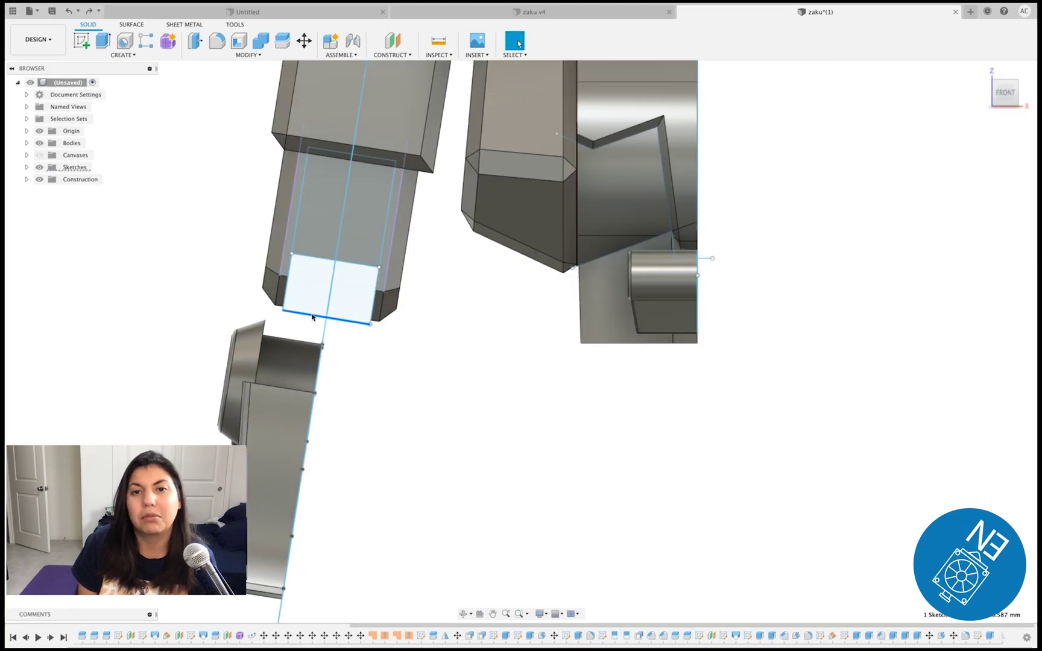
pyautogui.click(298, 302)
pyautogui.click(286, 280)
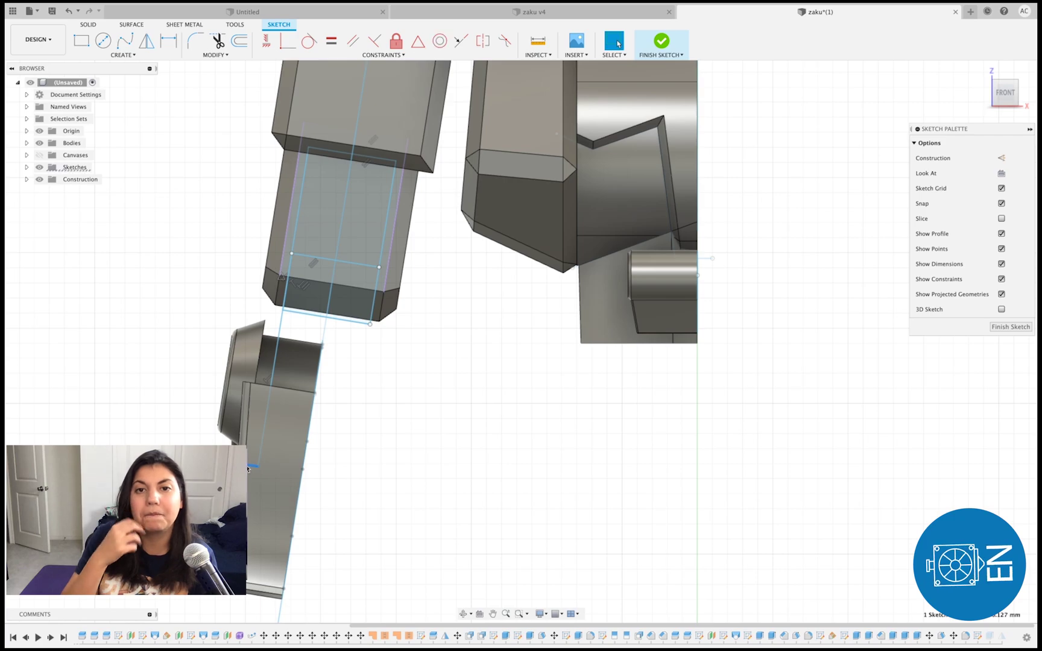
pyautogui.scroll(2, 247, 469)
pyautogui.click(275, 392)
pyautogui.doubleClick(409, 411)
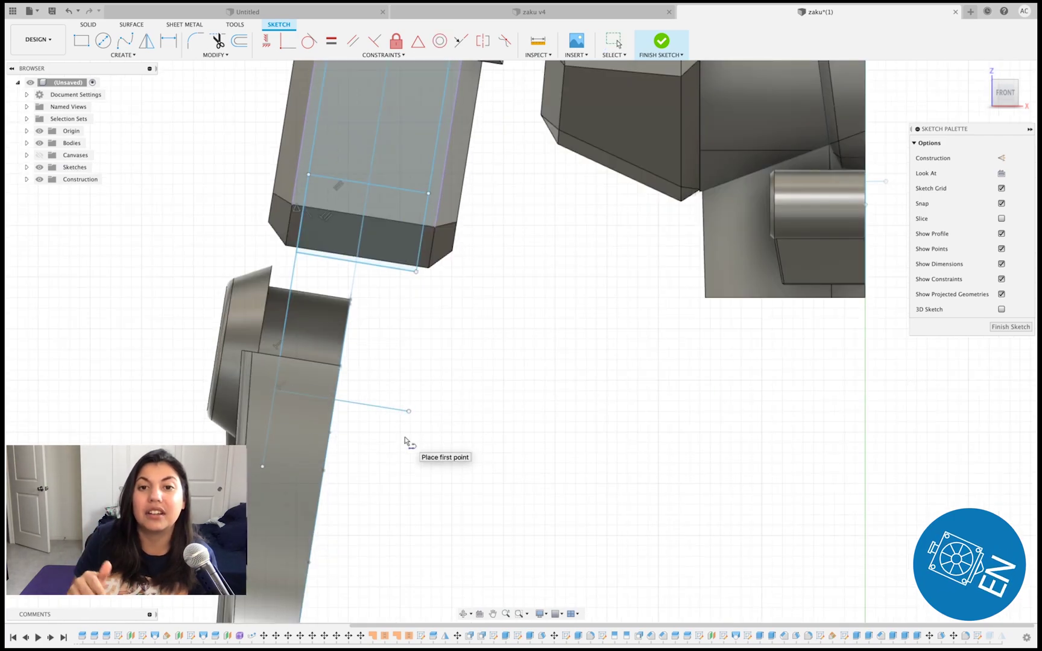
# Draw the remaining lines of a tilted rectangle from the elbow disc's inner face across the forearm's upper end, and finish the sketch
pyautogui.scroll(5, 264, 311)
pyautogui.click(297, 186)
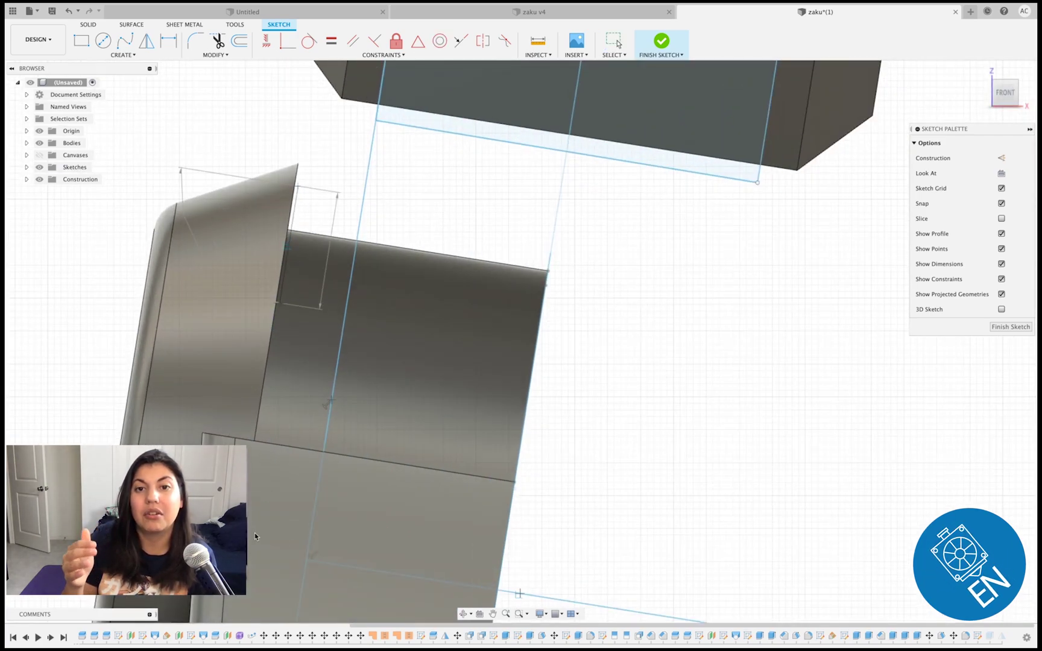
pyautogui.click(244, 501)
pyautogui.press('Escape')
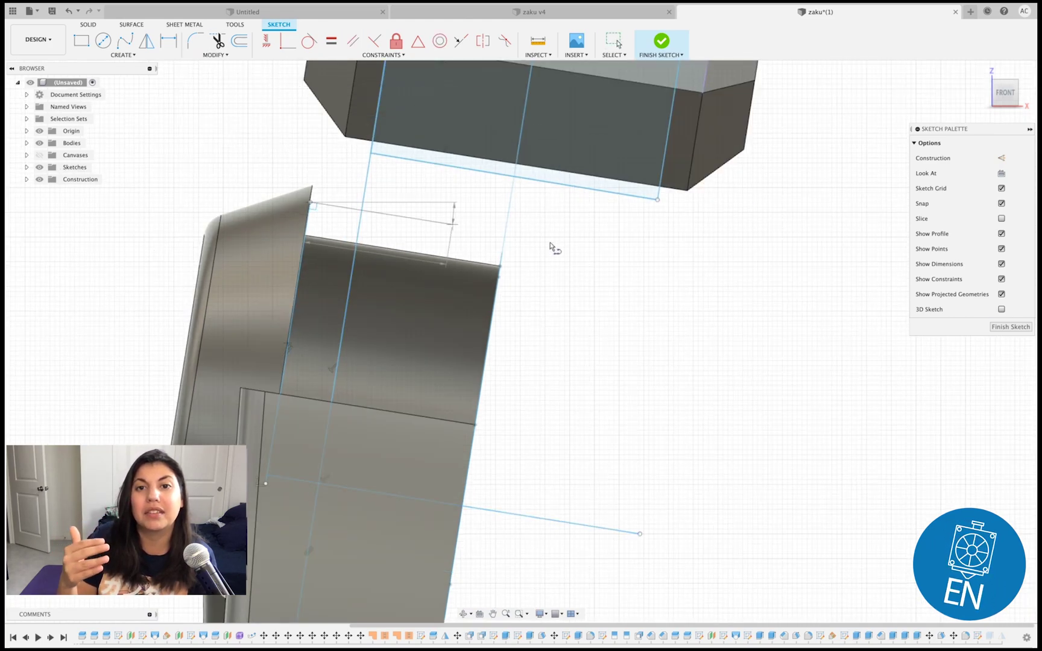
pyautogui.click(526, 514)
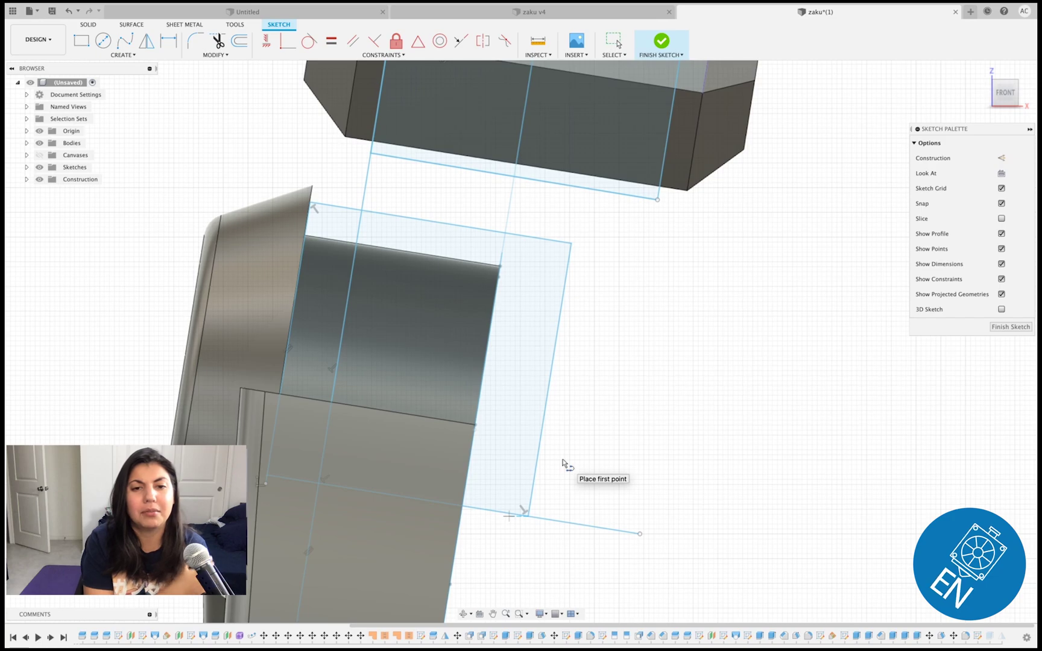
pyautogui.click(662, 40)
# Cut the two rectangle profiles through the forearm's upper end as a two-sided extrusion, -1.72 mm and -0.27 mm
pyautogui.click(103, 41)
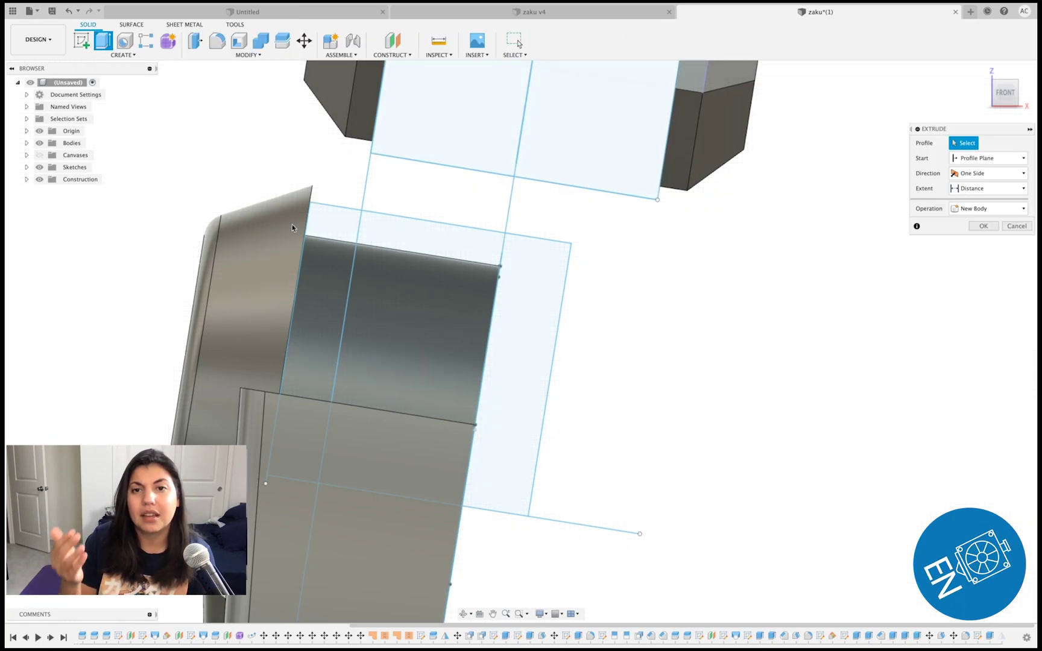
pyautogui.click(392, 281)
pyautogui.click(328, 277)
pyautogui.click(988, 239)
pyautogui.click(976, 254)
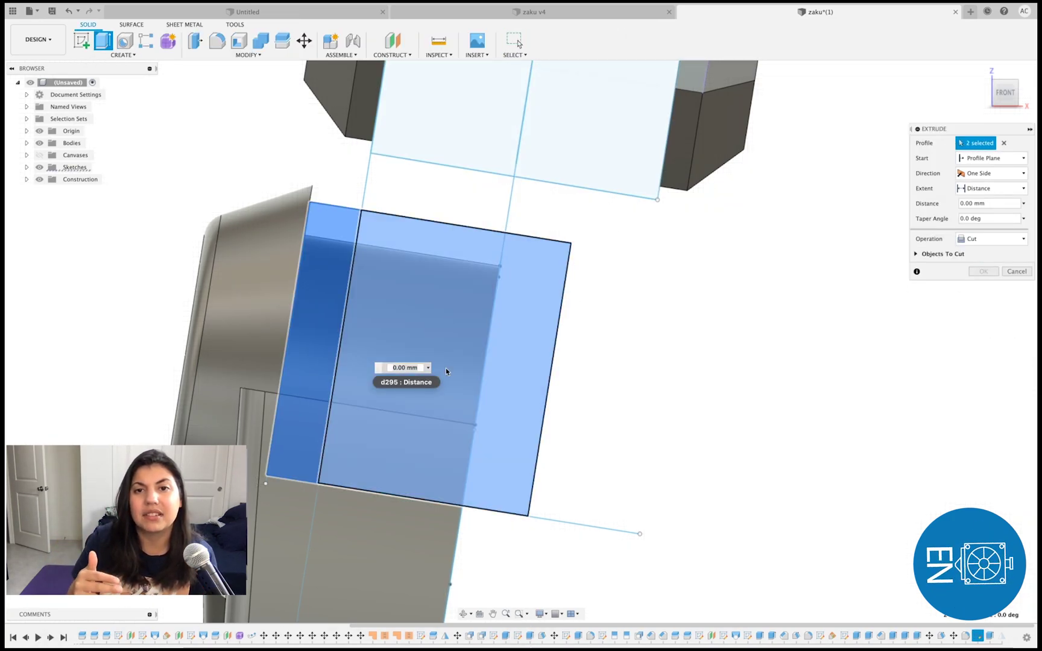
pyautogui.click(1017, 93)
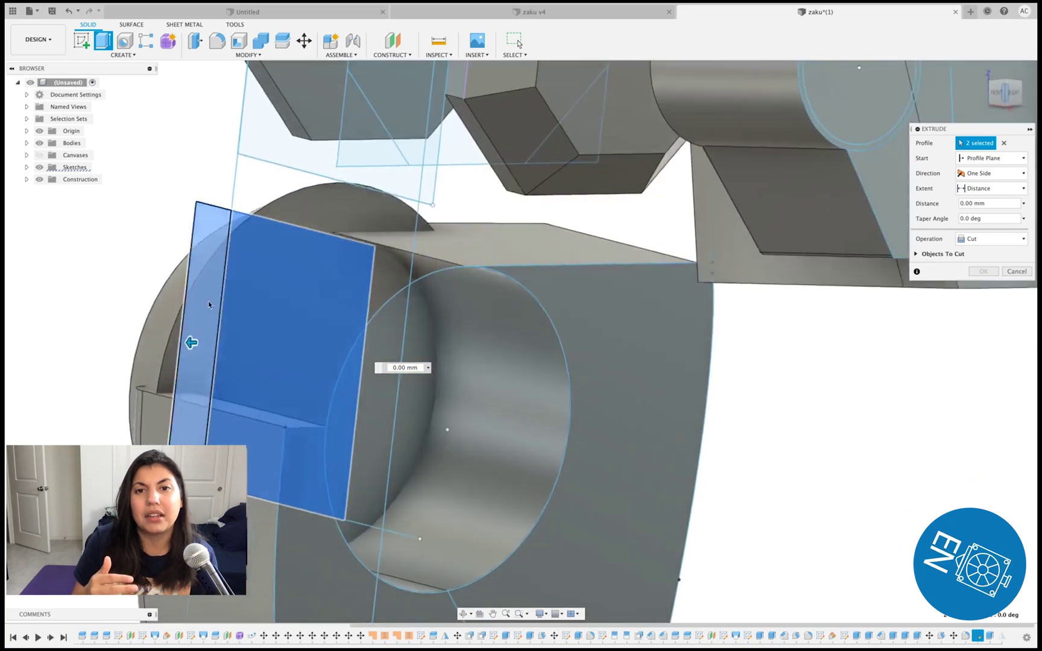
pyautogui.moveTo(190, 343); pyautogui.dragTo(808, 343)
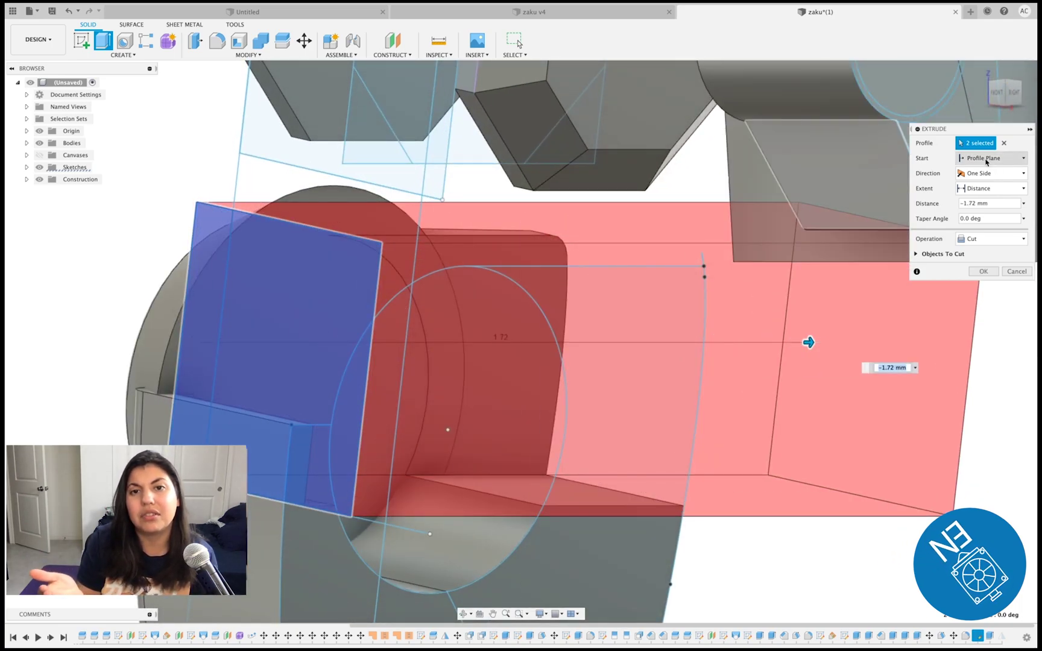
pyautogui.click(989, 173)
pyautogui.click(981, 197)
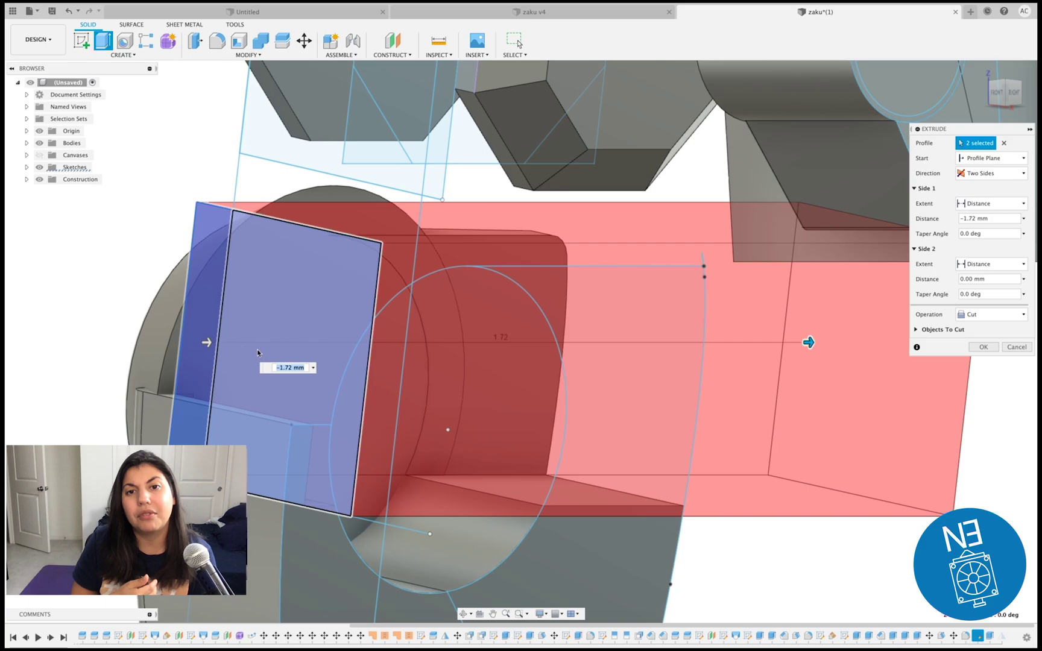
pyautogui.moveTo(257, 349); pyautogui.dragTo(100, 344)
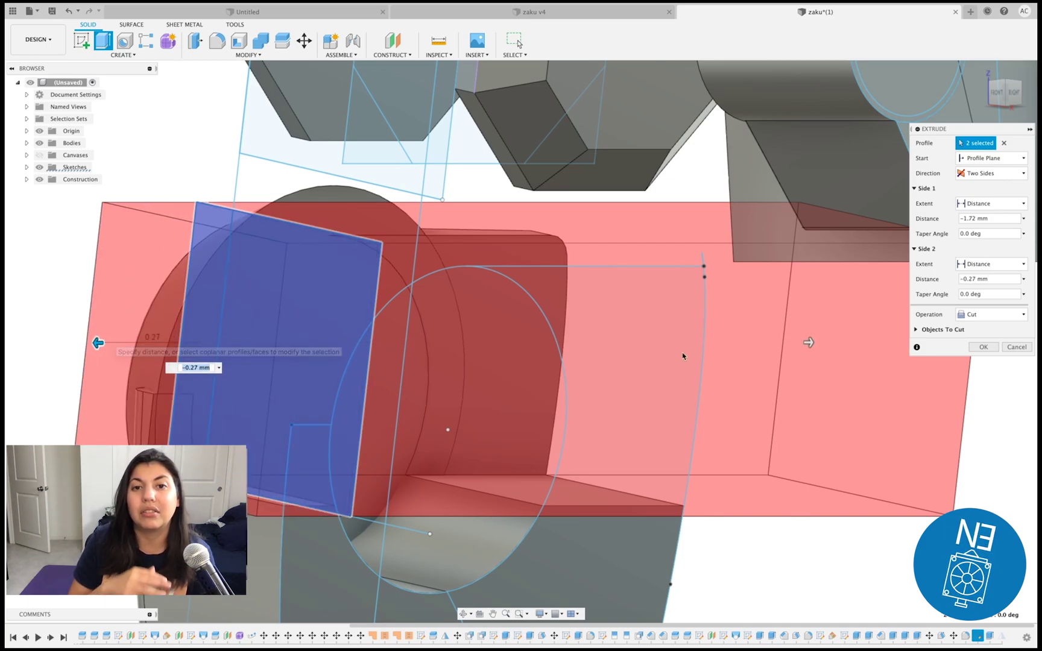
pyautogui.click(981, 346)
pyautogui.click(1004, 95)
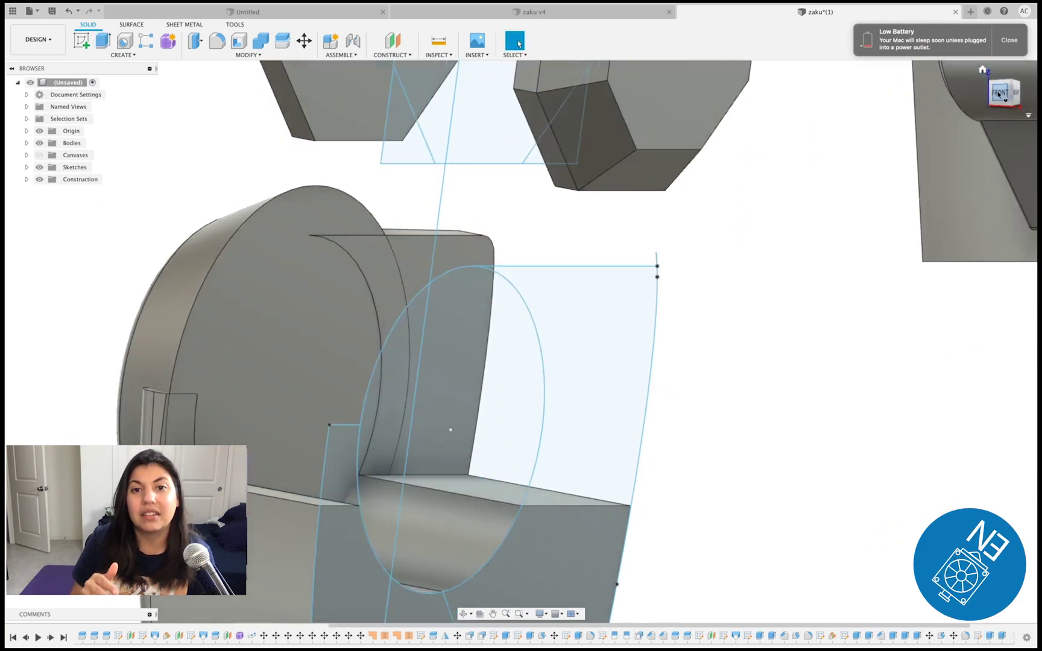
pyautogui.click(1017, 92)
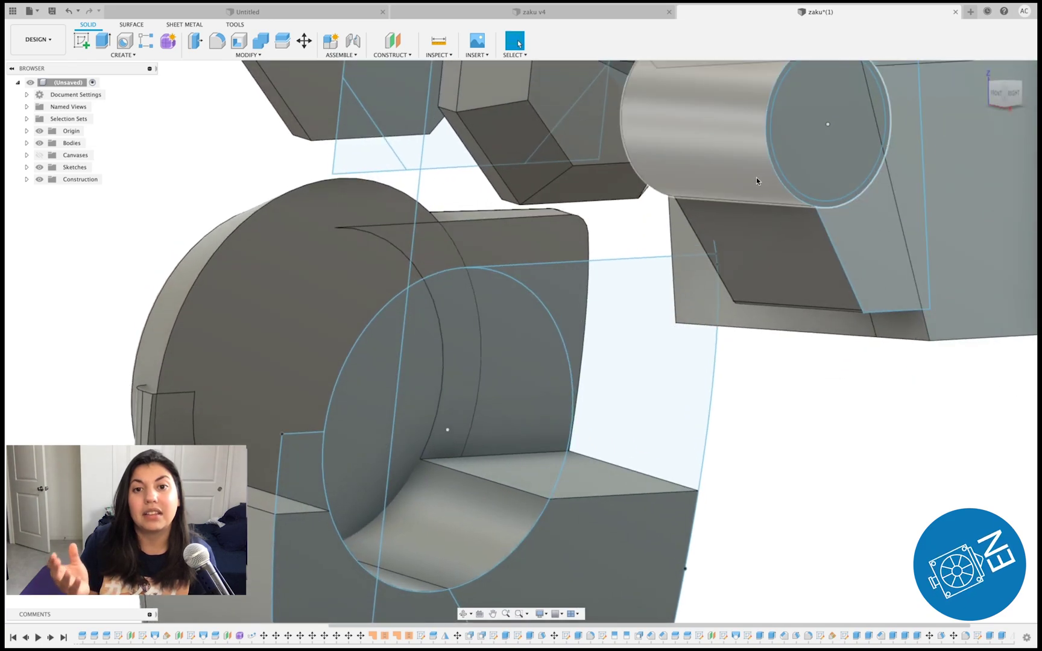
pyautogui.click(286, 505)
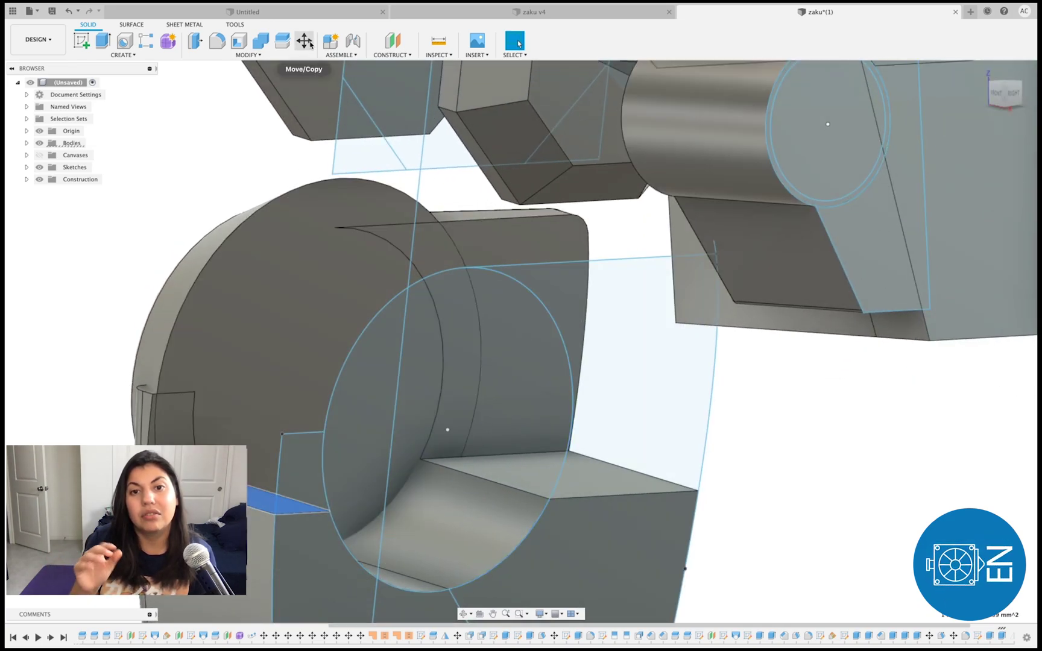
pyautogui.click(304, 41)
pyautogui.moveTo(253, 438); pyautogui.dragTo(269, 445)
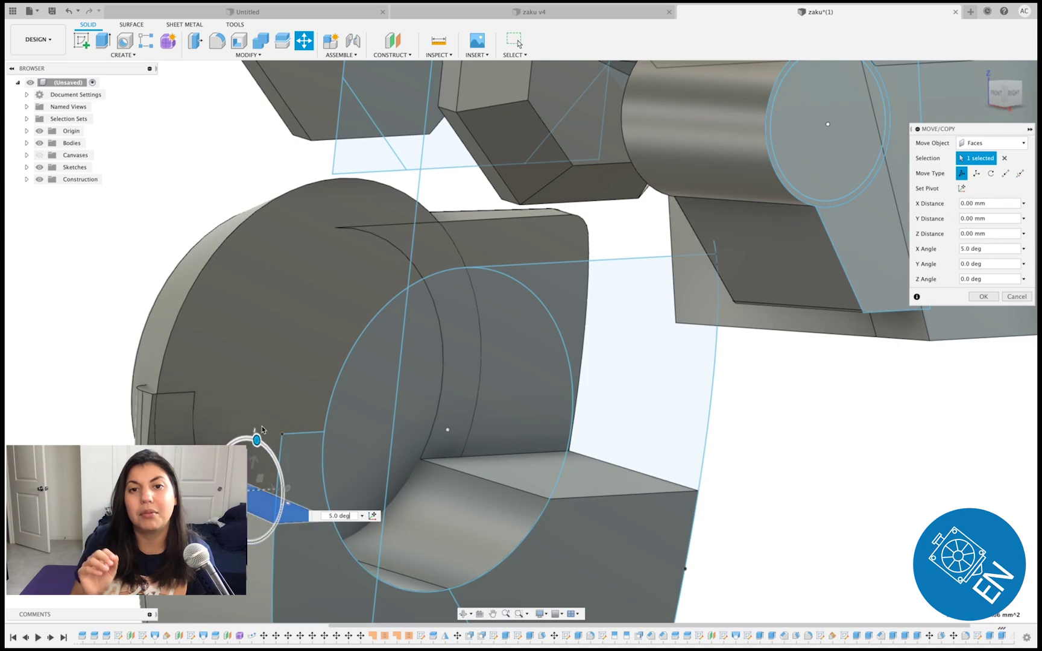
pyautogui.press('Escape')
# Rotate the smaller ledge face beside the elbow cut by 30 degrees about Y
pyautogui.click(286, 505)
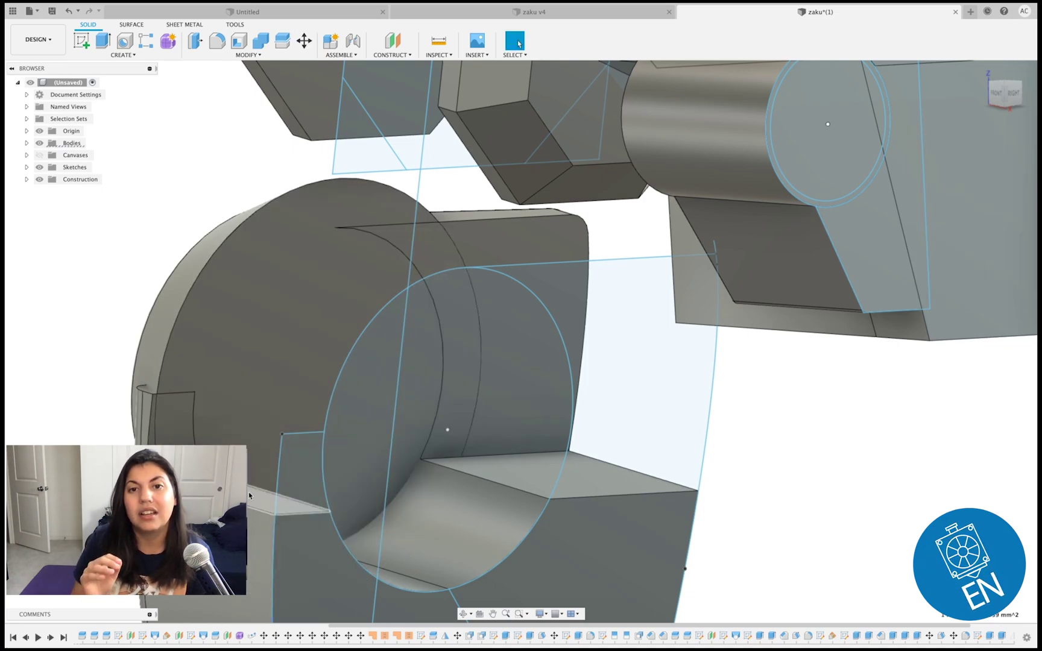
pyautogui.click(304, 41)
pyautogui.click(1013, 94)
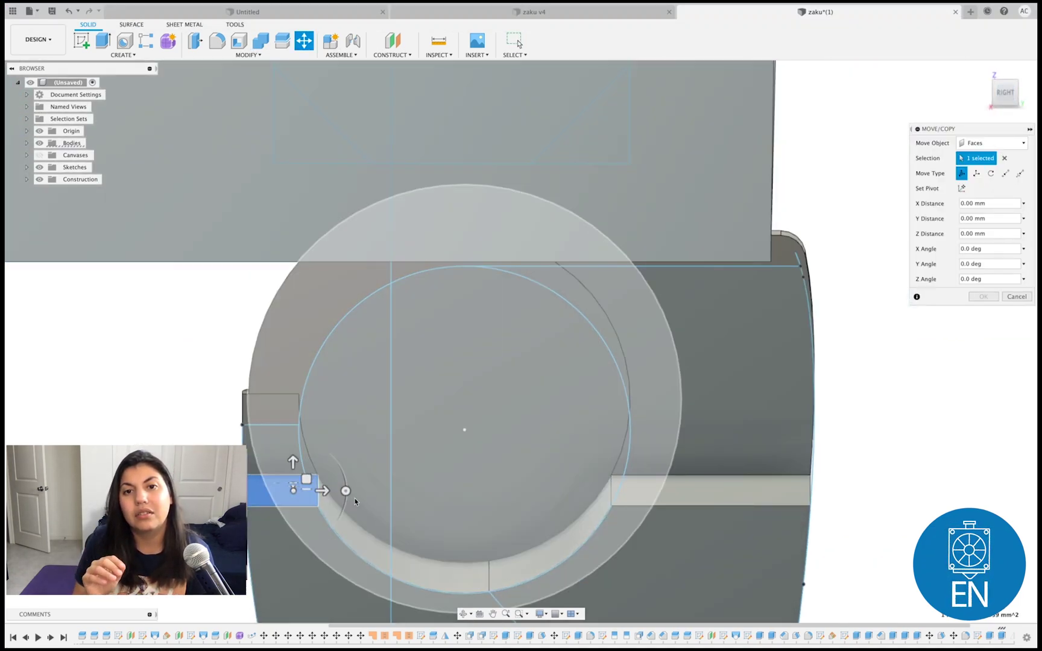
pyautogui.moveTo(355, 498); pyautogui.dragTo(362, 522)
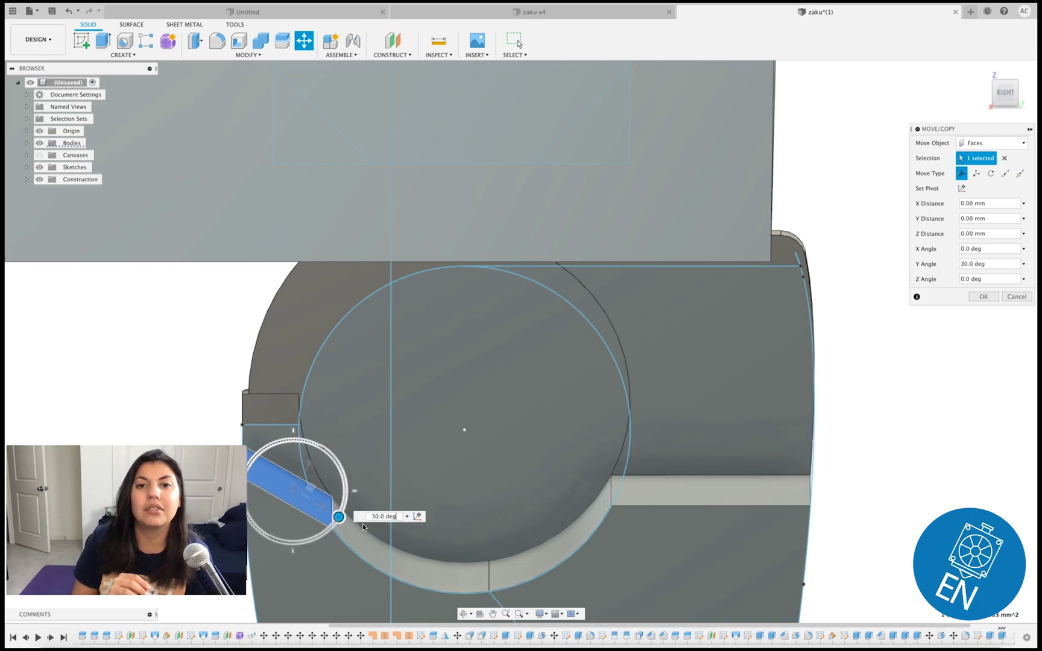
pyautogui.click(982, 296)
# Rotate the wider ledge face on the opposite side of the elbow cut about the Y axis so that it slopes
pyautogui.click(1015, 87)
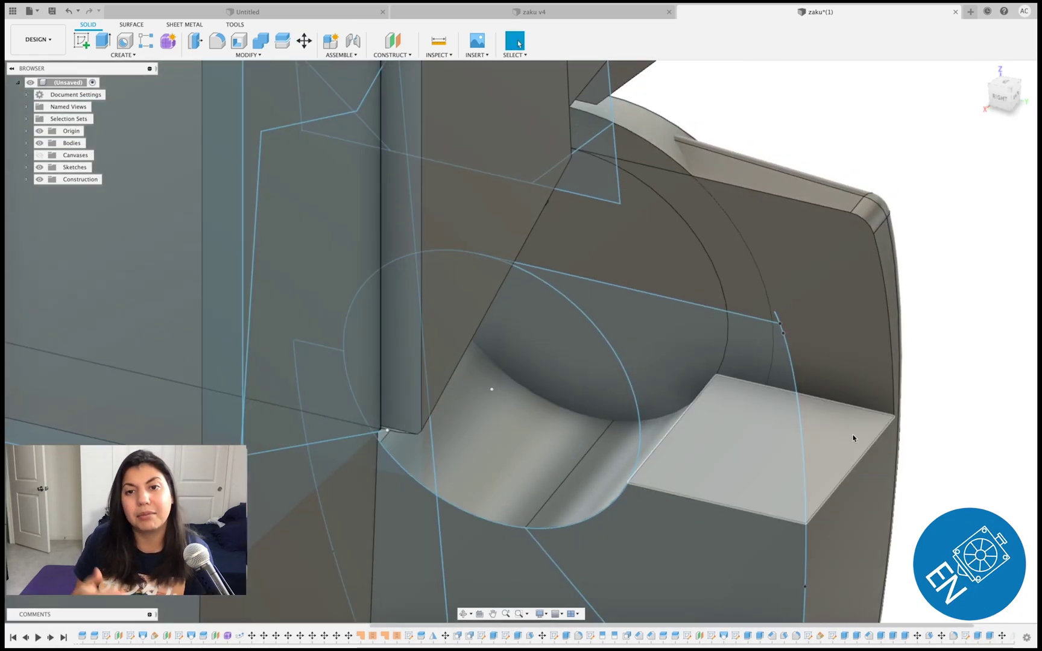
pyautogui.click(853, 438)
pyautogui.press('m')
pyautogui.click(1002, 95)
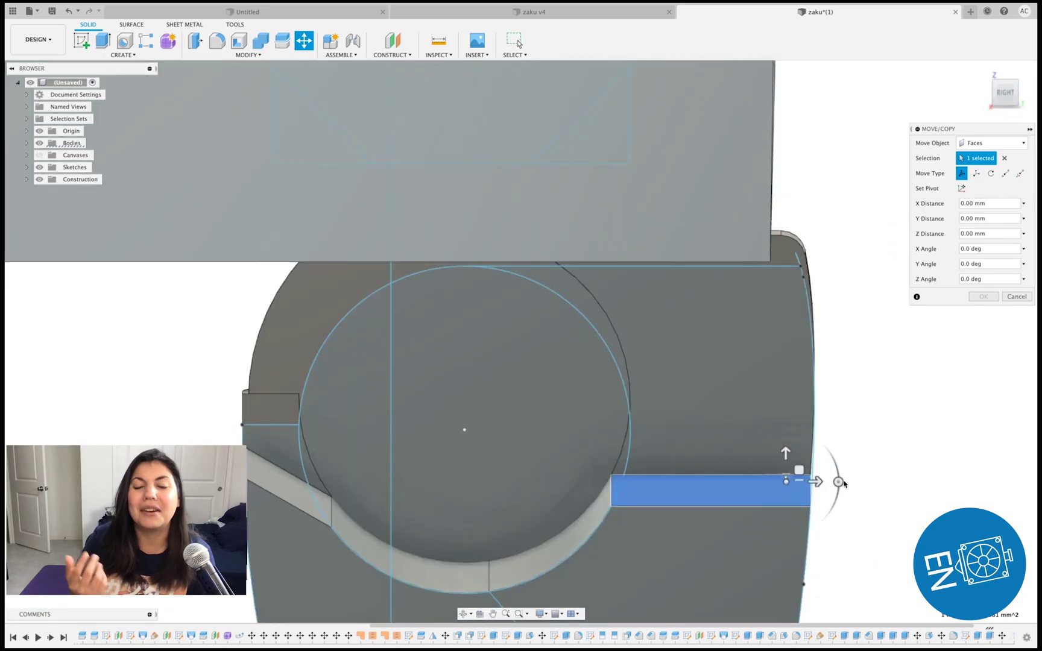
pyautogui.moveTo(842, 482); pyautogui.dragTo(838, 469)
pyautogui.click(982, 296)
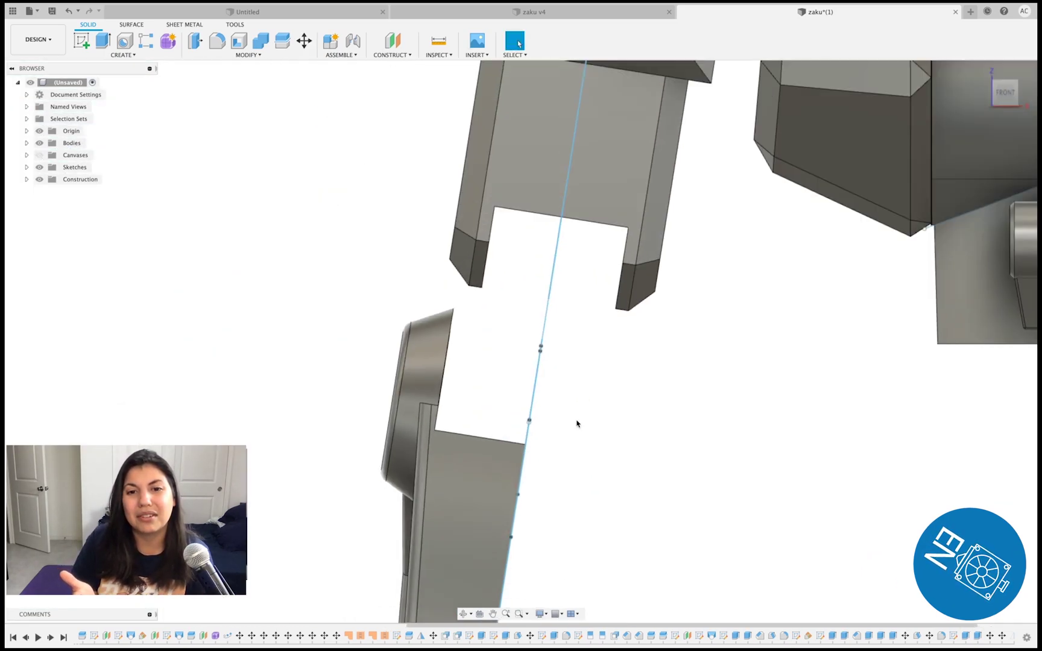
# Roll the history marker forward to the torso's mirror feature at the end of the timeline
pyautogui.scroll(-3, 577, 424)
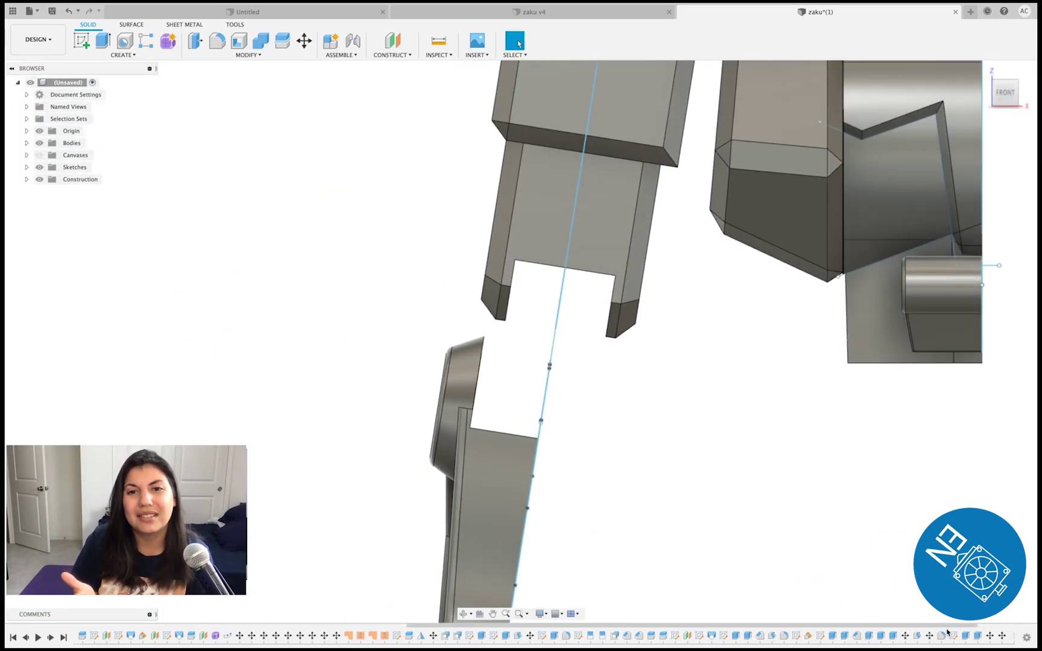
pyautogui.click(1003, 96)
pyautogui.rightClick(1001, 635)
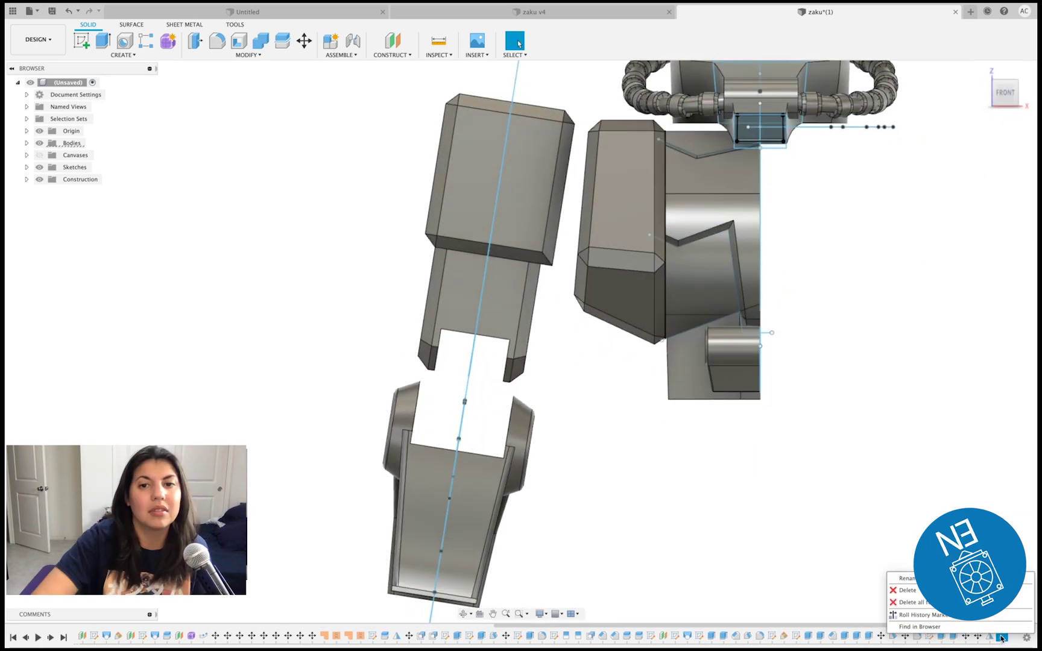
pyautogui.click(993, 618)
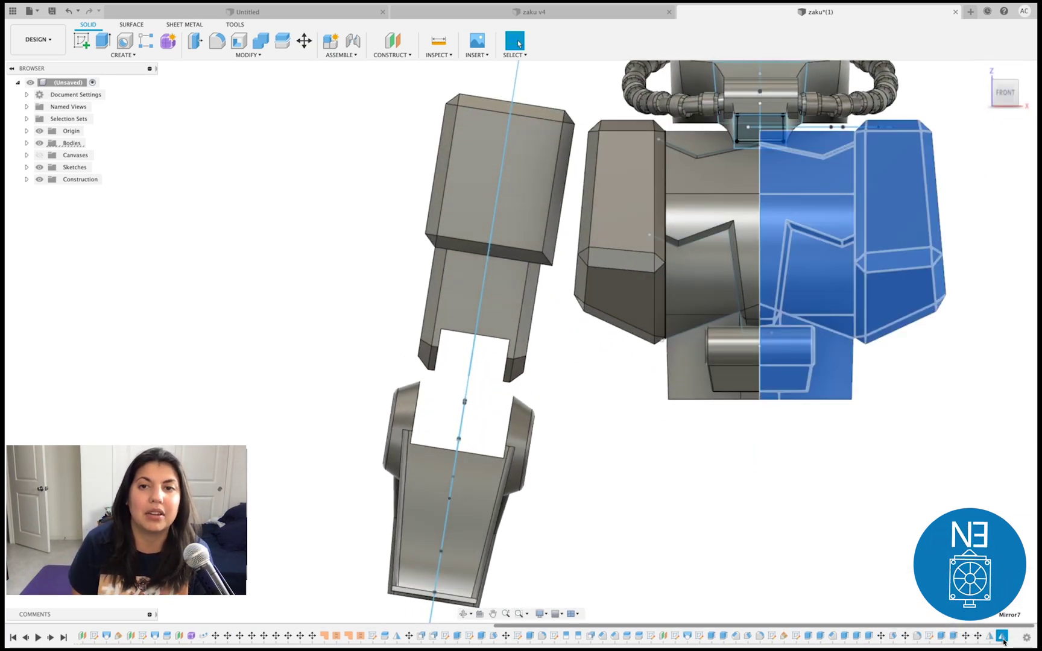
# Edit the torso's mirror feature, clearing its objects and reselecting the torso bodies together with the arm bodies
pyautogui.click(1003, 608)
pyautogui.scroll(-2, 767, 313)
pyautogui.click(1004, 158)
pyautogui.scroll(-5, 789, 396)
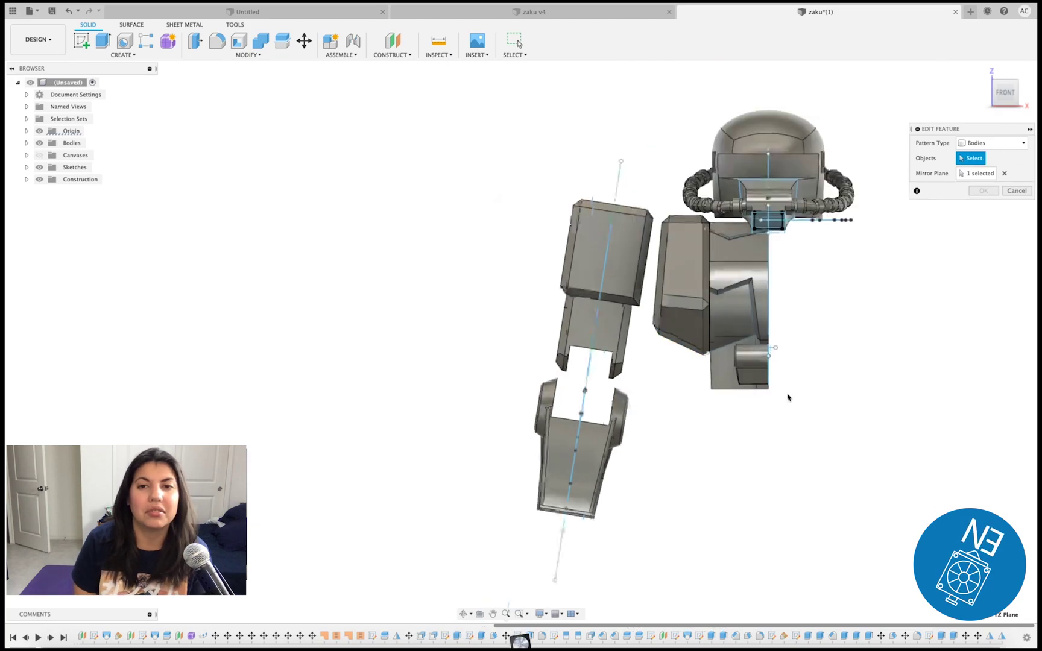
pyautogui.moveTo(915, 534); pyautogui.dragTo(510, 293)
pyautogui.click(976, 209)
# Examine the Zaku's mirrored arms, elbows and torso from the front and the left side
pyautogui.moveTo(951, 234); pyautogui.dragTo(804, 236, button='middle')
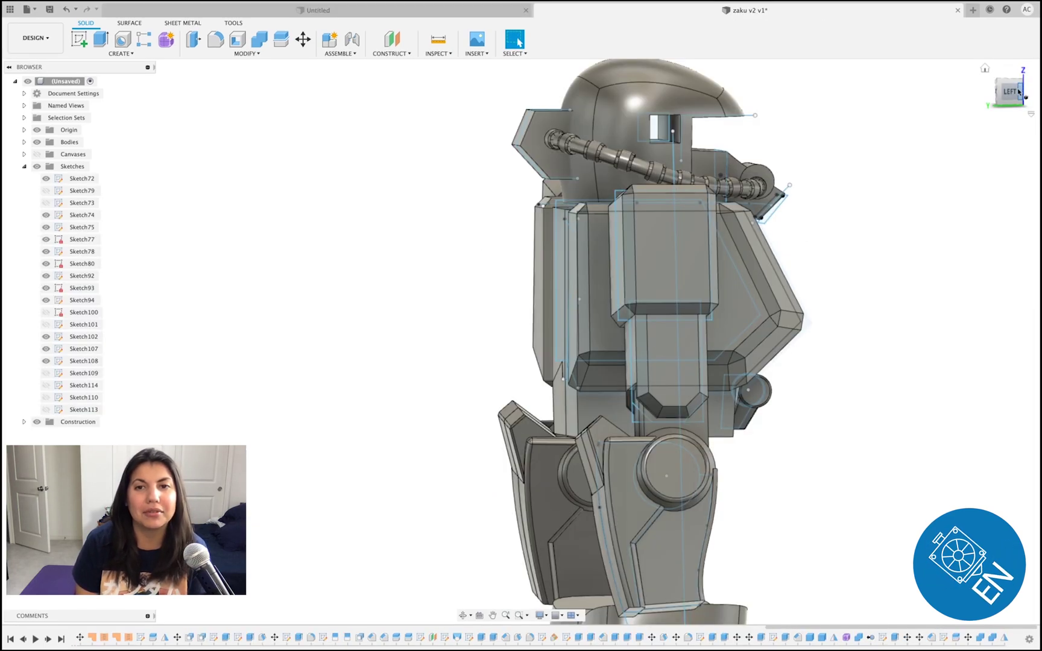
pyautogui.moveTo(1019, 91); pyautogui.dragTo(1001, 92)
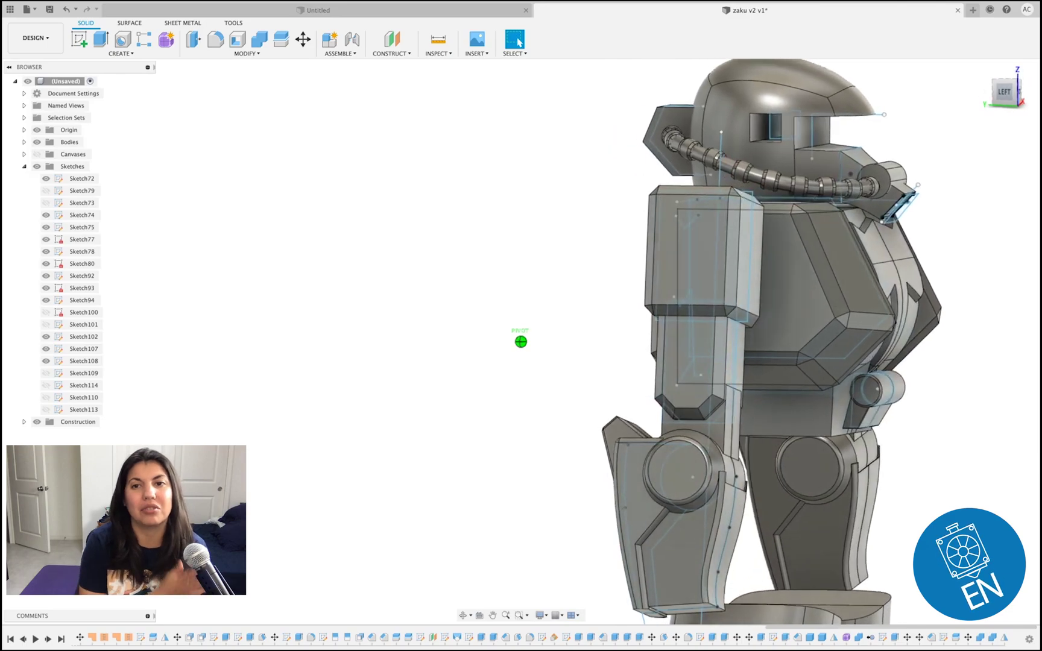
pyautogui.moveTo(916, 236); pyautogui.dragTo(726, 231, button='middle')
pyautogui.moveTo(1015, 92); pyautogui.dragTo(949, 94)
pyautogui.moveTo(889, 255); pyautogui.dragTo(695, 259, button='middle')
pyautogui.scroll(-2, 695, 258)
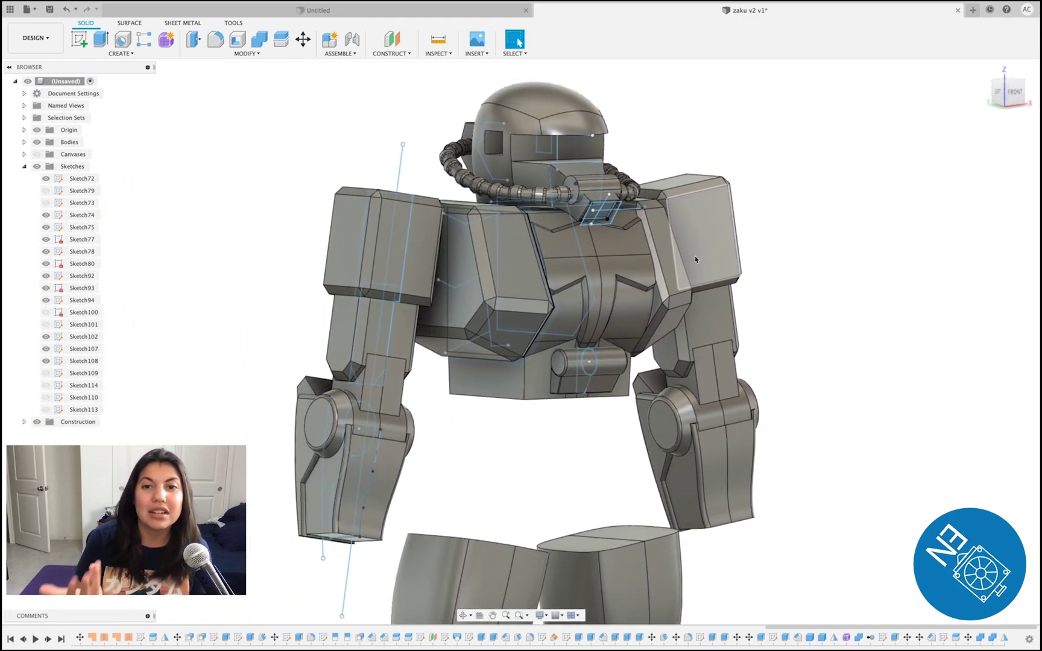
pyautogui.moveTo(1023, 103); pyautogui.dragTo(774, 96)
pyautogui.moveTo(359, 344)
pyautogui.keyDown('shift'); pyautogui.mouseDown(button='middle')
pyautogui.moveTo(343, 344)
pyautogui.moveTo(470, 345)
pyautogui.mouseUp(button='middle'); pyautogui.keyUp('shift')
pyautogui.click(1019, 88)
pyautogui.moveTo(1020, 91); pyautogui.dragTo(996, 91)
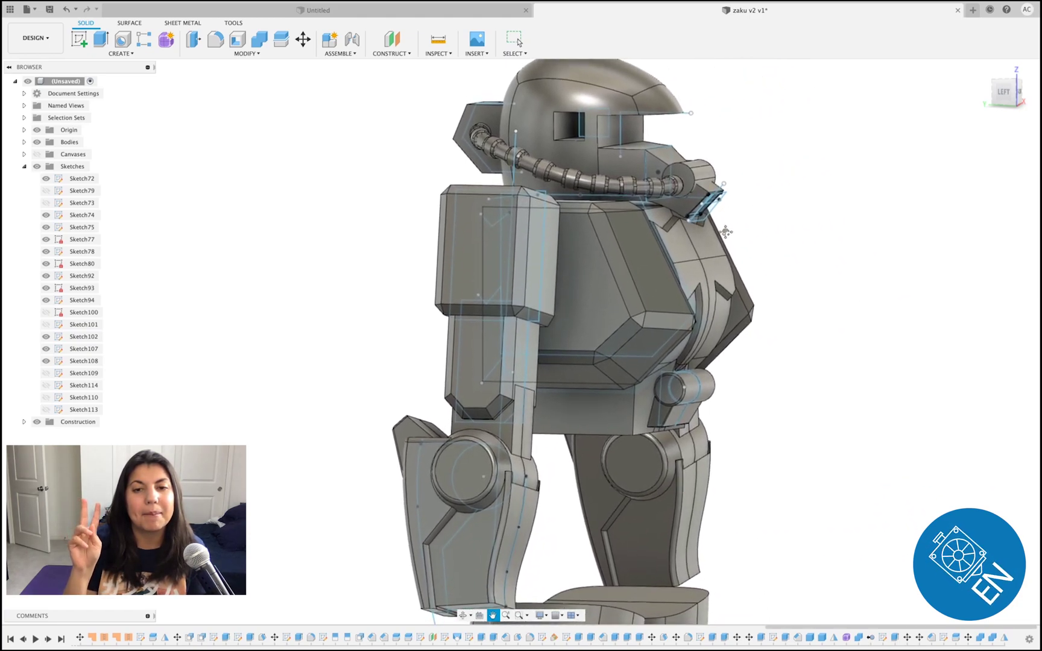